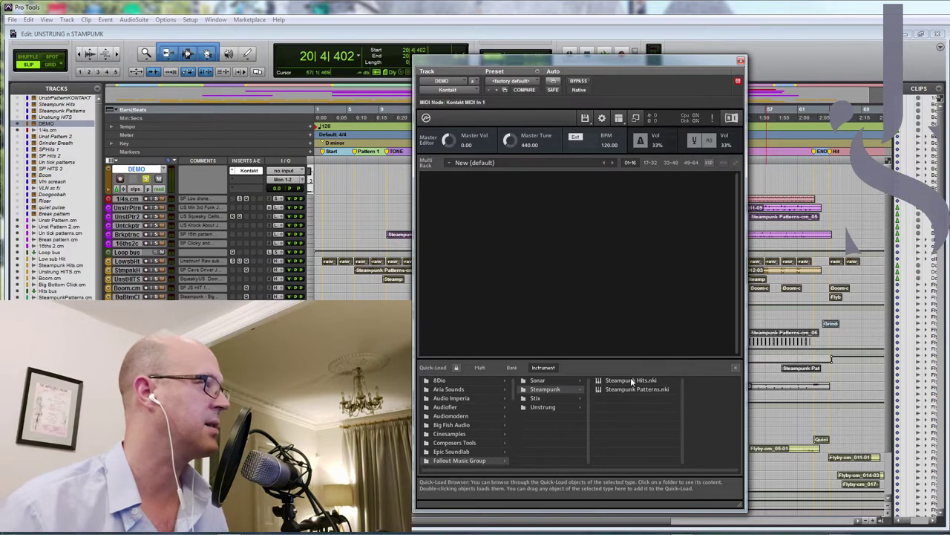
Load Steampunk Hits.nki into the empty Kontakt rack and audition its sounds on the virtual keyboard.
{"action": "left_click_drag", "start_coordinate": [630, 381], "coordinate": [598, 254]}
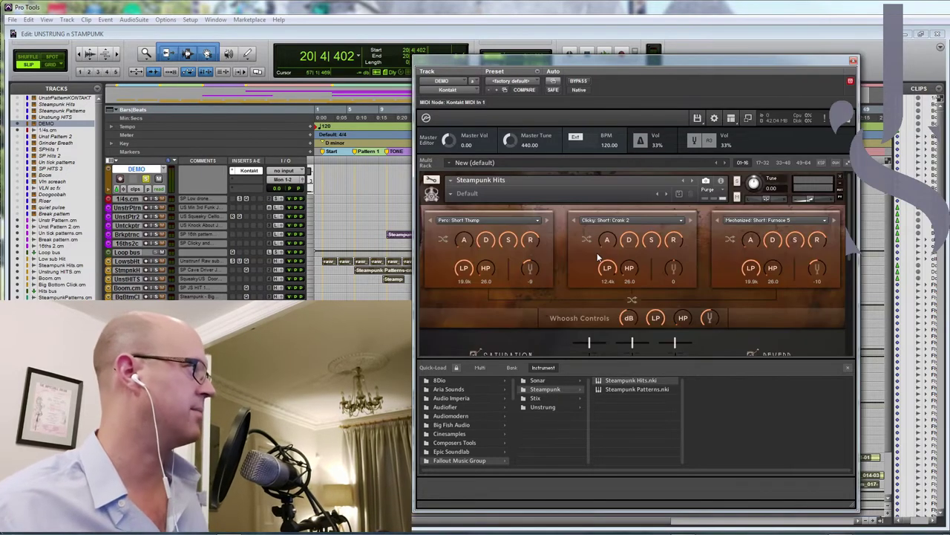
{"action": "left_click", "coordinate": [849, 368]}
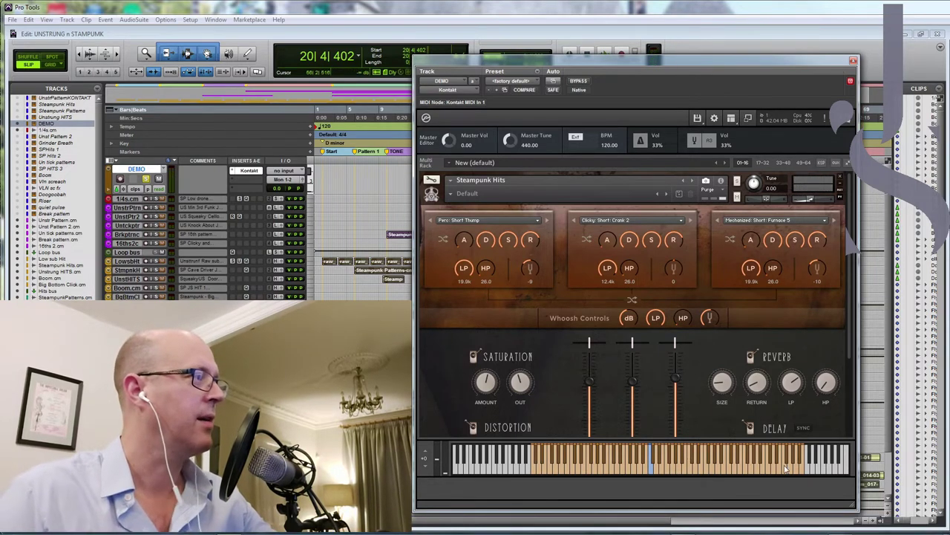
{"action": "left_click", "coordinate": [651, 464]}
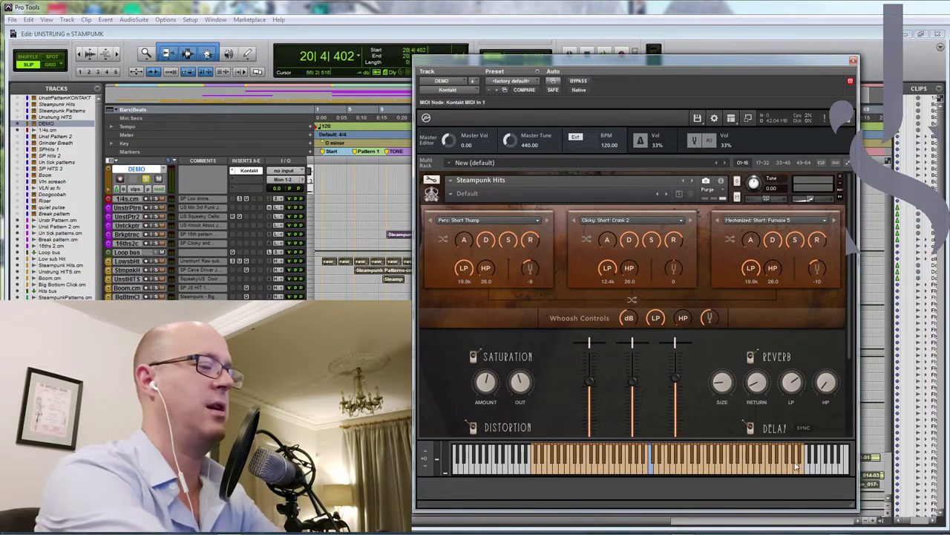
{"action": "left_click", "coordinate": [795, 466]}
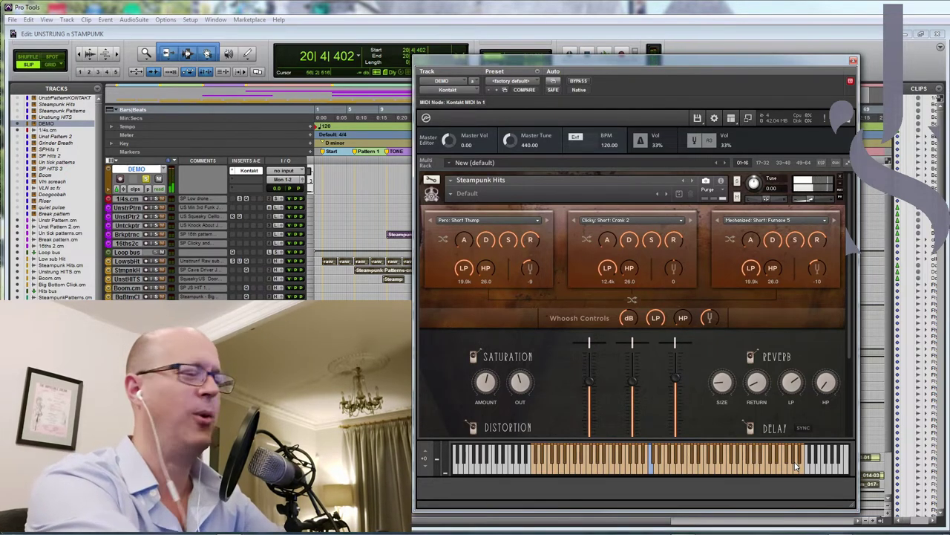
{"action": "left_click", "coordinate": [795, 466]}
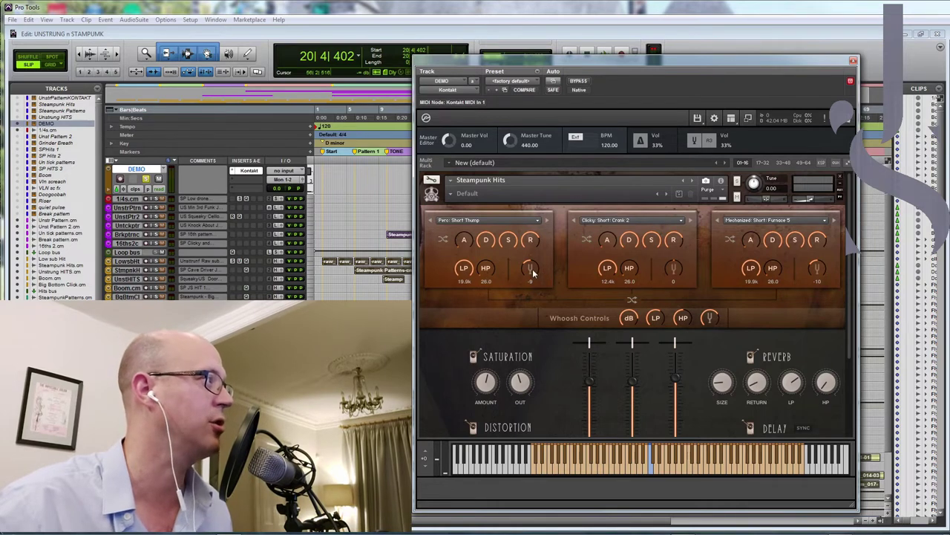
Randomize the first layer's sound several times and finally choose Watery: Water Wheel 1 for it.
{"action": "left_click", "coordinate": [443, 240]}
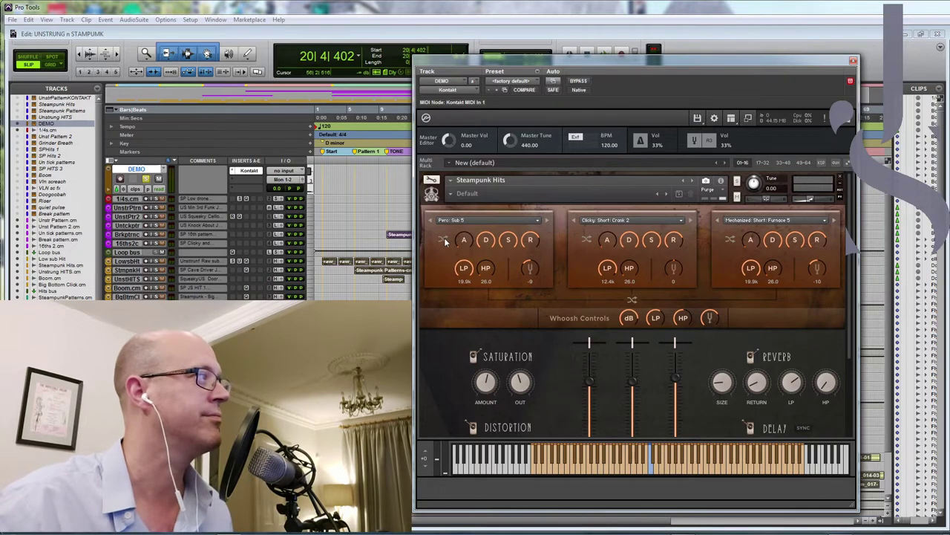
{"action": "left_click", "coordinate": [443, 240]}
{"action": "left_click", "coordinate": [443, 240]}
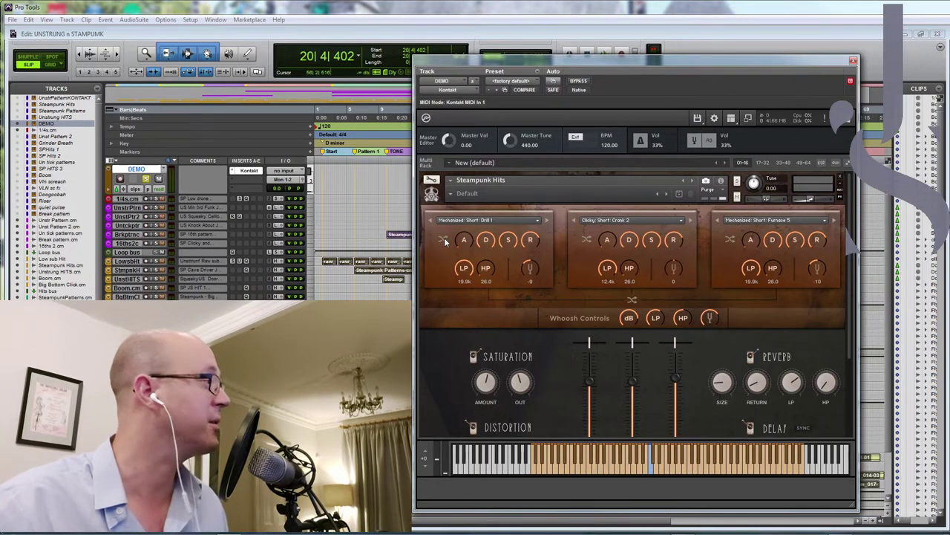
{"action": "left_click", "coordinate": [510, 218]}
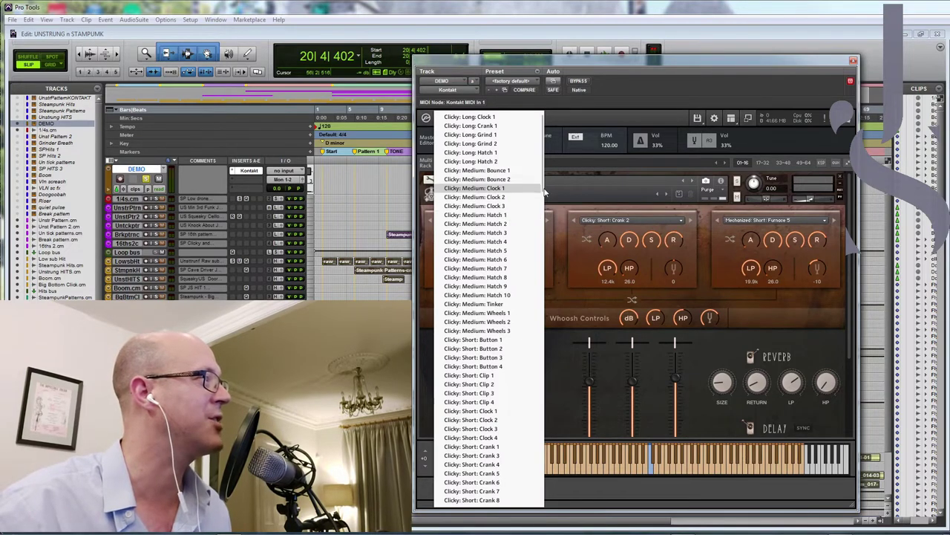
{"action": "left_click_drag", "start_coordinate": [543, 191], "coordinate": [541, 500]}
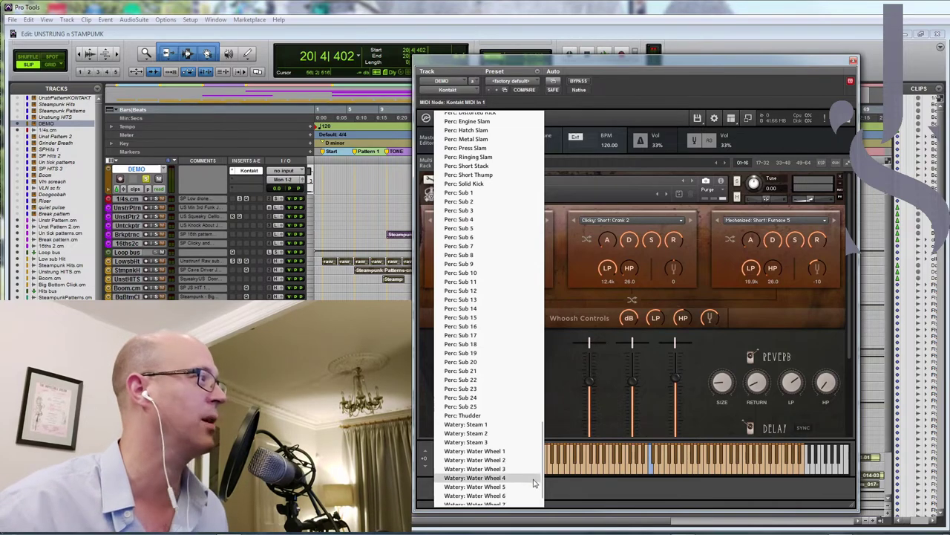
{"action": "left_click", "coordinate": [486, 451]}
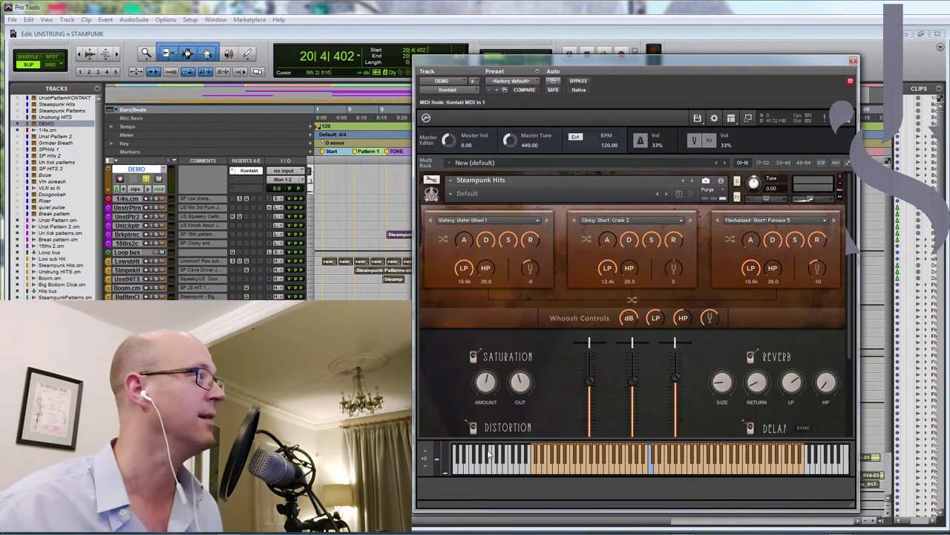
Adjust the first layer's volume fader and raise the saturation amount and output.
{"action": "scroll", "coordinate": [851, 366], "scroll_direction": "down", "scroll_amount": 3}
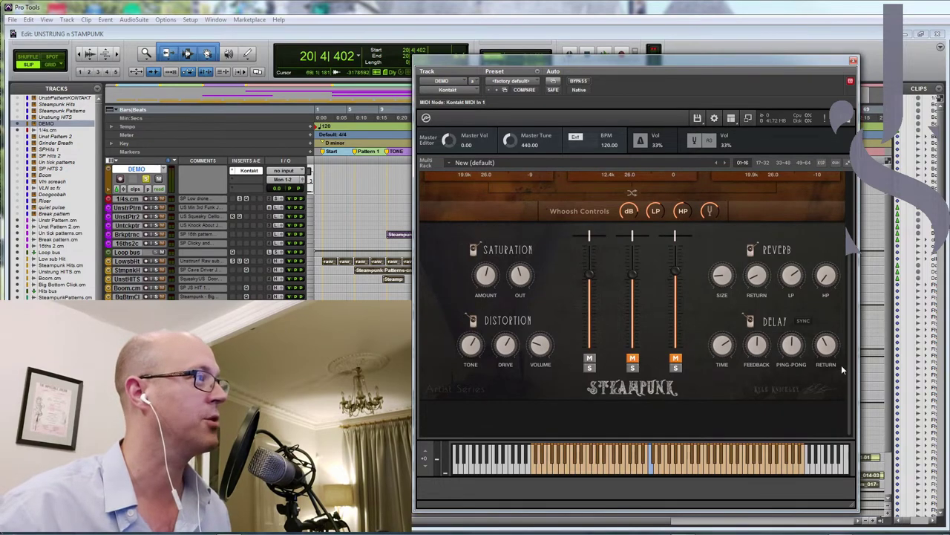
{"action": "scroll", "coordinate": [850, 371], "scroll_direction": "up", "scroll_amount": 3}
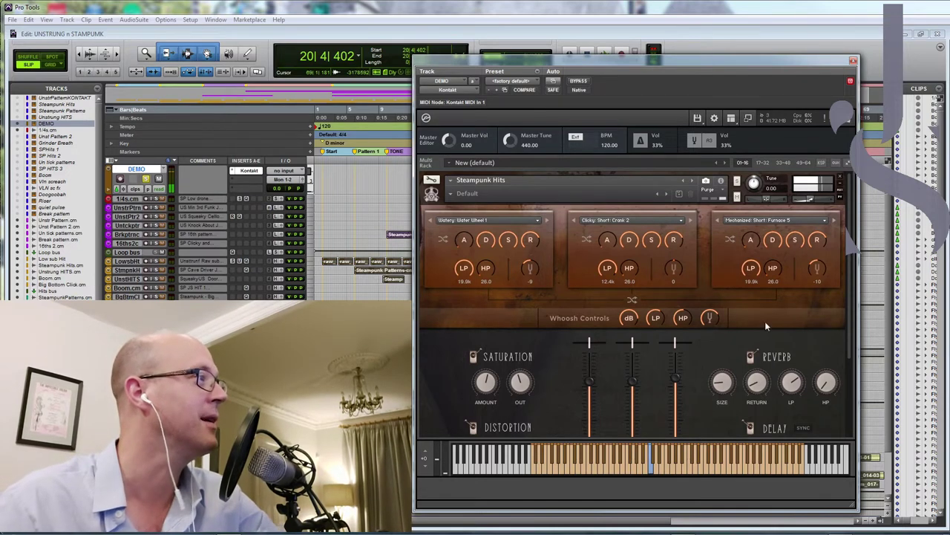
{"action": "scroll", "coordinate": [849, 322], "scroll_direction": "down", "scroll_amount": 1}
{"action": "scroll", "coordinate": [850, 354], "scroll_direction": "up", "scroll_amount": 1}
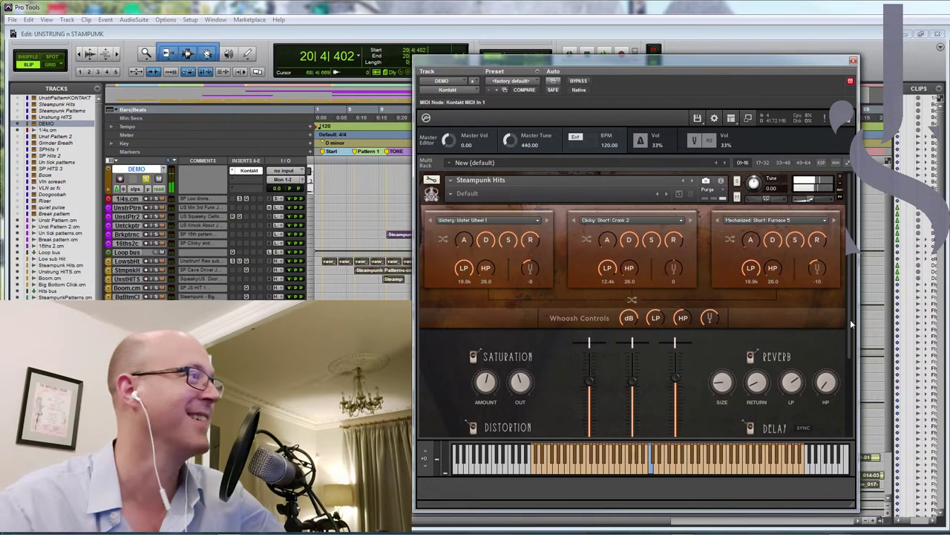
{"action": "scroll", "coordinate": [850, 331], "scroll_direction": "down", "scroll_amount": 1}
{"action": "left_click_drag", "start_coordinate": [850, 336], "coordinate": [850, 364]}
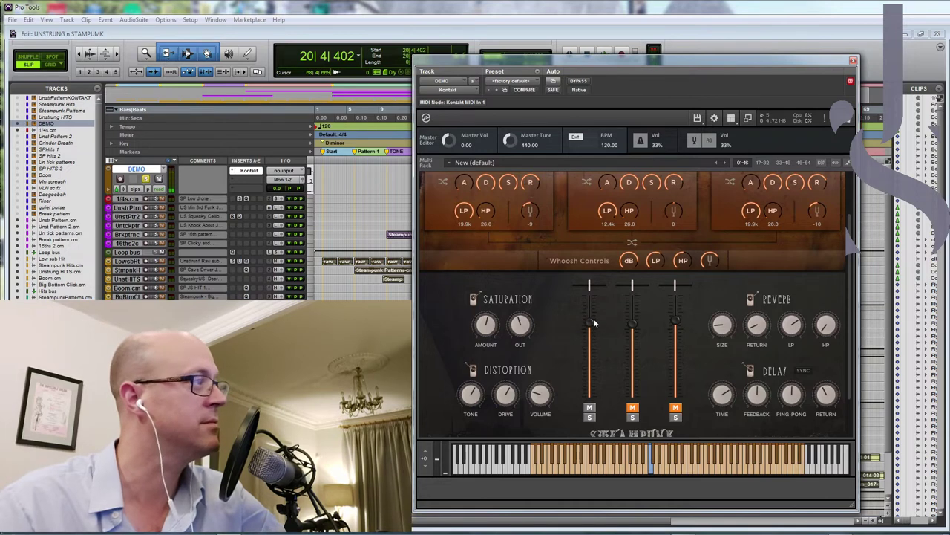
{"action": "left_click_drag", "start_coordinate": [593, 370], "coordinate": [591, 325]}
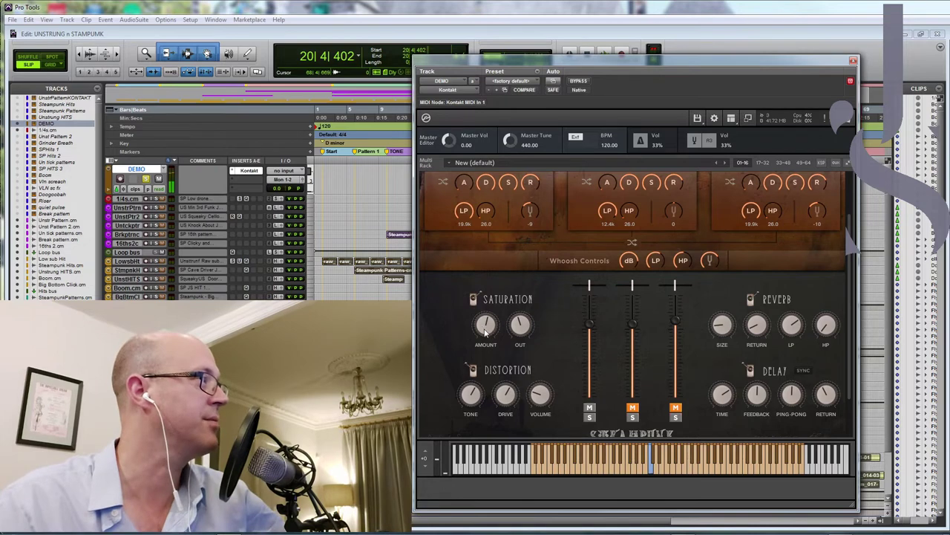
{"action": "left_click_drag", "start_coordinate": [487, 356], "coordinate": [488, 341]}
{"action": "left_click", "coordinate": [526, 330]}
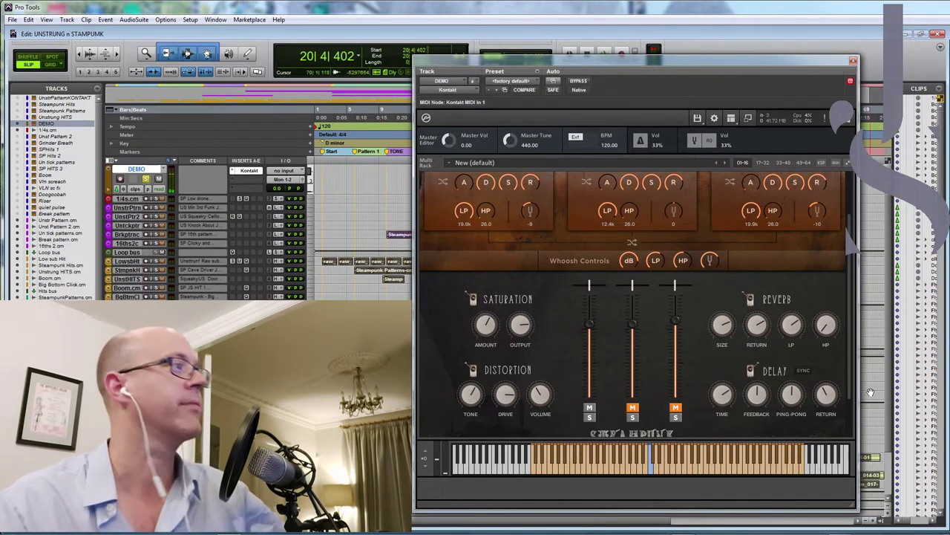
Change the second layer to Clicky: Short: Switch 19 and the third to Mechanized: Medium: Machine 8, and unmute both layers.
{"action": "scroll", "coordinate": [851, 363], "scroll_direction": "up", "scroll_amount": 2}
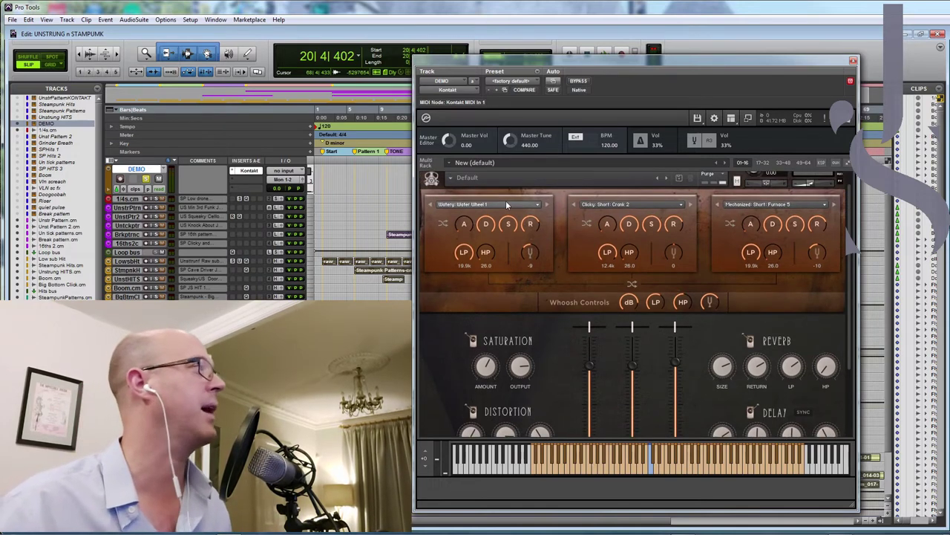
{"action": "left_click", "coordinate": [629, 204]}
{"action": "left_click", "coordinate": [629, 204]}
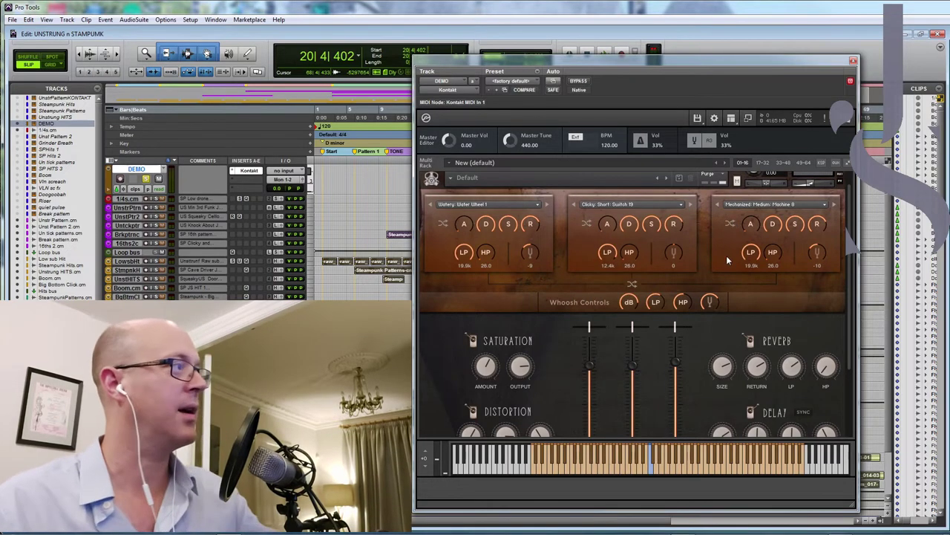
{"action": "scroll", "coordinate": [852, 295], "scroll_direction": "down", "scroll_amount": 1}
{"action": "scroll", "coordinate": [852, 295], "scroll_direction": "down", "scroll_amount": 2}
{"action": "left_click", "coordinate": [632, 382]}
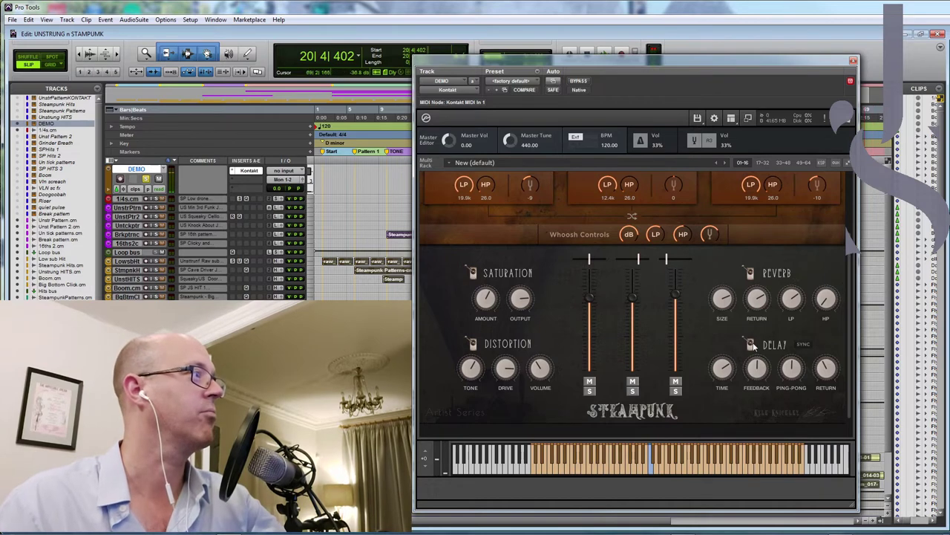
Set the first layer's sound to Clicky: Medium: Hatch 10.
{"action": "scroll", "coordinate": [851, 346], "scroll_direction": "up", "scroll_amount": 2}
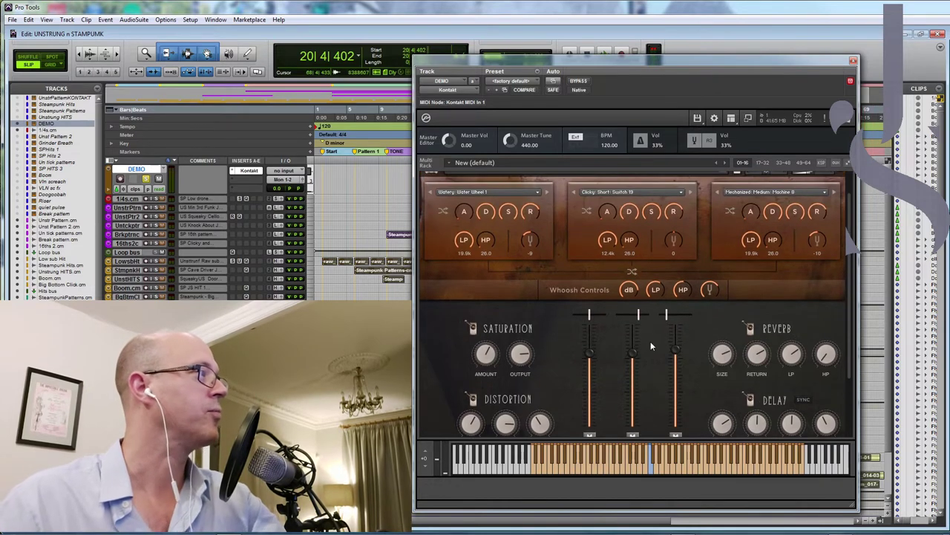
{"action": "left_click", "coordinate": [490, 193]}
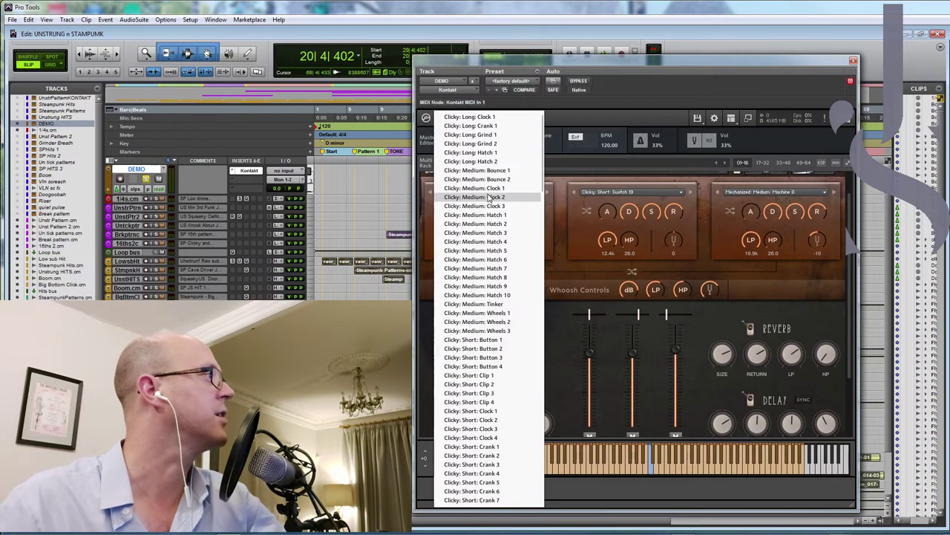
{"action": "left_click", "coordinate": [482, 291]}
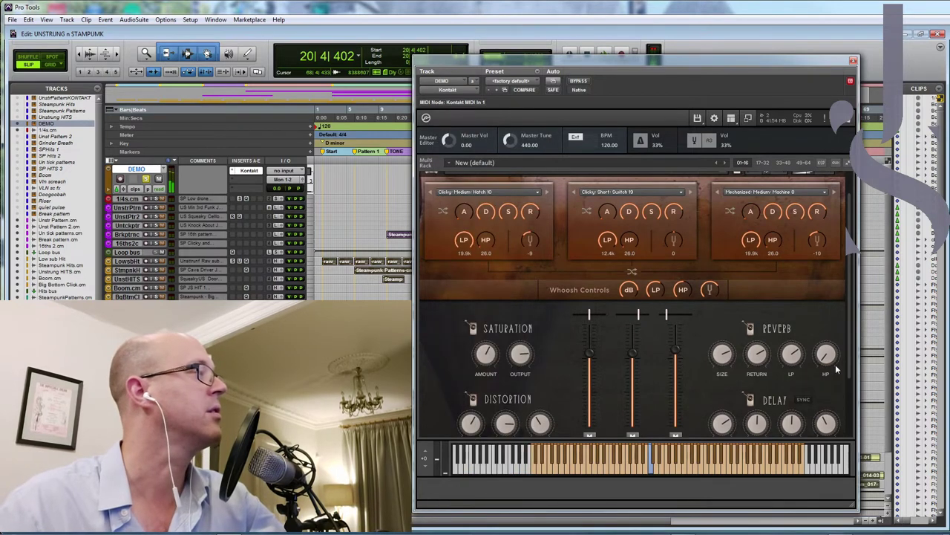
{"action": "scroll", "coordinate": [851, 343], "scroll_direction": "up", "scroll_amount": 1}
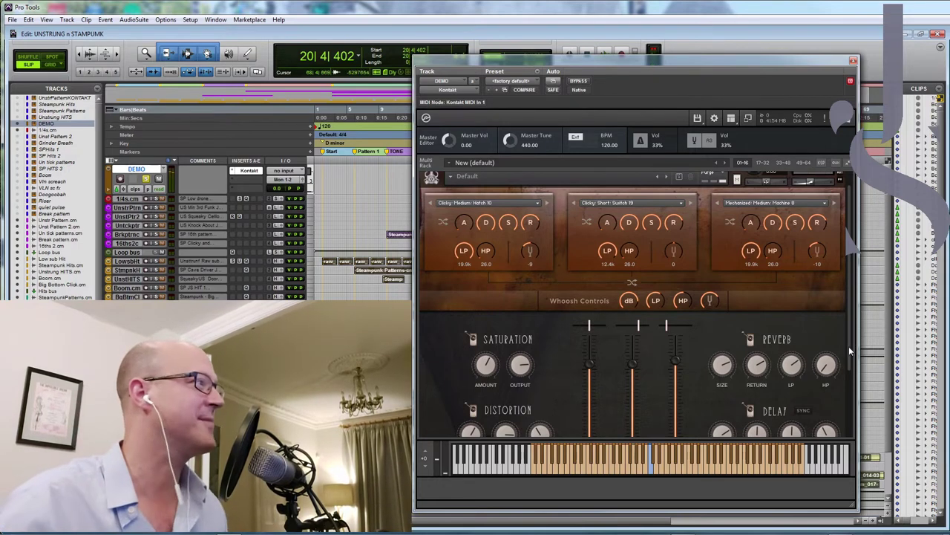
{"action": "scroll", "coordinate": [741, 329], "scroll_direction": "down", "scroll_amount": 1}
Replace the loaded instrument with Steampunk Patterns.nki and hide the quick-load browser.
{"action": "key", "text": "ctrl+f"}
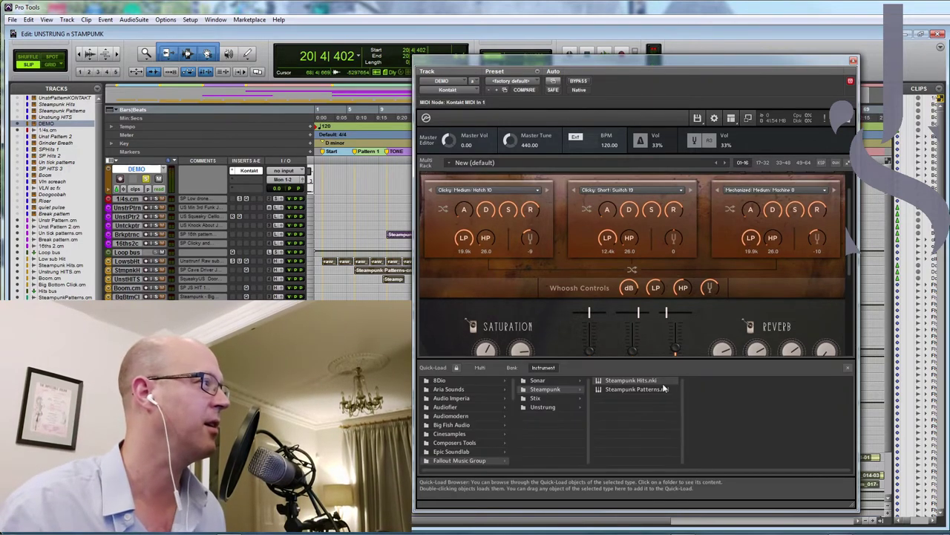
{"action": "left_click_drag", "start_coordinate": [644, 394], "coordinate": [647, 268]}
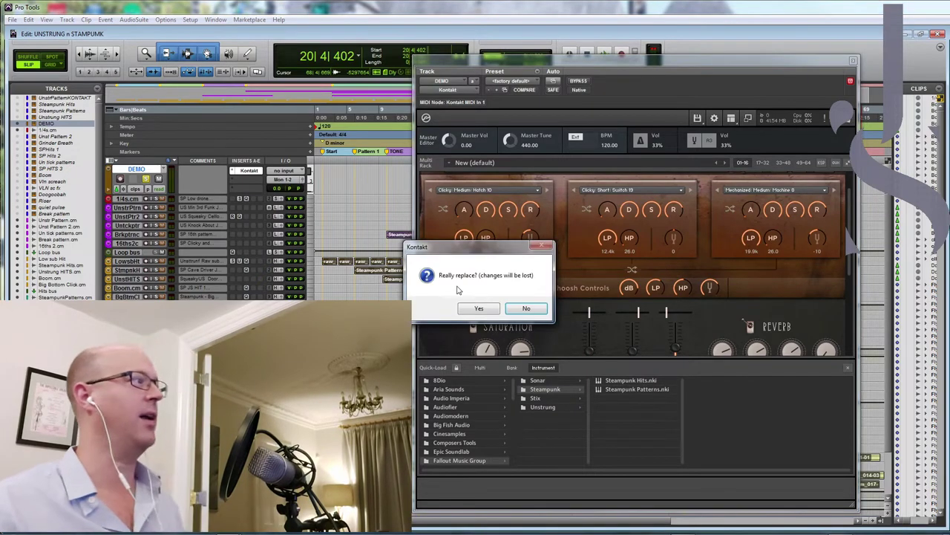
{"action": "left_click", "coordinate": [480, 309]}
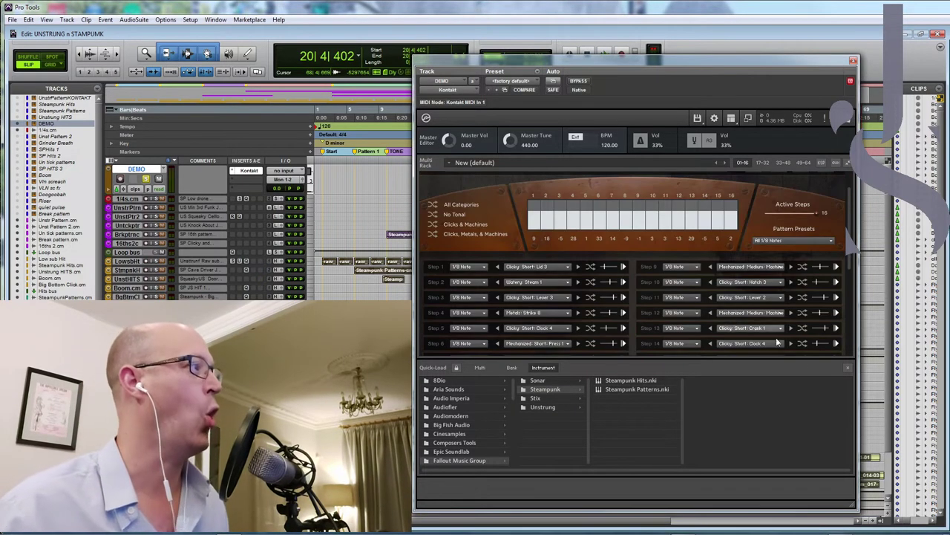
{"action": "left_click", "coordinate": [848, 368]}
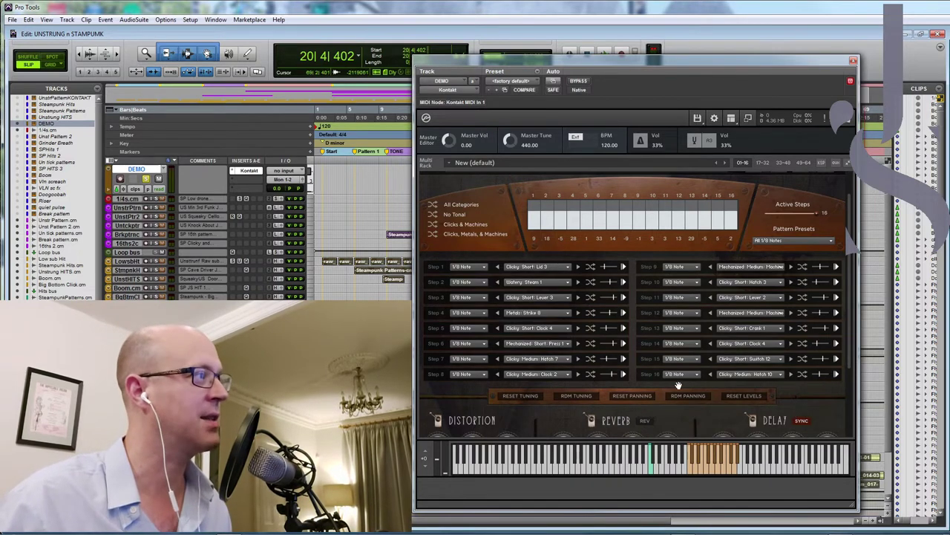
Set step 1's sound to Clicky: Short: Switch 1 and randomize the sounds of steps 2 and 4.
{"action": "left_click", "coordinate": [543, 269]}
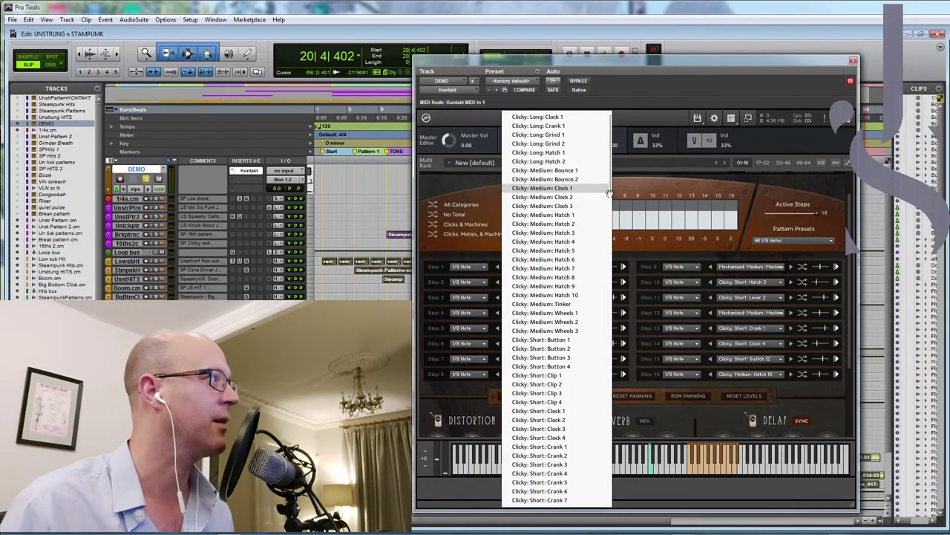
{"action": "mouse_move", "coordinate": [609, 184]}
{"action": "left_mouse_down"}
{"action": "mouse_move", "coordinate": [610, 472]}
{"action": "mouse_move", "coordinate": [609, 185]}
{"action": "left_mouse_up"}
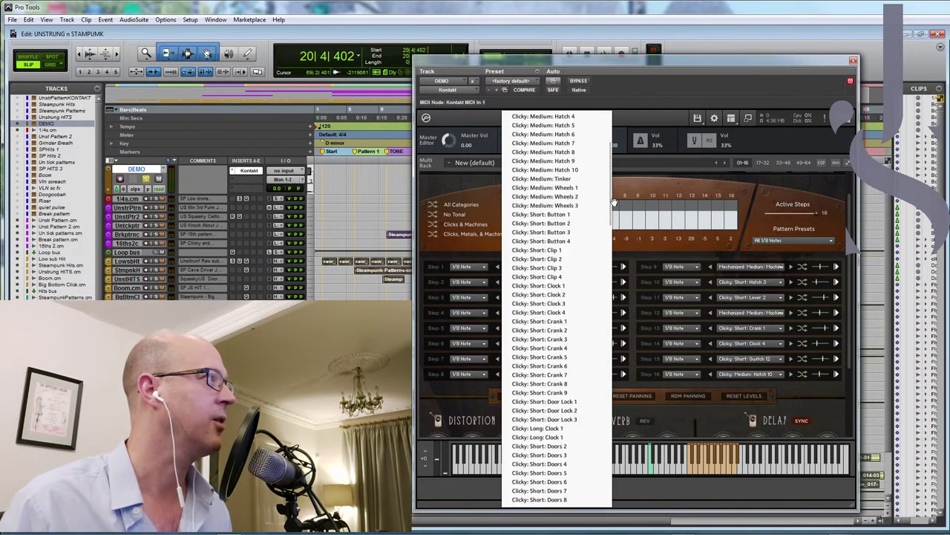
{"action": "left_click", "coordinate": [536, 269]}
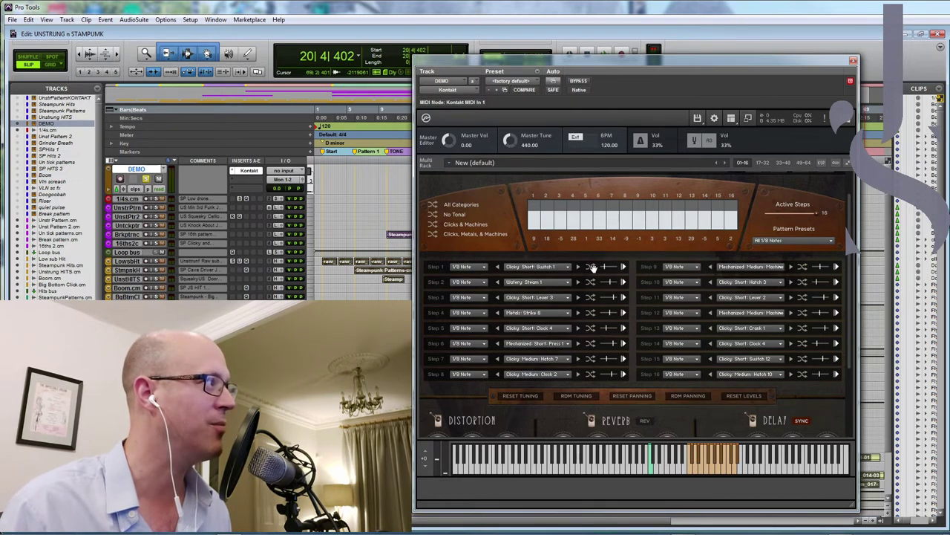
{"action": "left_click", "coordinate": [591, 314]}
{"action": "left_click", "coordinate": [591, 282]}
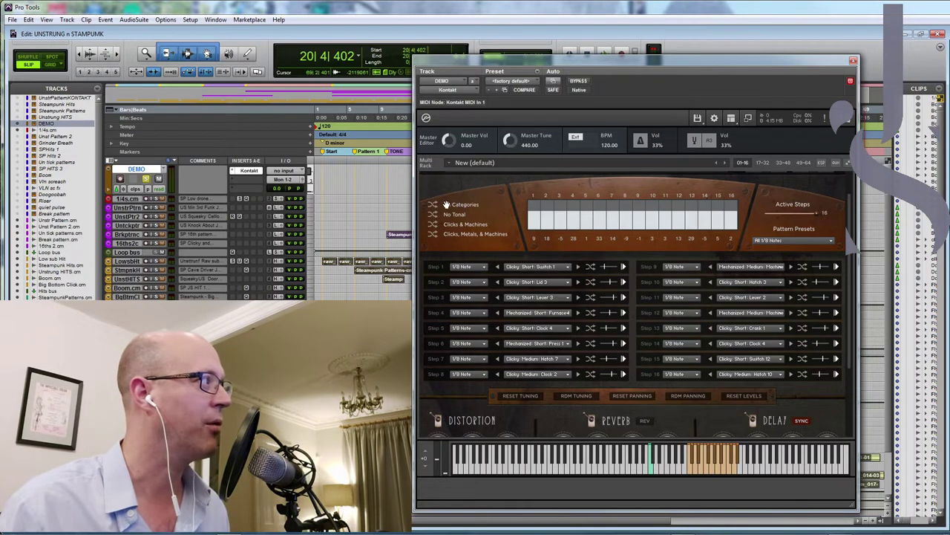
Randomize the sounds of all steps from all categories and set the number of active steps to 8.
{"action": "left_click", "coordinate": [434, 205]}
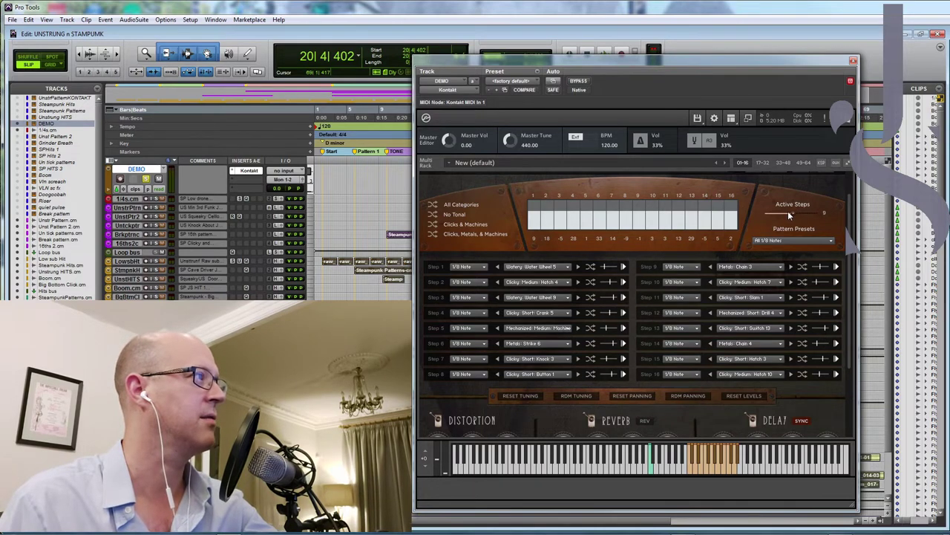
{"action": "left_click_drag", "start_coordinate": [787, 211], "coordinate": [782, 212]}
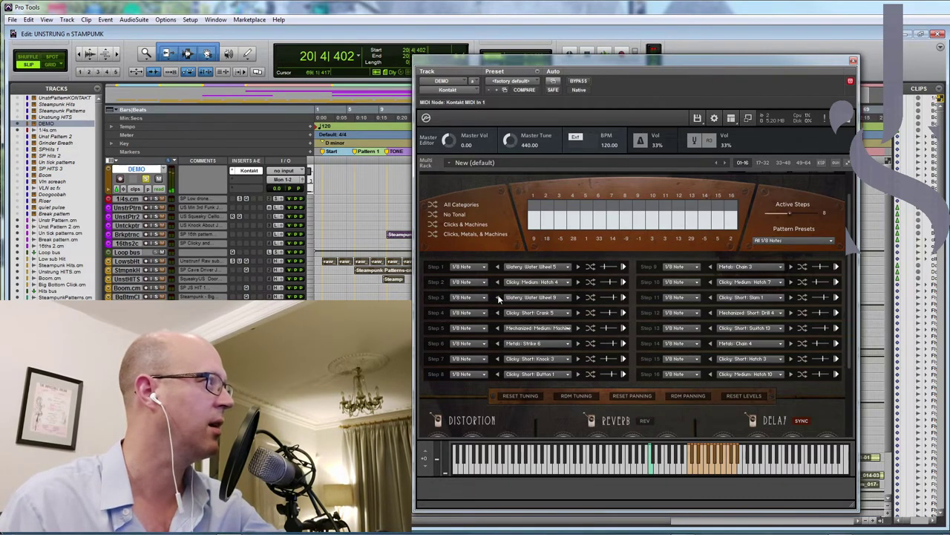
Change step 7's sound to Clicky: Short: Knock 4 and draw varying levels across the 16 pattern steps.
{"action": "left_click", "coordinate": [578, 359]}
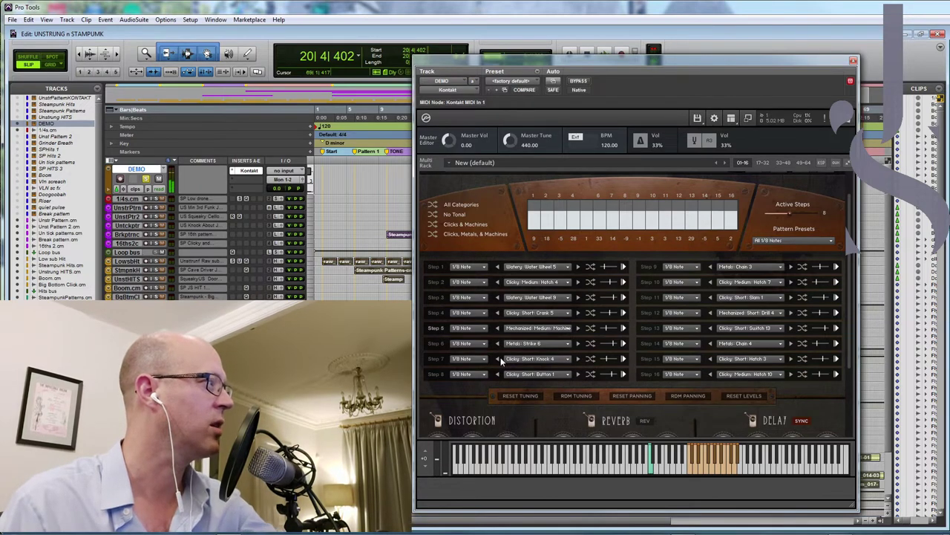
{"action": "mouse_move", "coordinate": [536, 213]}
{"action": "left_mouse_down"}
{"action": "mouse_move", "coordinate": [574, 207]}
{"action": "mouse_move", "coordinate": [584, 220]}
{"action": "mouse_move", "coordinate": [613, 203]}
{"action": "mouse_move", "coordinate": [637, 228]}
{"action": "mouse_move", "coordinate": [676, 210]}
{"action": "mouse_move", "coordinate": [748, 218]}
{"action": "left_mouse_up"}
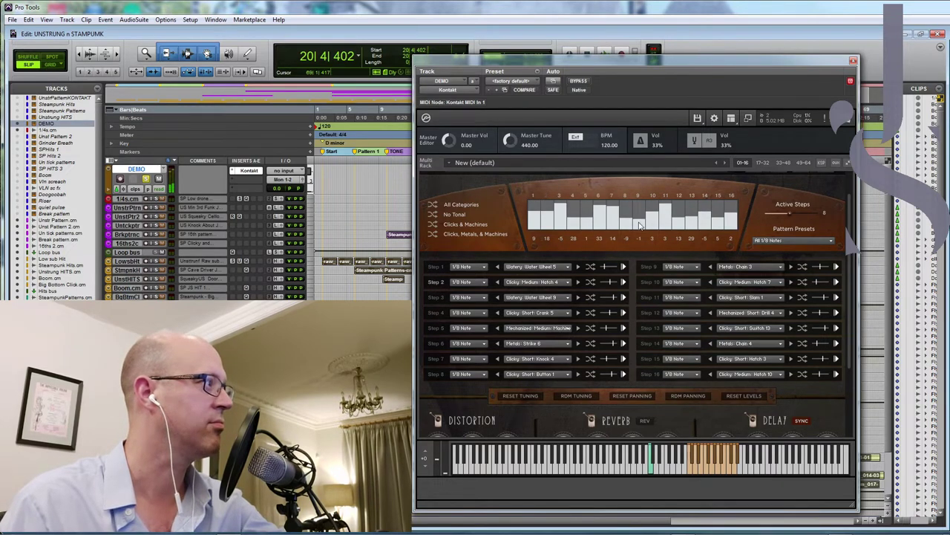
Reset the tuning of all pattern steps and randomize it repeatedly.
{"action": "left_click", "coordinate": [520, 395]}
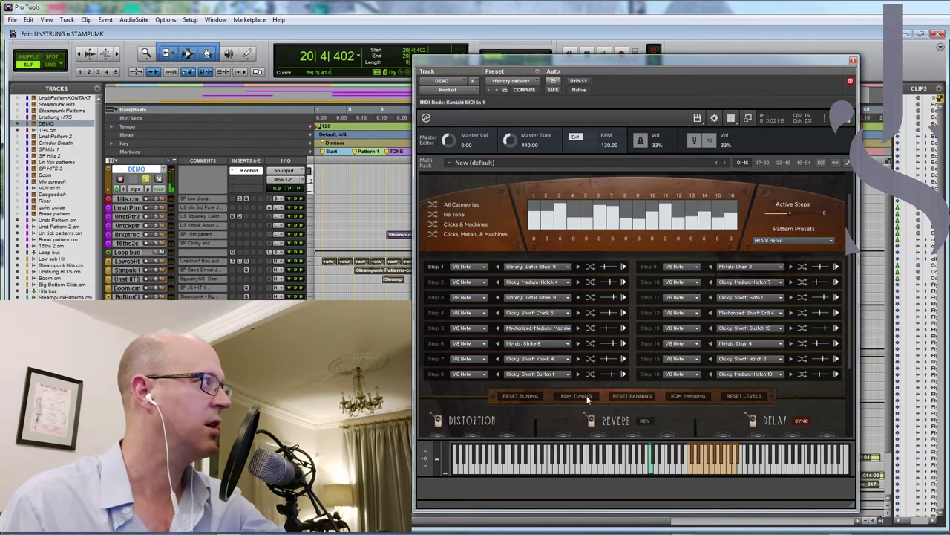
{"action": "left_click", "coordinate": [587, 395]}
{"action": "left_click", "coordinate": [523, 398]}
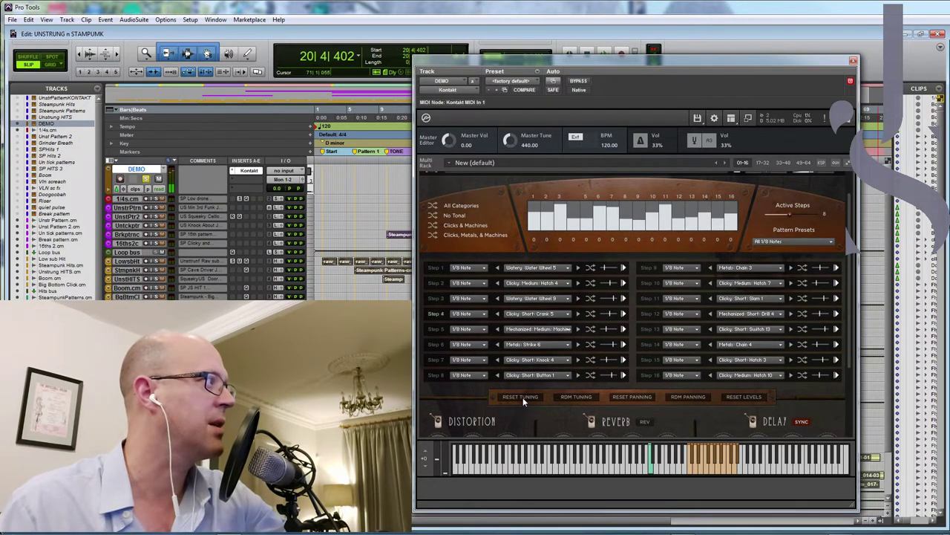
{"action": "left_click", "coordinate": [583, 395]}
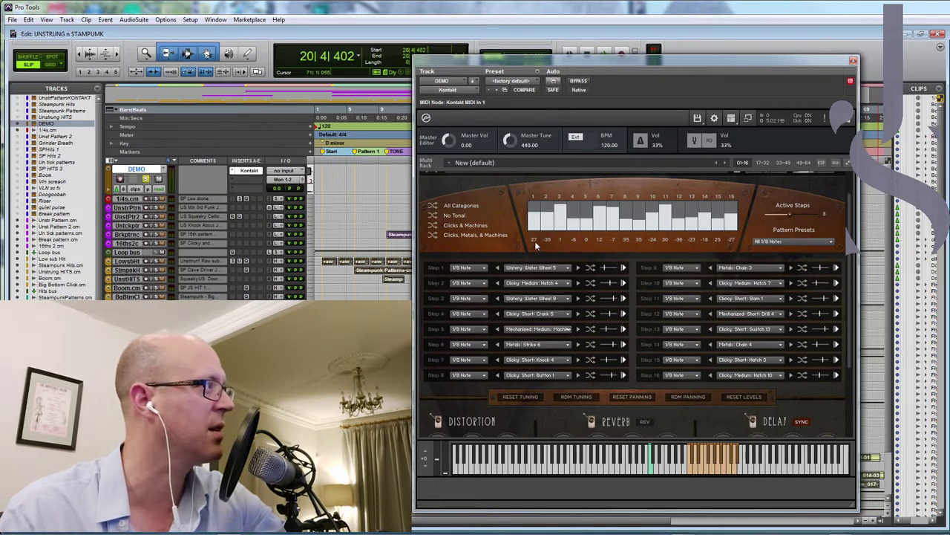
{"action": "left_click", "coordinate": [576, 397]}
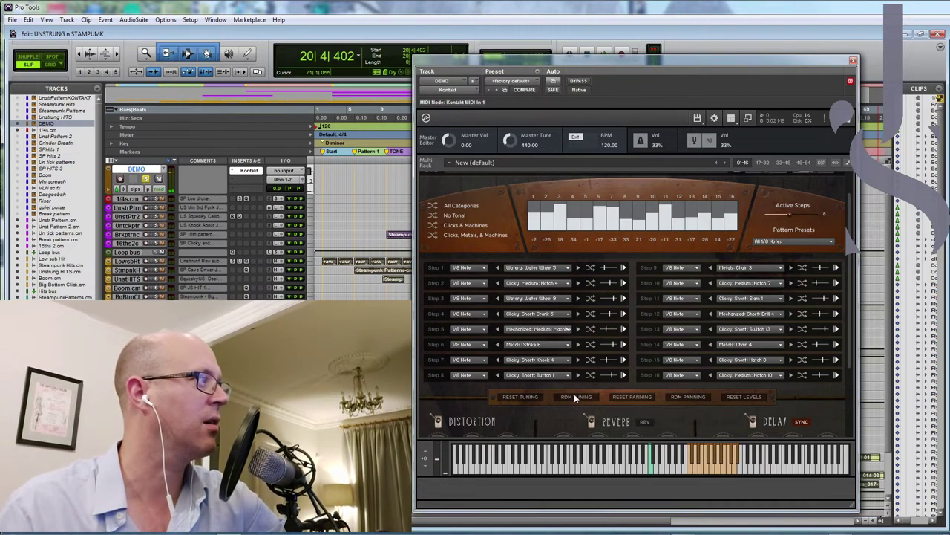
{"action": "left_click", "coordinate": [575, 398]}
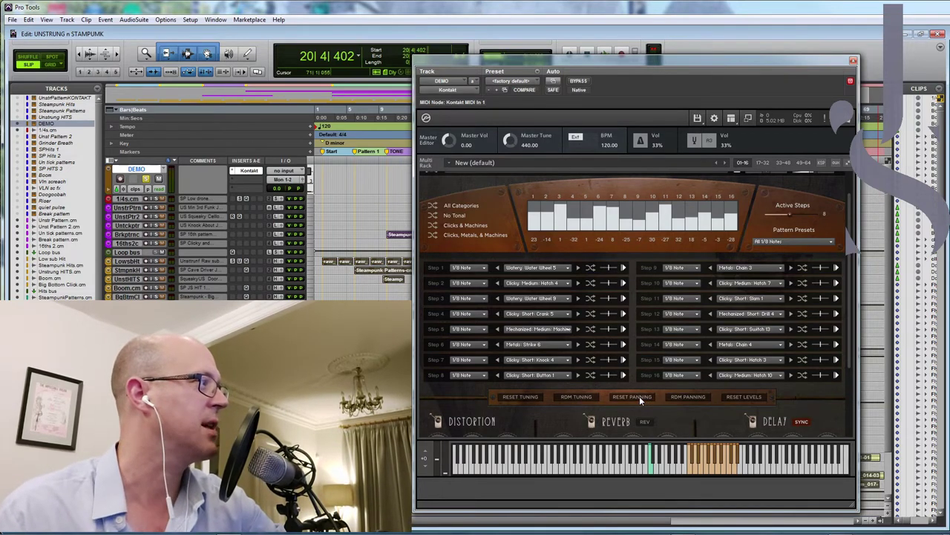
Randomize the panning of all pattern steps, reset their levels, and set the number of active steps to 16.
{"action": "left_click", "coordinate": [688, 397]}
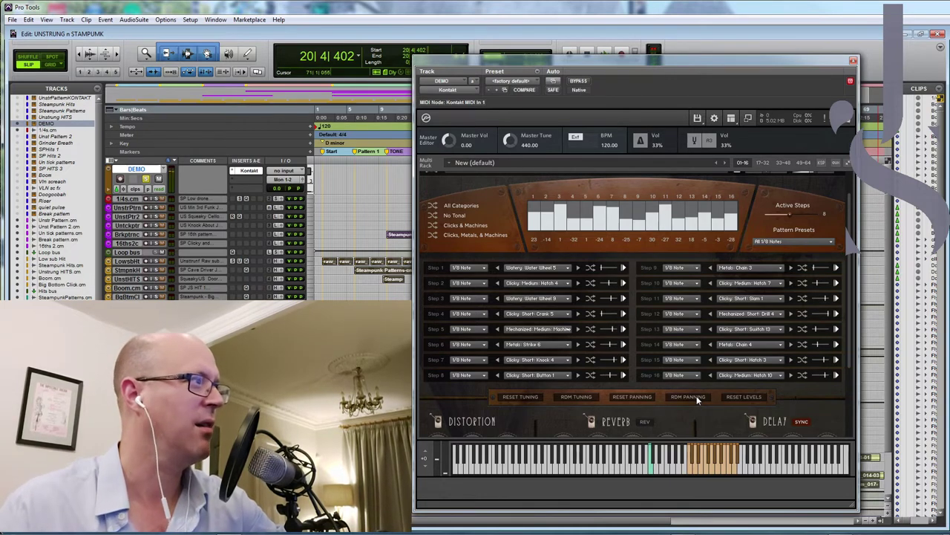
{"action": "left_click", "coordinate": [745, 398]}
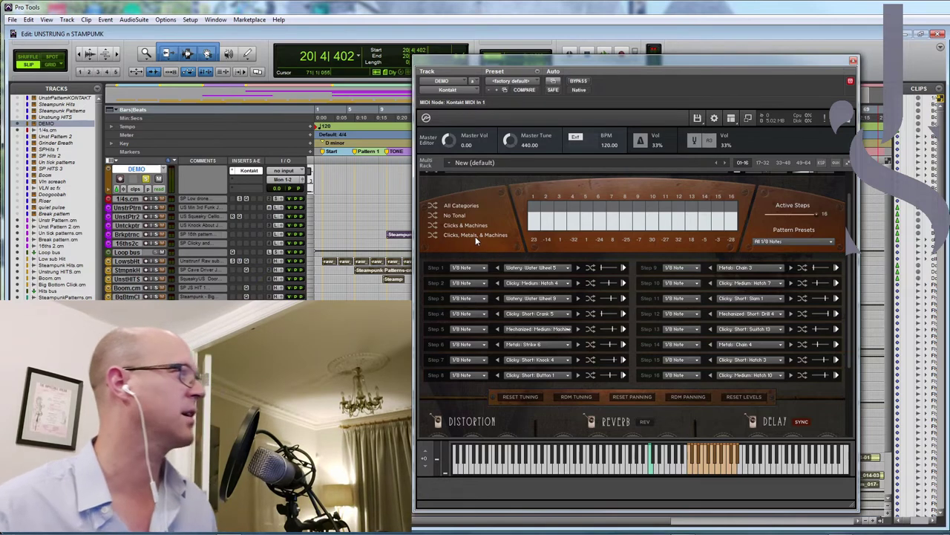
Randomize all step sounds from Clicks, Metals, & Machines and set step 1's note length to Whole Note.
{"action": "left_click", "coordinate": [434, 236]}
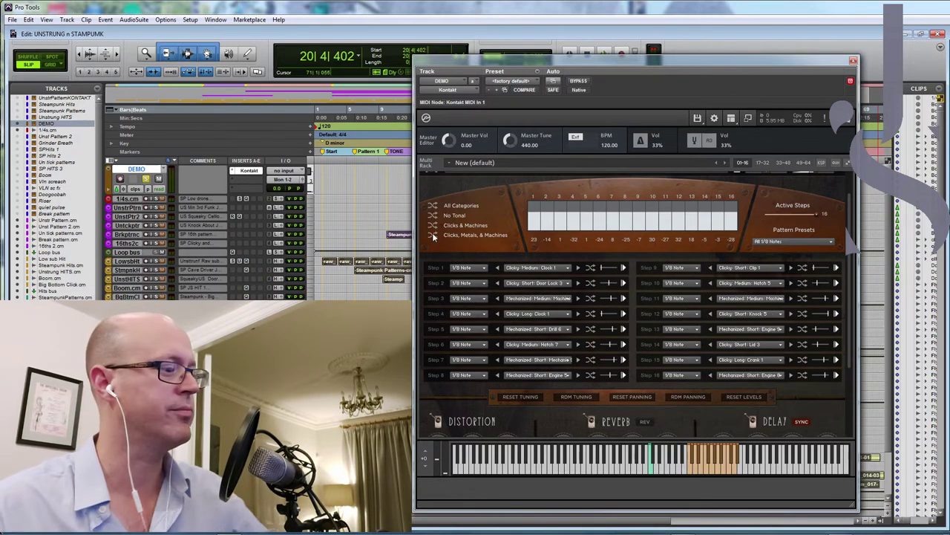
{"action": "left_click", "coordinate": [476, 268]}
{"action": "left_click", "coordinate": [481, 254]}
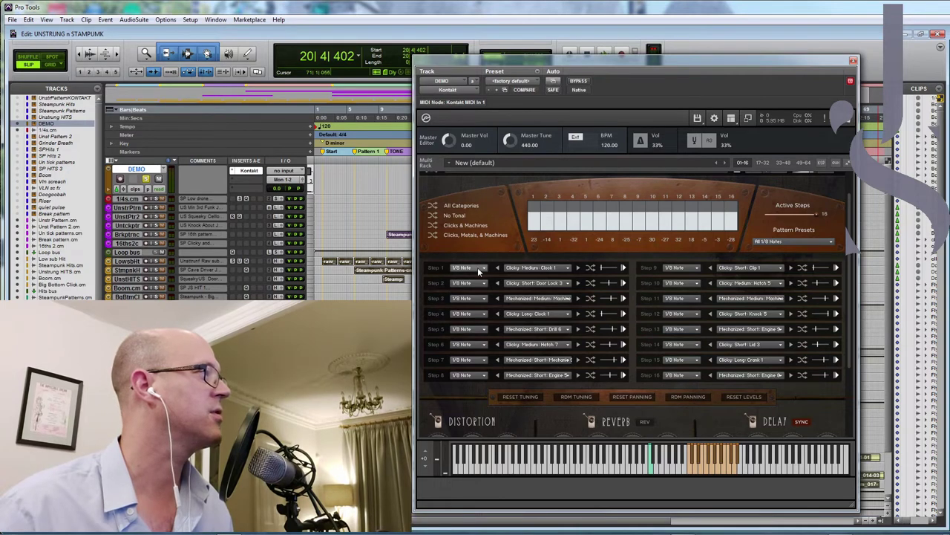
{"action": "left_click", "coordinate": [479, 272]}
{"action": "left_click", "coordinate": [481, 269]}
{"action": "left_click", "coordinate": [484, 260]}
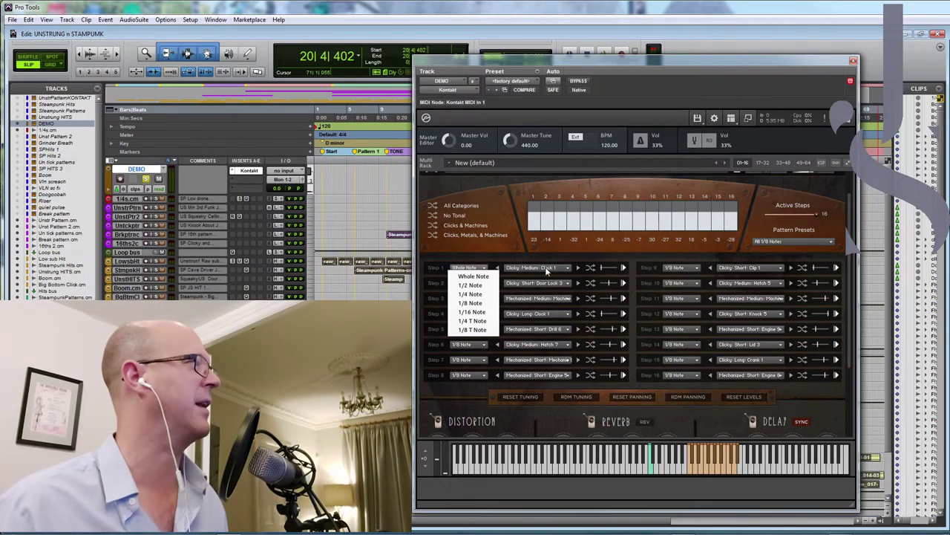
{"action": "left_click", "coordinate": [522, 250]}
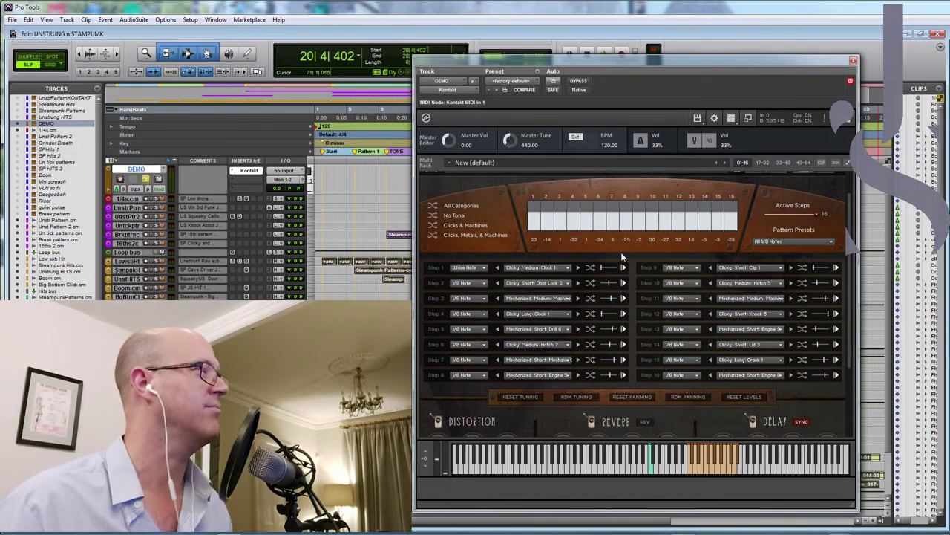
Apply the pattern preset Mixed Sequence With Triplets 6 and change step 15's note length to 1/16 Note.
{"action": "left_click", "coordinate": [822, 242]}
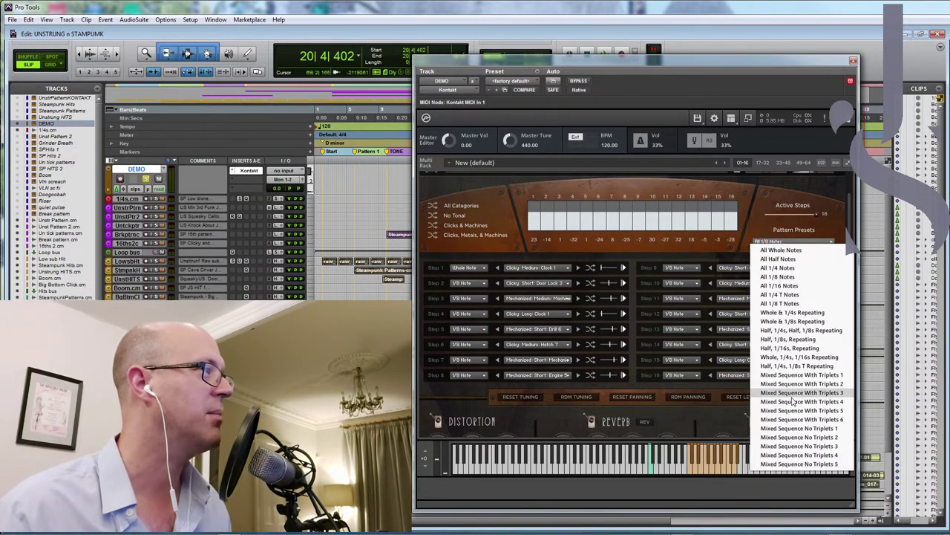
{"action": "left_click", "coordinate": [812, 421]}
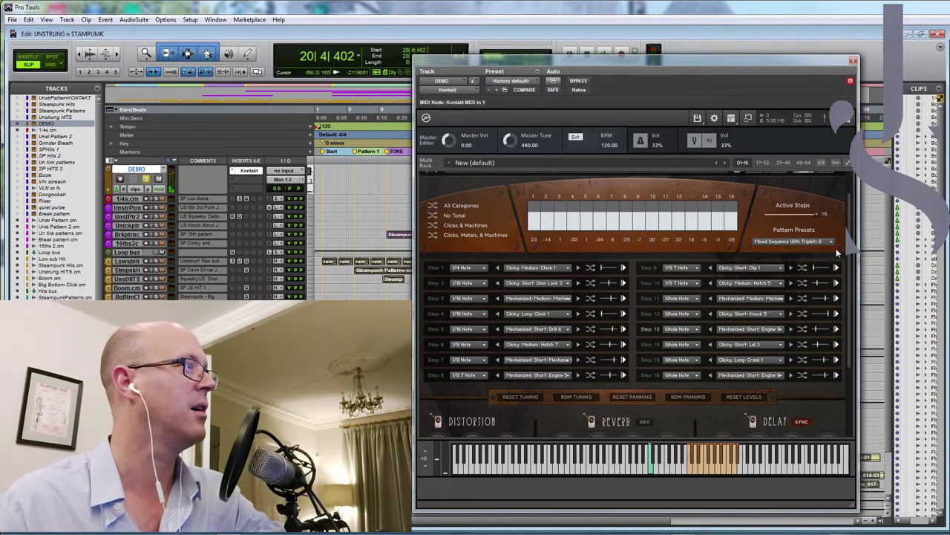
{"action": "left_click", "coordinate": [690, 361]}
{"action": "left_click", "coordinate": [692, 407]}
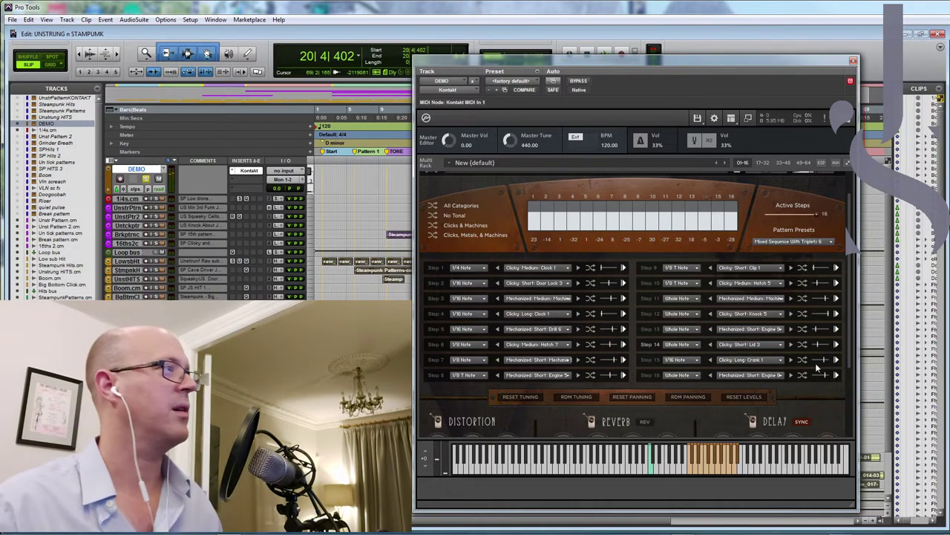
Load the Hole Reverse snapshot for Steampunk Patterns.
{"action": "scroll", "coordinate": [831, 341], "scroll_direction": "down", "scroll_amount": 3}
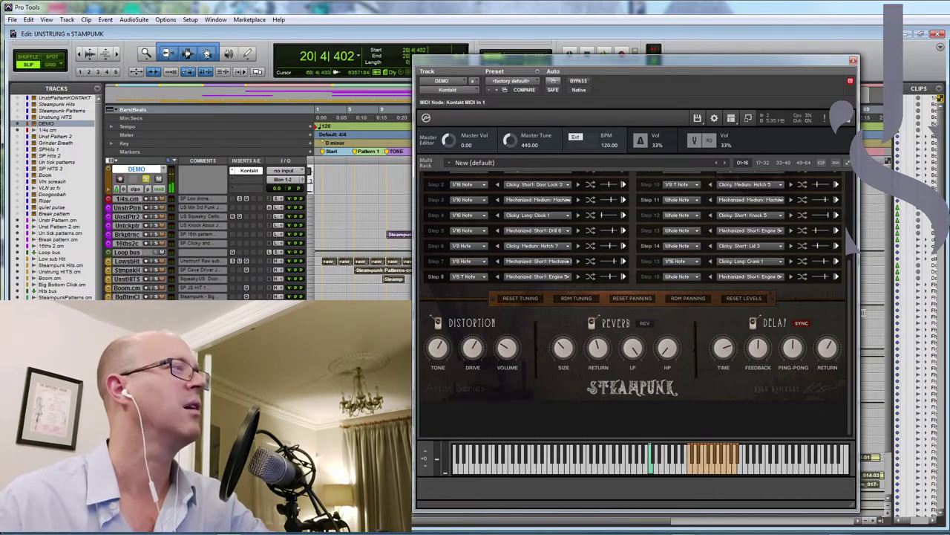
{"action": "left_click_drag", "start_coordinate": [851, 314], "coordinate": [850, 226]}
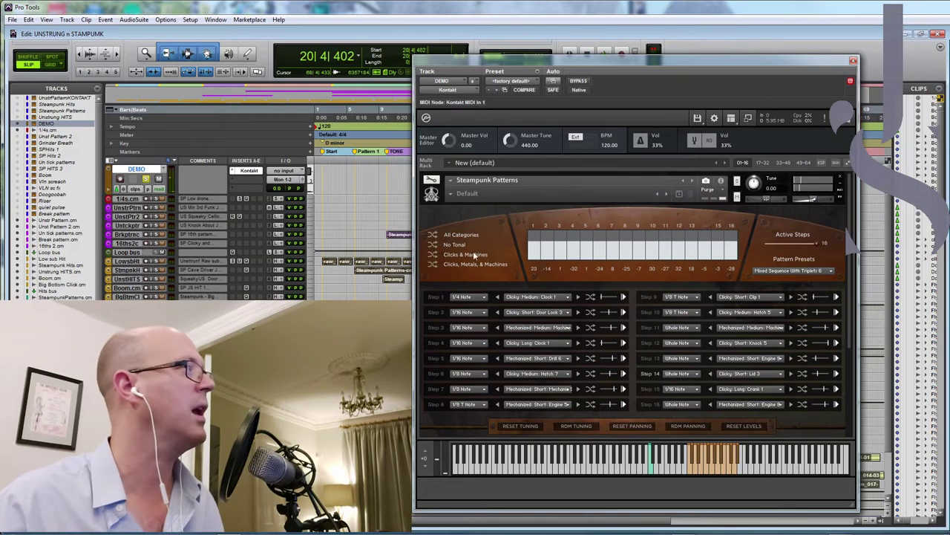
{"action": "left_click", "coordinate": [453, 194]}
{"action": "left_click", "coordinate": [576, 210]}
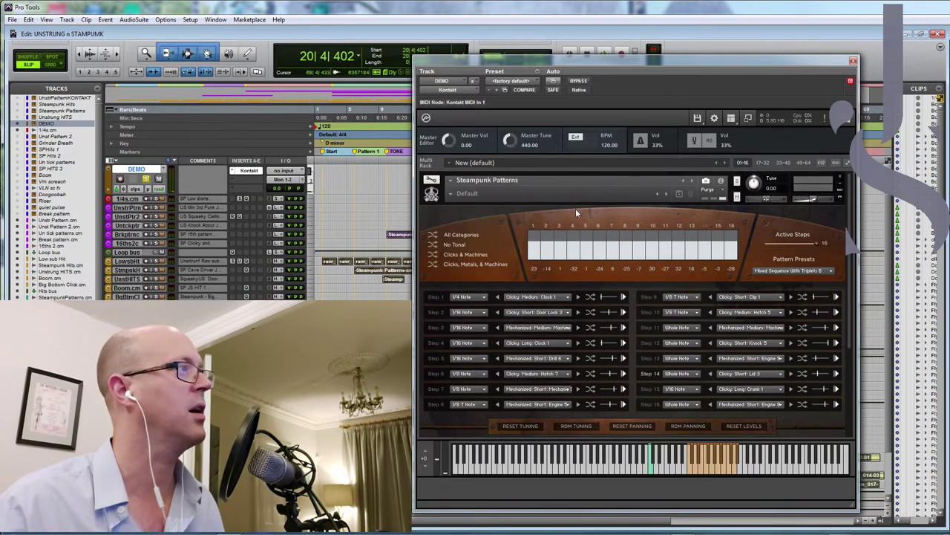
{"action": "left_click", "coordinate": [452, 195]}
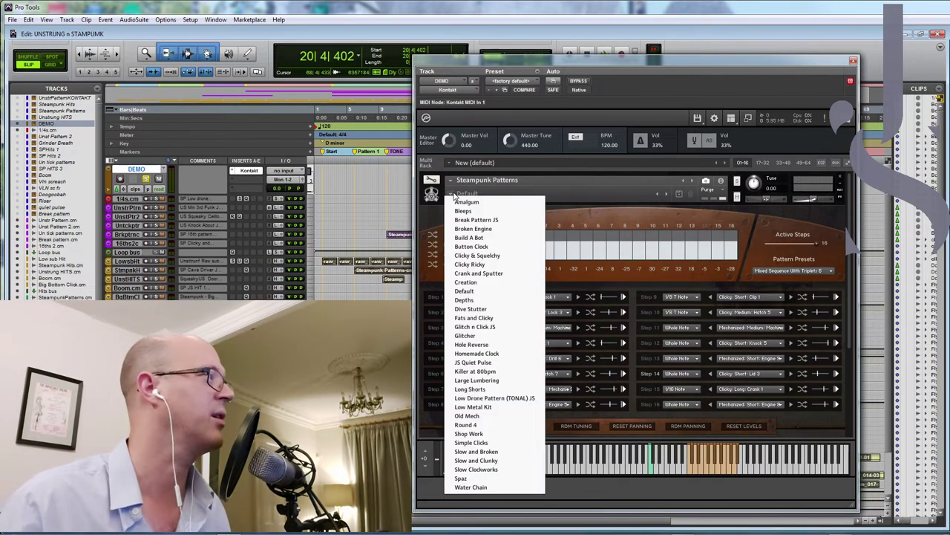
{"action": "left_click", "coordinate": [471, 345]}
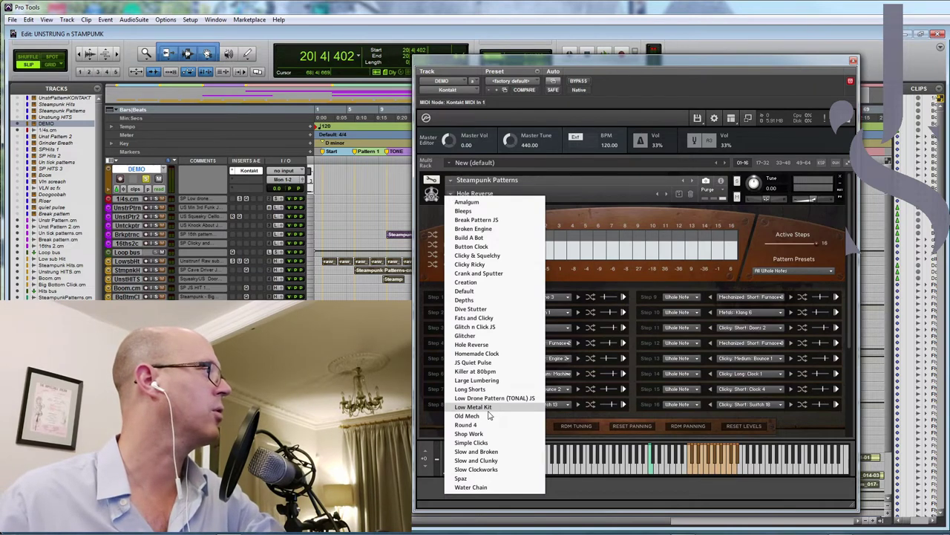
Load the Old Mech snapshot, followed by the Spaz snapshot.
{"action": "key", "text": "Return"}
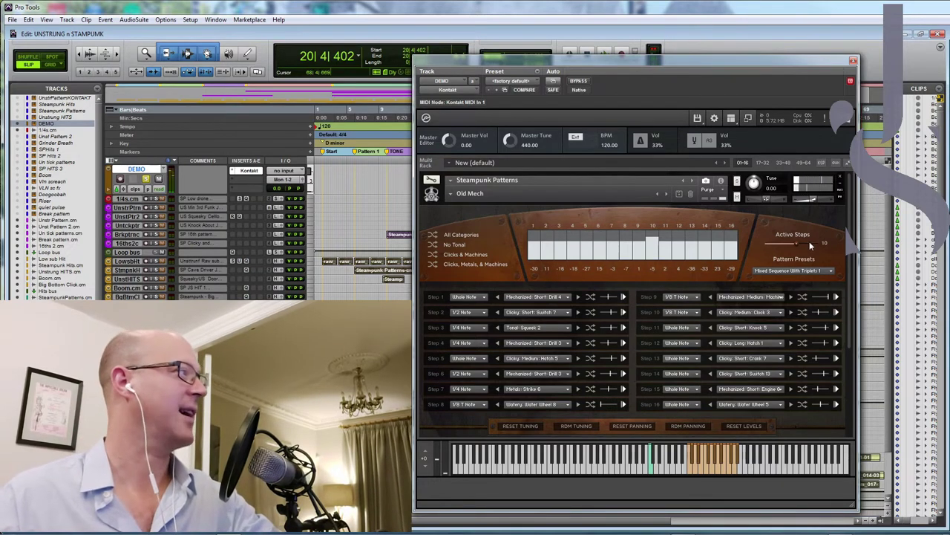
{"action": "left_click", "coordinate": [468, 193]}
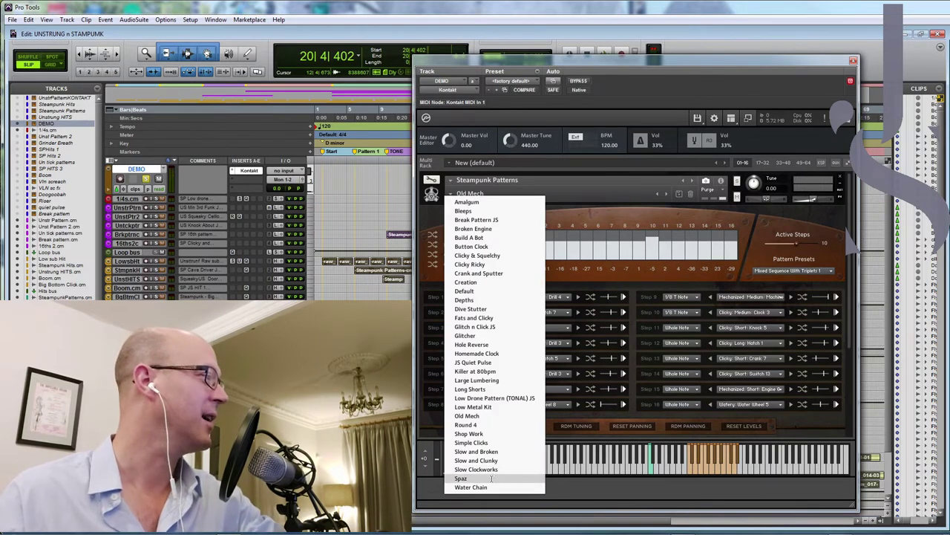
{"action": "left_click", "coordinate": [467, 479]}
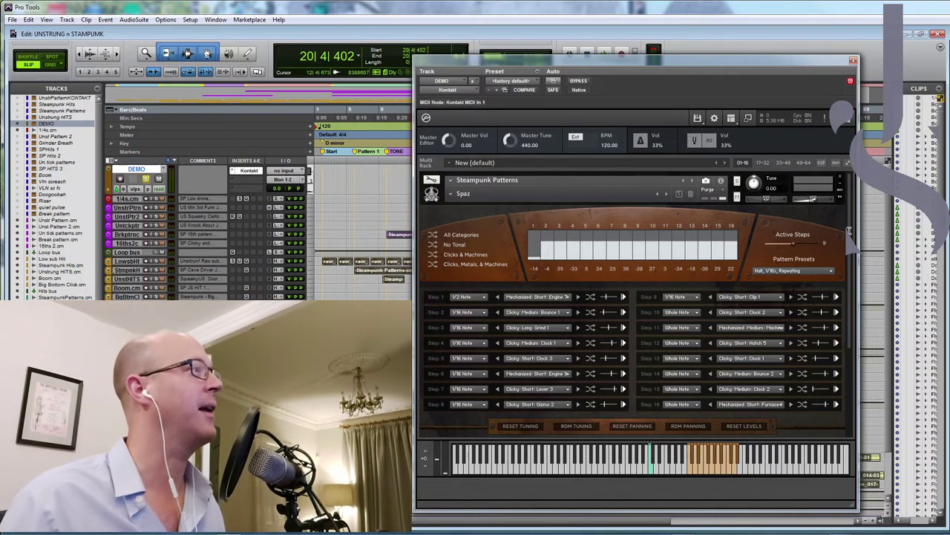
Replace Steampunk Patterns with Unstrung Hits.nki from the Unstrung folder and hide the quick-load browser.
{"action": "left_click", "coordinate": [842, 178]}
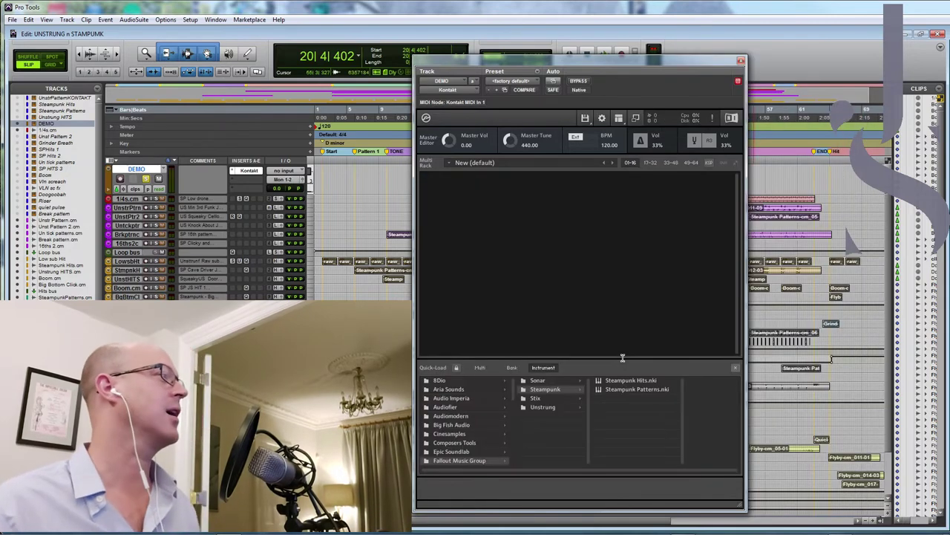
{"action": "left_click", "coordinate": [552, 407]}
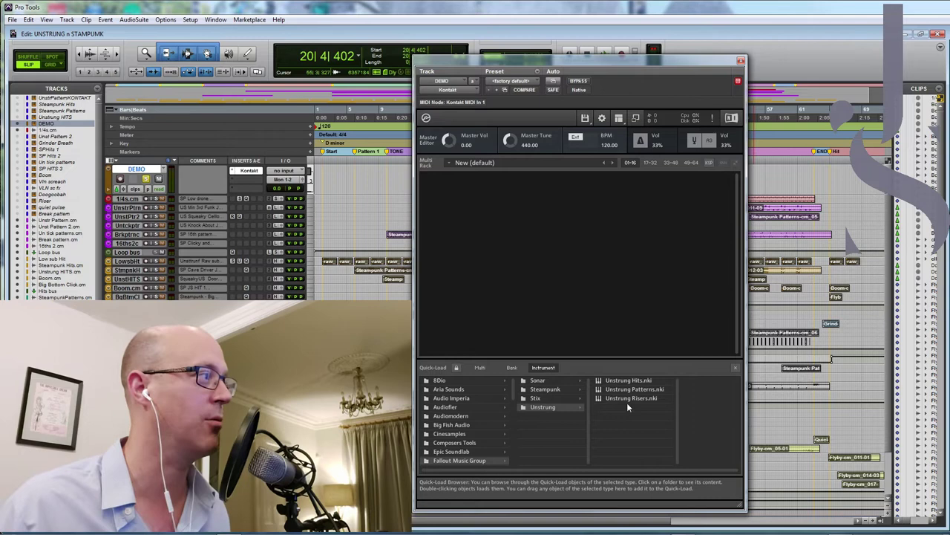
{"action": "left_click_drag", "start_coordinate": [643, 381], "coordinate": [525, 285]}
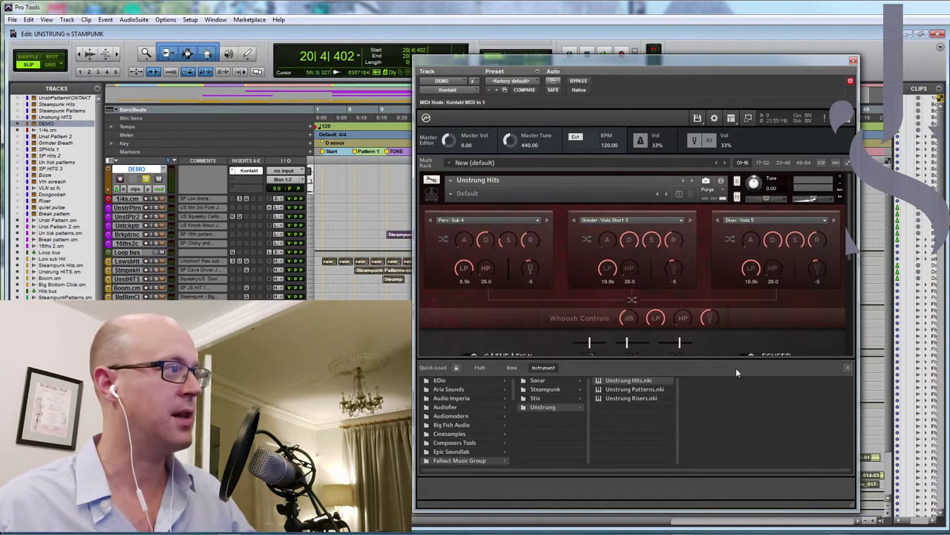
{"action": "left_click", "coordinate": [848, 367]}
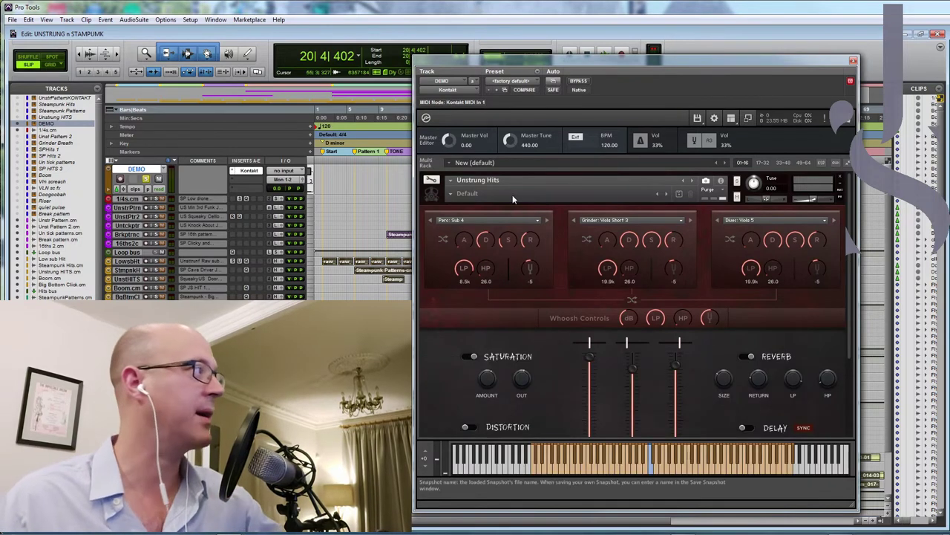
Browse the available sounds for the first layer of Unstrung Hits without changing the selection.
{"action": "scroll", "coordinate": [841, 381], "scroll_direction": "down", "scroll_amount": 3}
{"action": "scroll", "coordinate": [849, 287], "scroll_direction": "up", "scroll_amount": 3}
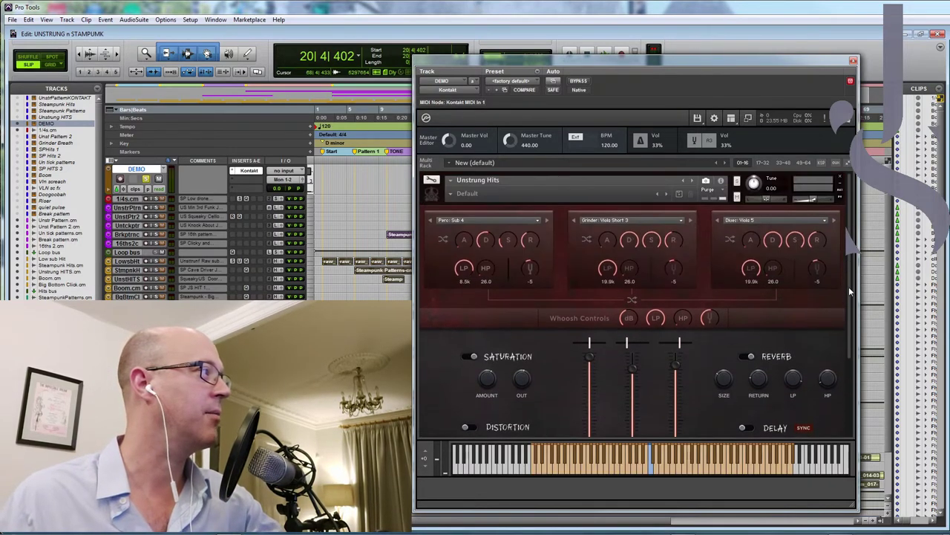
{"action": "left_click", "coordinate": [538, 220]}
{"action": "scroll", "coordinate": [527, 163], "scroll_direction": "down", "scroll_amount": 10}
{"action": "scroll", "coordinate": [527, 190], "scroll_direction": "down", "scroll_amount": 1}
{"action": "left_click_drag", "start_coordinate": [527, 191], "coordinate": [529, 312]}
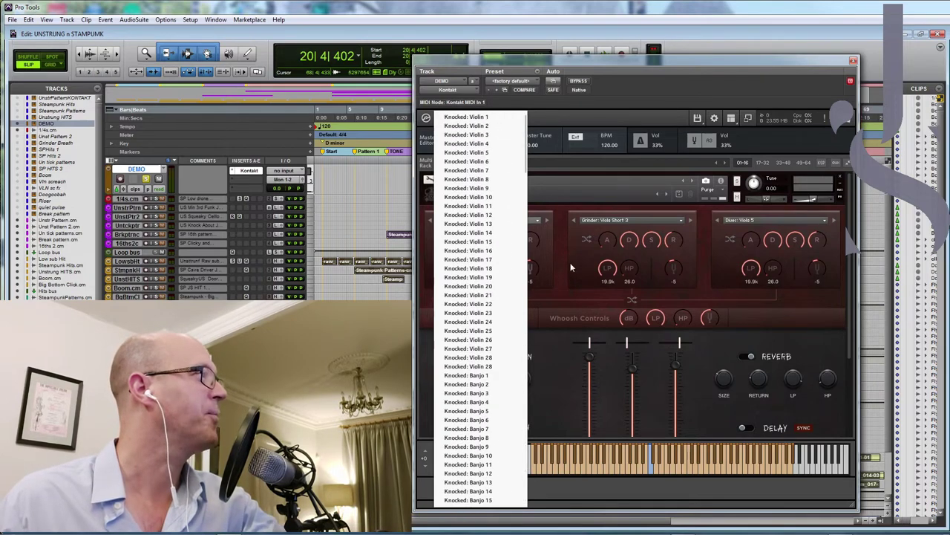
{"action": "left_click", "coordinate": [577, 262]}
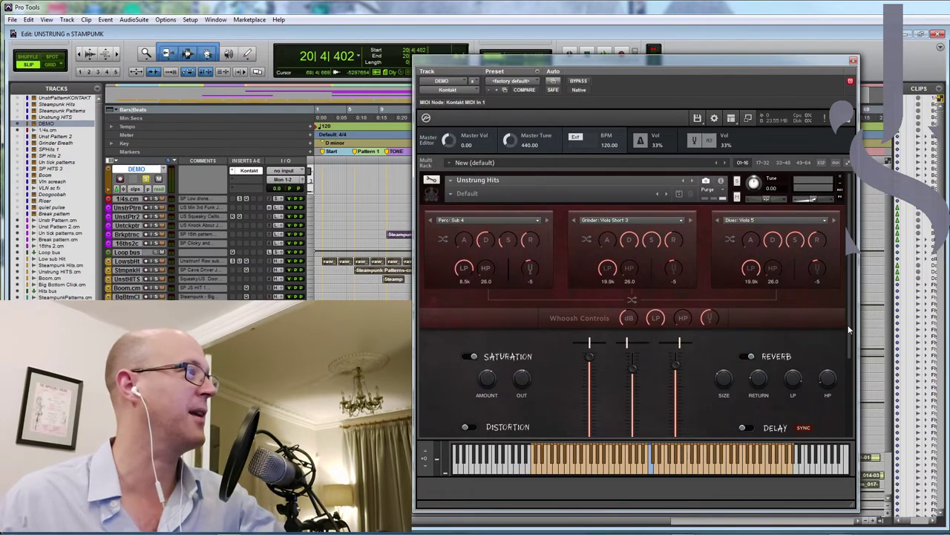
Review the layer faders and effects of Unstrung Hits and switch off the Saturation effect.
{"action": "scroll", "coordinate": [846, 423], "scroll_direction": "down", "scroll_amount": 3}
{"action": "left_click", "coordinate": [630, 359]}
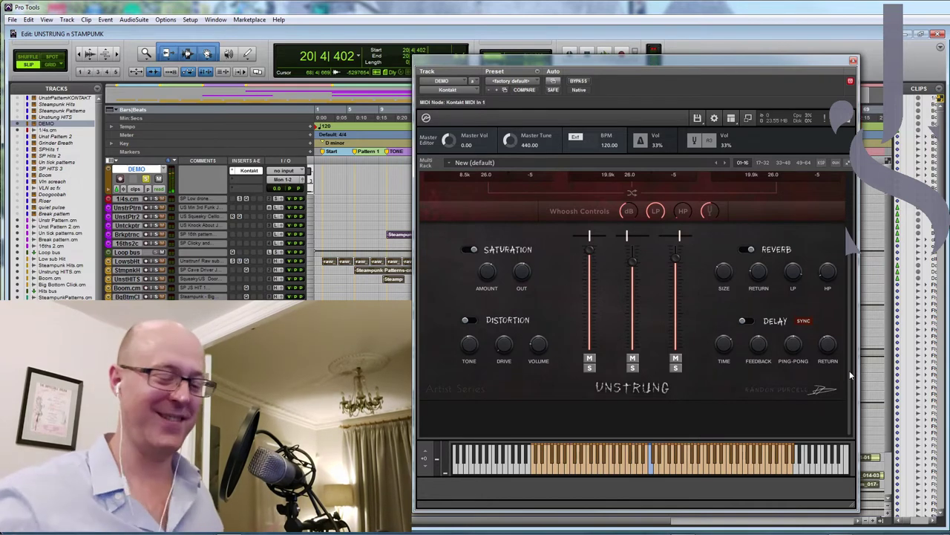
{"action": "left_click_drag", "start_coordinate": [851, 376], "coordinate": [854, 297]}
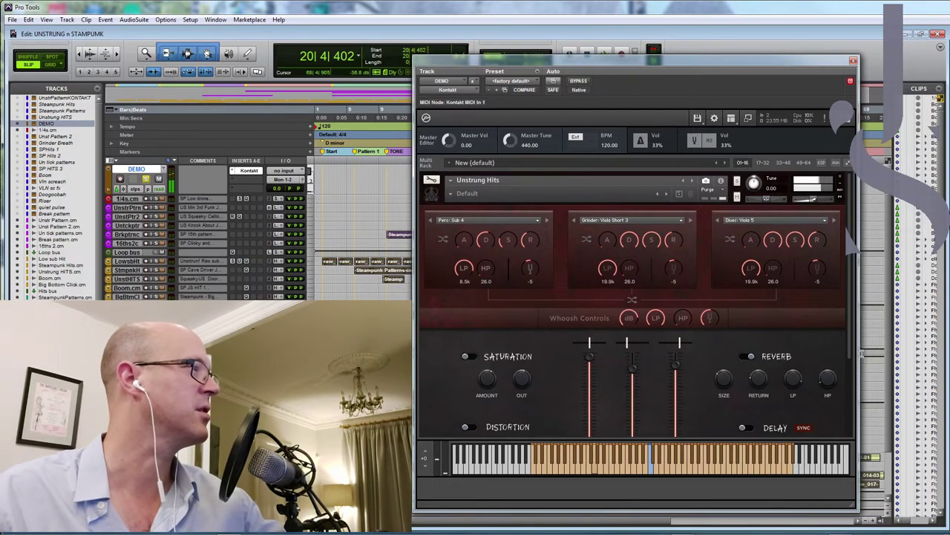
{"action": "left_click_drag", "start_coordinate": [850, 349], "coordinate": [849, 393]}
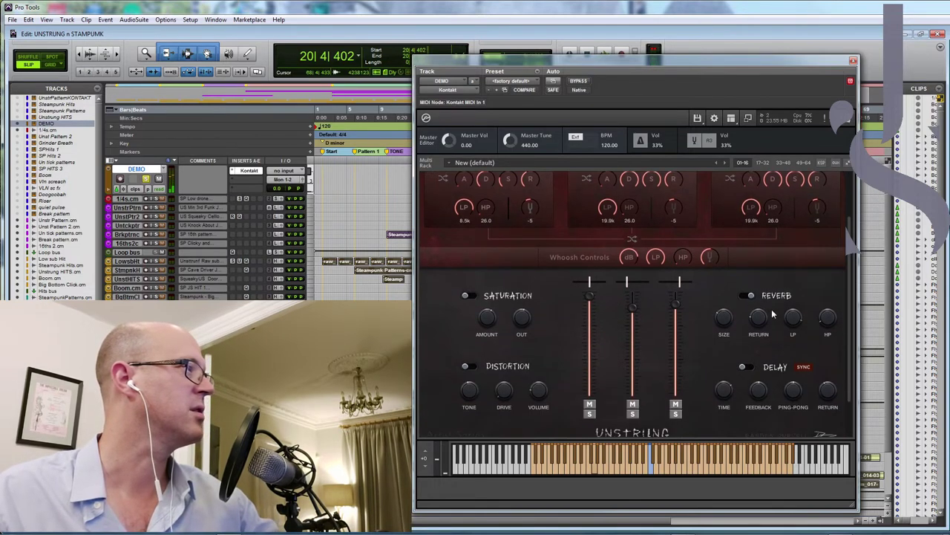
{"action": "left_click_drag", "start_coordinate": [757, 300], "coordinate": [758, 282]}
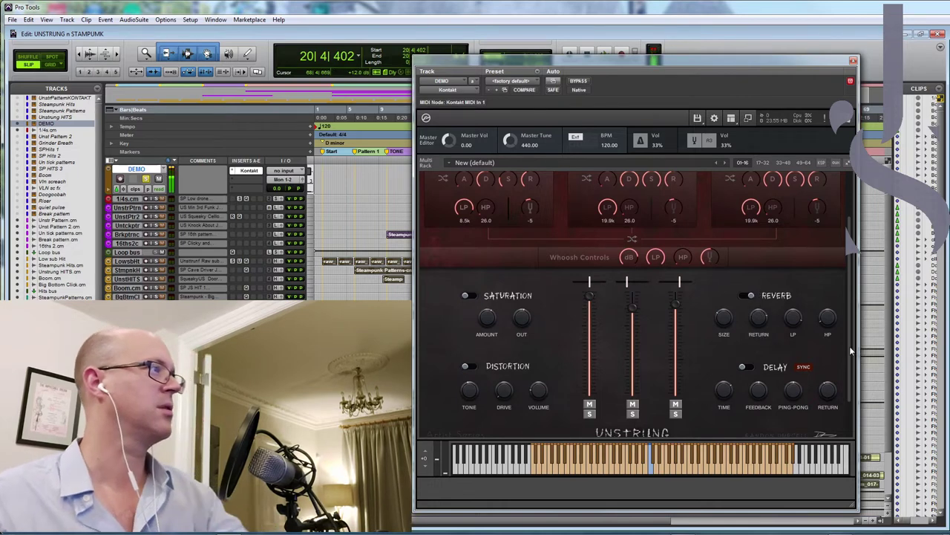
Randomize the sound of each of the three Unstrung Hits layers individually.
{"action": "left_click_drag", "start_coordinate": [850, 348], "coordinate": [849, 311]}
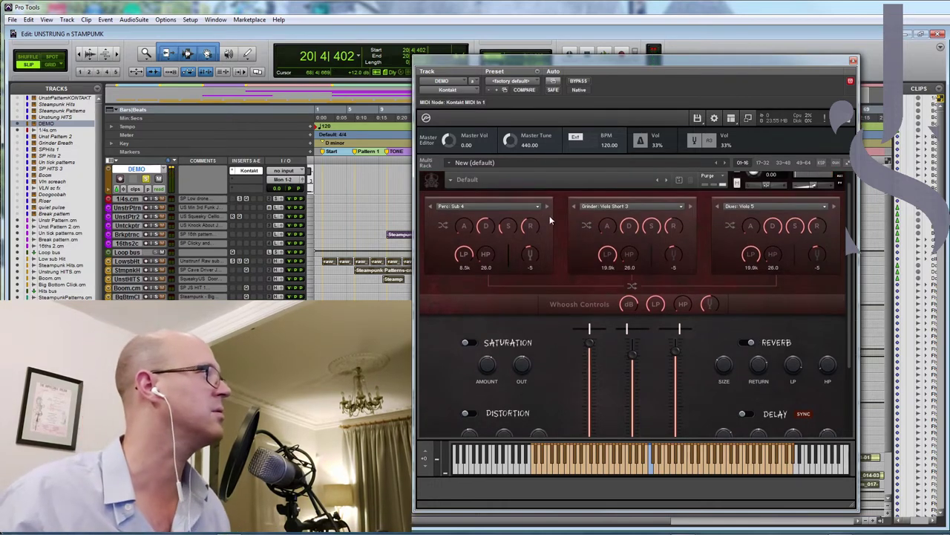
{"action": "left_click", "coordinate": [444, 224]}
{"action": "left_click", "coordinate": [444, 224]}
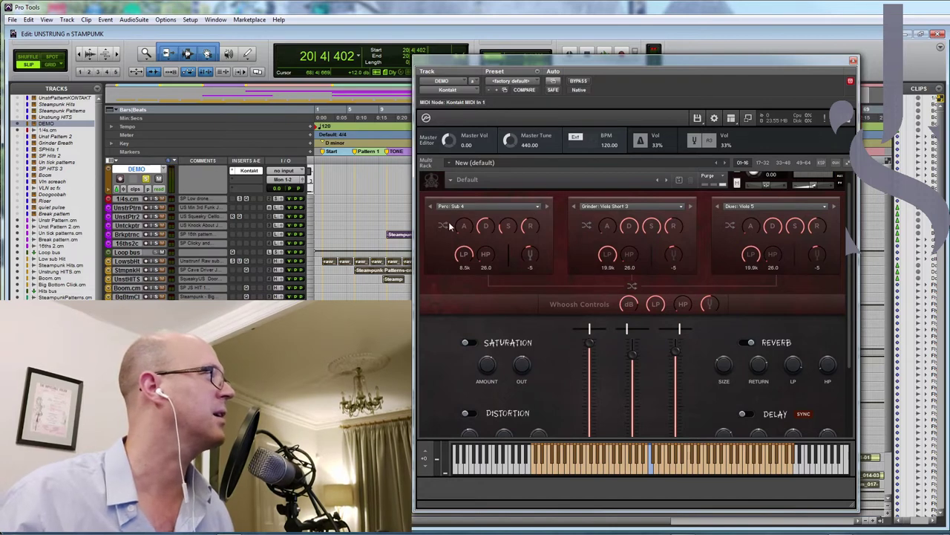
{"action": "left_click", "coordinate": [587, 225]}
{"action": "left_click", "coordinate": [733, 225]}
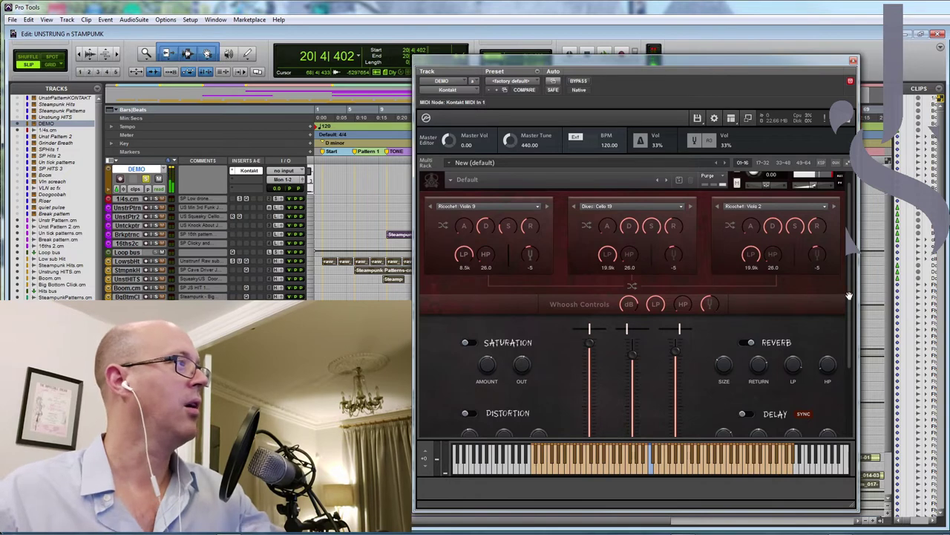
Mute the second and third layers and set the first layer's sound to Knocked: Banjo 7.
{"action": "left_click_drag", "start_coordinate": [851, 296], "coordinate": [851, 347]}
{"action": "left_click", "coordinate": [633, 376]}
{"action": "left_click", "coordinate": [676, 377]}
{"action": "scroll", "coordinate": [856, 379], "scroll_direction": "up", "scroll_amount": 3}
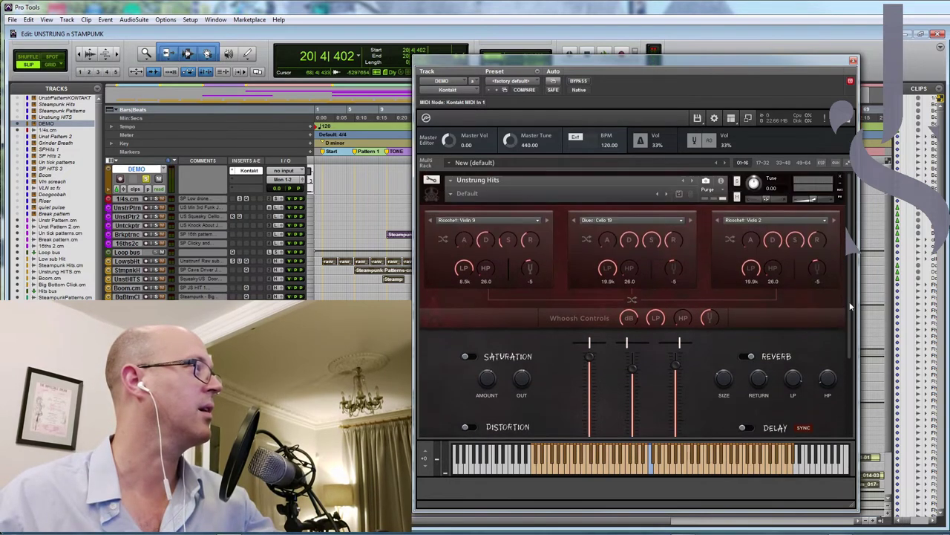
{"action": "left_click", "coordinate": [503, 220]}
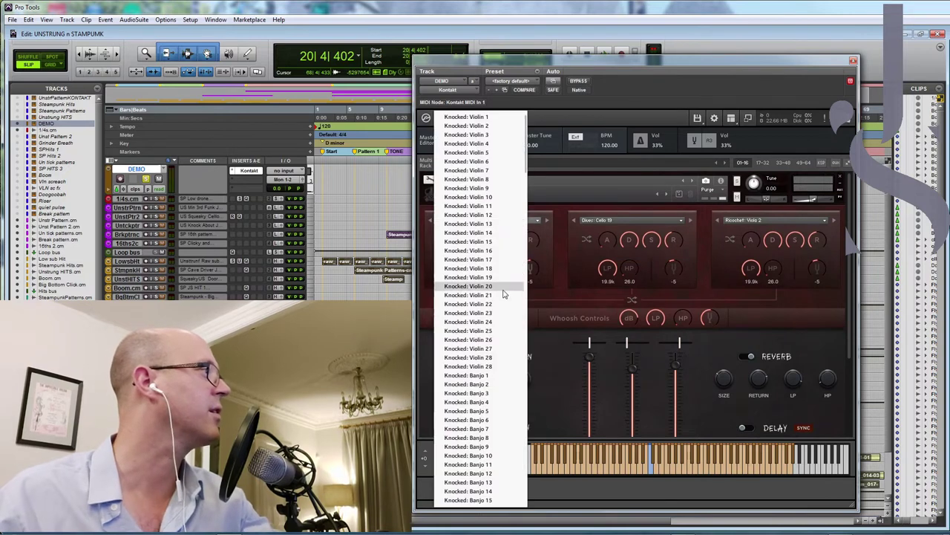
{"action": "left_click", "coordinate": [490, 429]}
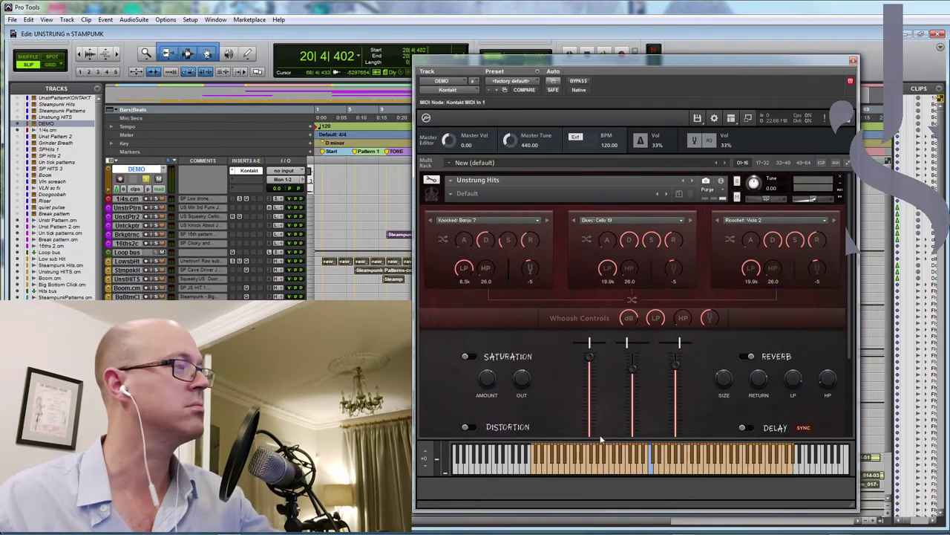
Switch the Saturation effect on and the Reverb effect off.
{"action": "left_click", "coordinate": [466, 356]}
{"action": "left_click", "coordinate": [751, 356]}
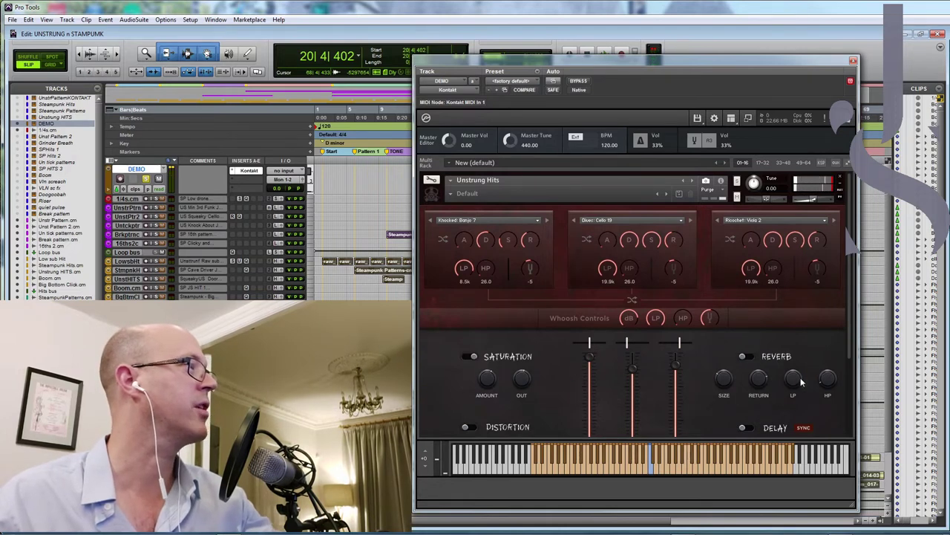
{"action": "scroll", "coordinate": [850, 351], "scroll_direction": "down", "scroll_amount": 1}
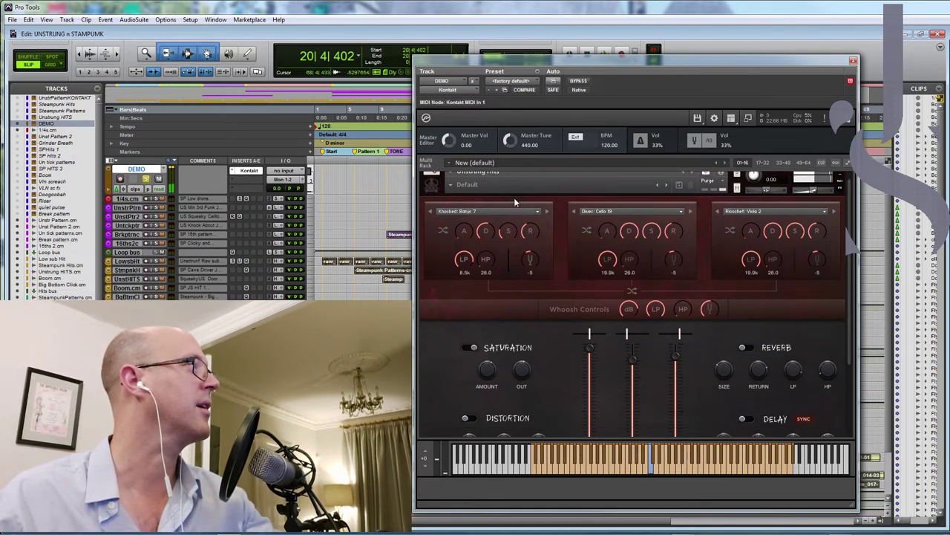
Audition Knocked: Banjo 8, Knocked: Banjo 10 and Dives: Violin 1 as the first layer's sound.
{"action": "left_click", "coordinate": [547, 211]}
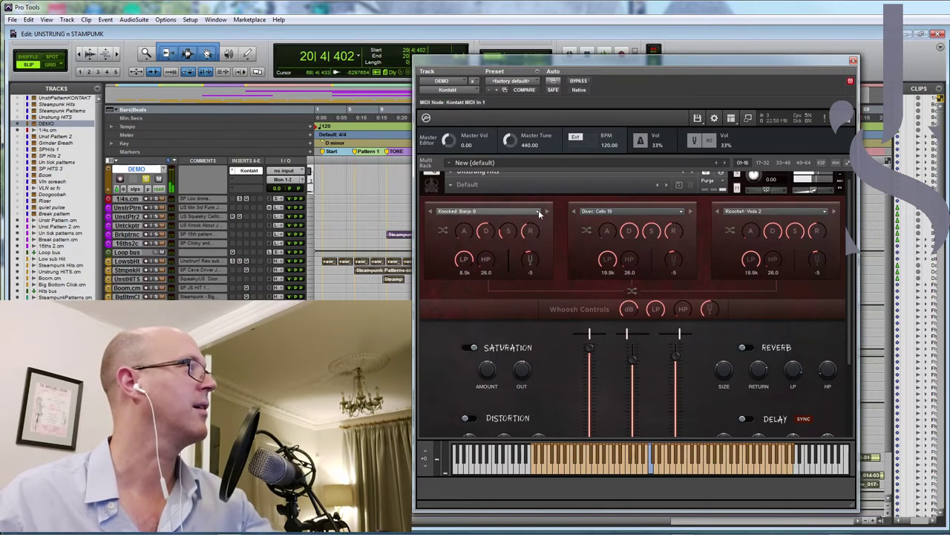
{"action": "left_click", "coordinate": [541, 211]}
{"action": "left_click", "coordinate": [479, 448]}
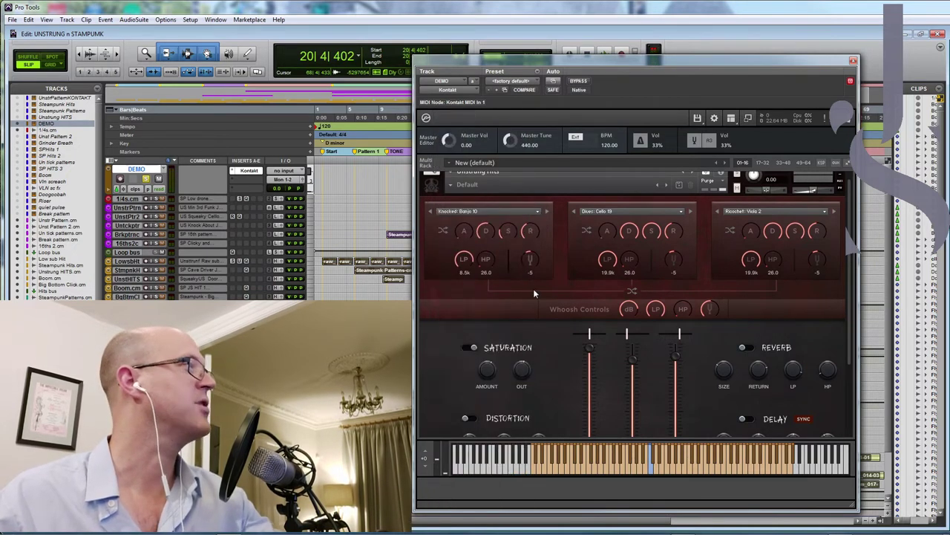
{"action": "left_click", "coordinate": [539, 212]}
{"action": "scroll", "coordinate": [521, 165], "scroll_direction": "down", "scroll_amount": 15}
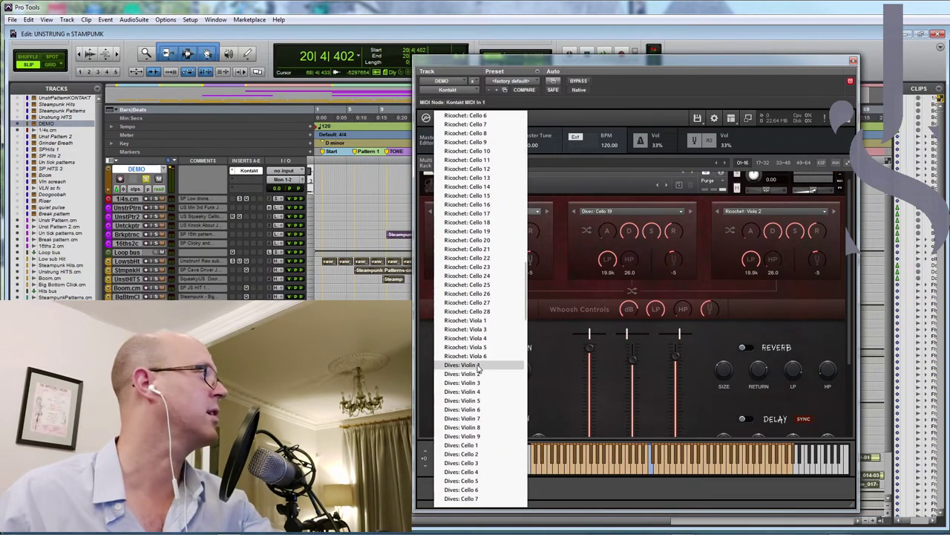
{"action": "left_click", "coordinate": [462, 364]}
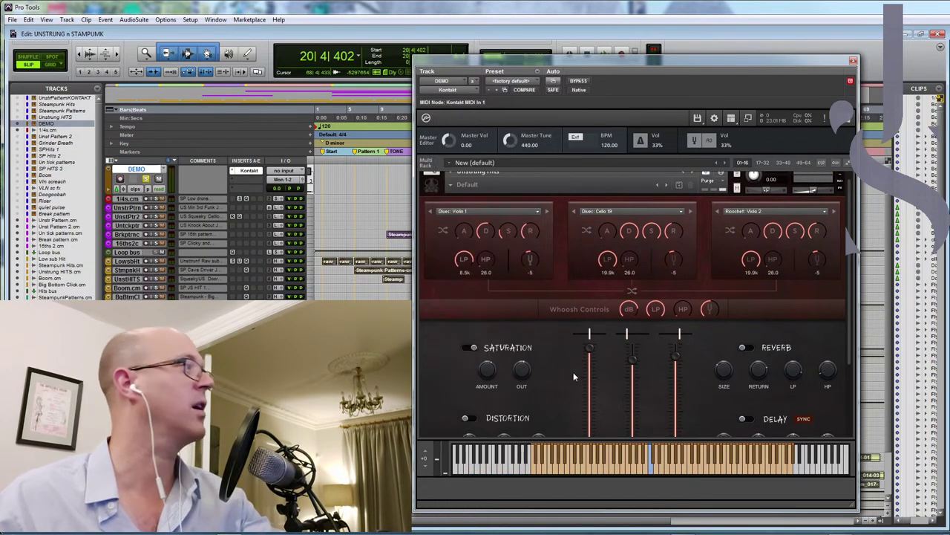
Try Grinder: Violin Short 11 in the first layer, followed by Knocked: Banjo 10.
{"action": "left_click", "coordinate": [538, 213]}
{"action": "scroll", "coordinate": [490, 297], "scroll_direction": "down", "scroll_amount": 20}
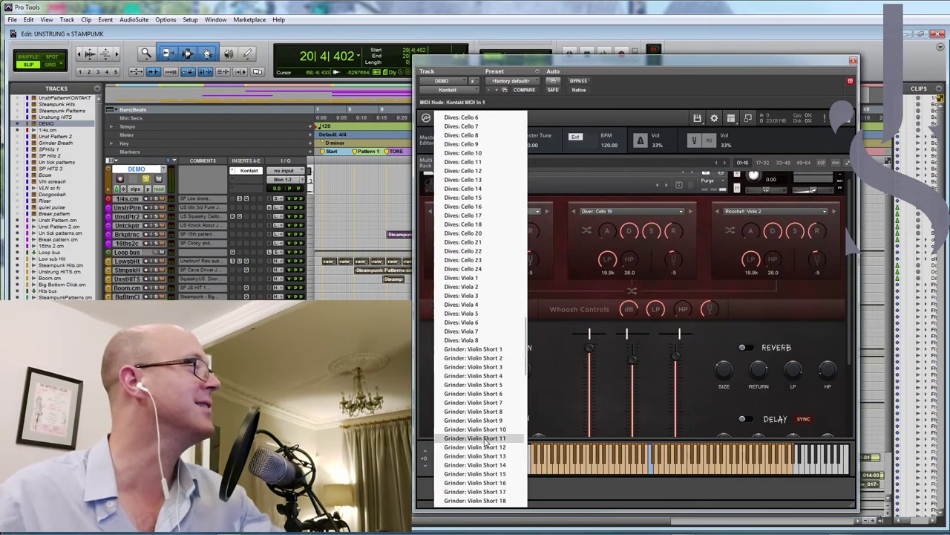
{"action": "left_click", "coordinate": [486, 438]}
{"action": "left_click", "coordinate": [537, 212]}
{"action": "left_click", "coordinate": [483, 459]}
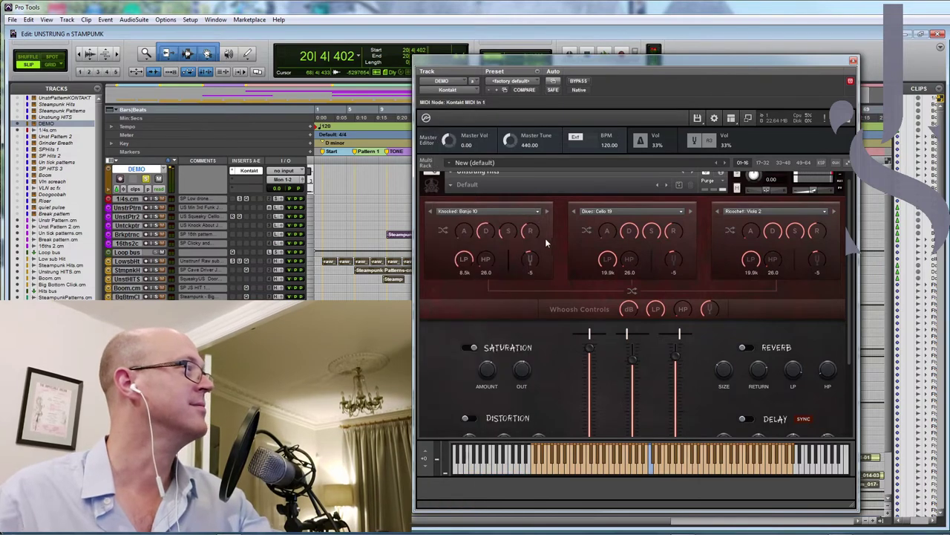
Set the first layer's sound to Grinder: Cello Short 9, then advance it to Grinder: Cello Short 10.
{"action": "left_click", "coordinate": [539, 211]}
{"action": "scroll", "coordinate": [483, 334], "scroll_direction": "up", "scroll_amount": 10}
{"action": "left_click", "coordinate": [487, 420]}
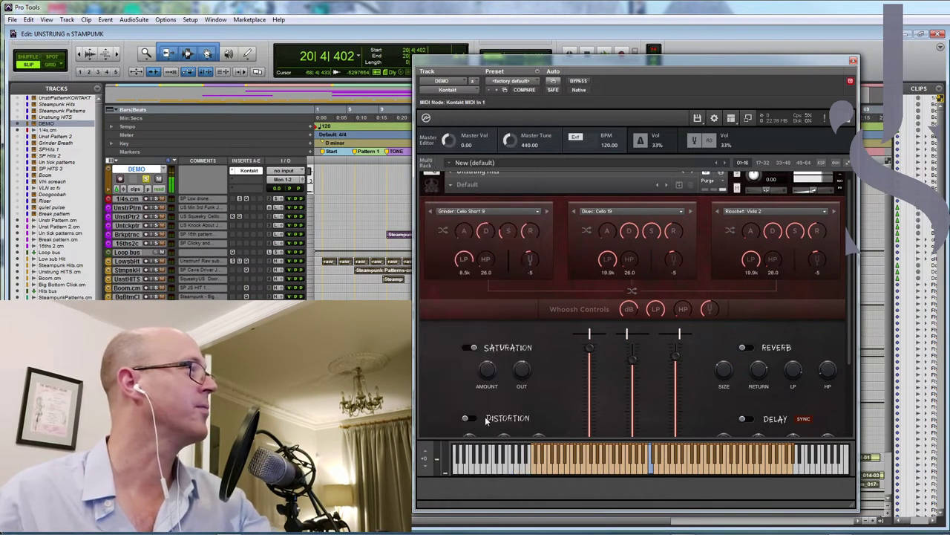
{"action": "left_click", "coordinate": [547, 212]}
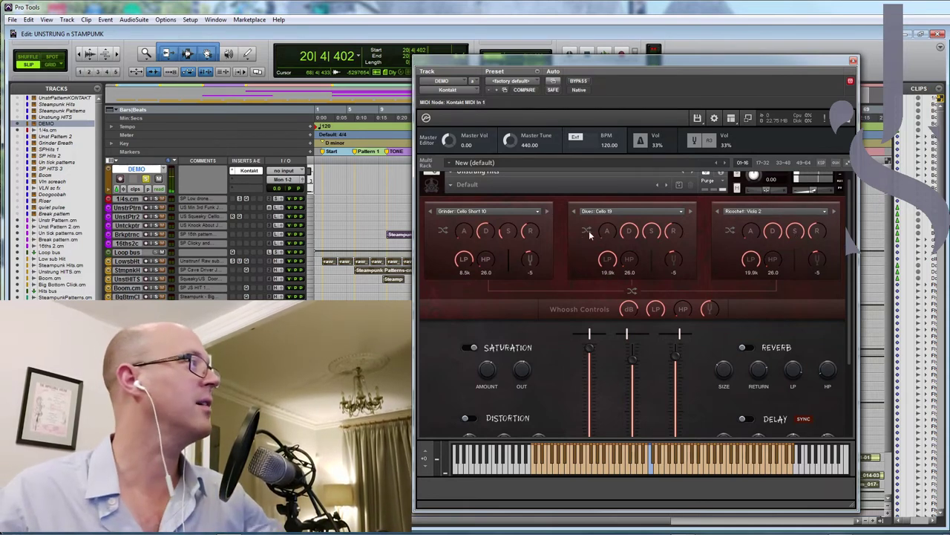
Change the second layer's sound to Dives: Cello 11 and unmute the second and third layers.
{"action": "scroll", "coordinate": [835, 369], "scroll_direction": "down", "scroll_amount": 3}
{"action": "left_click", "coordinate": [633, 357]}
{"action": "left_click", "coordinate": [675, 359]}
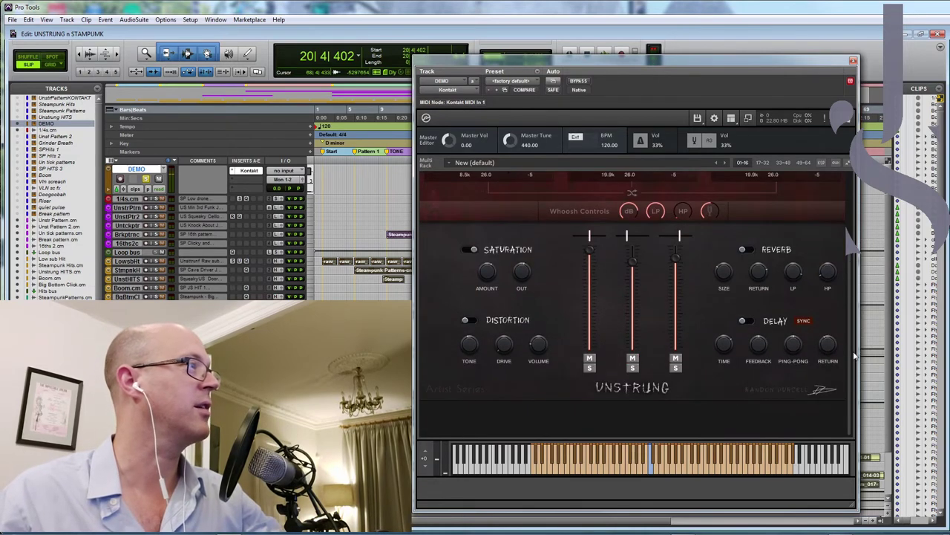
{"action": "scroll", "coordinate": [854, 352], "scroll_direction": "up", "scroll_amount": 3}
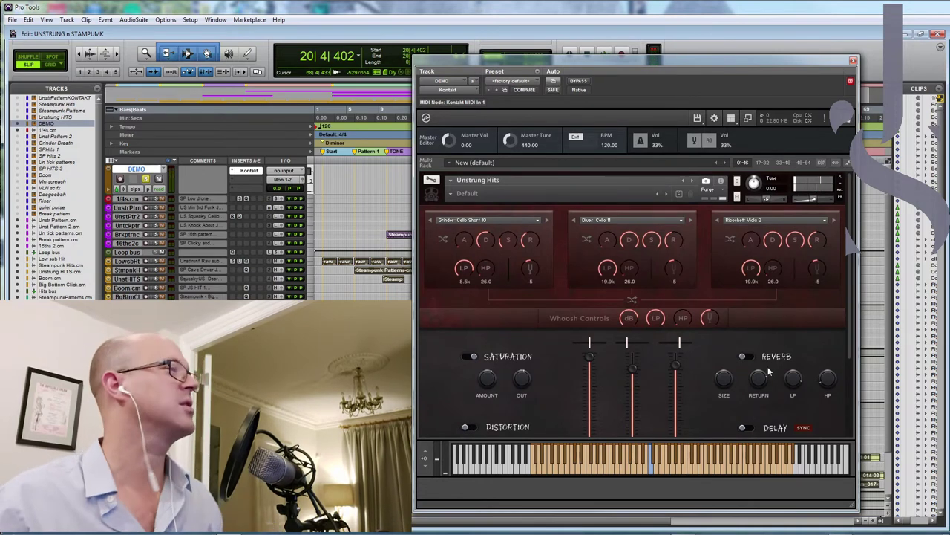
Replace Unstrung Hits with Unstrung Patterns.nki from the Unstrung folder and hide the quick-load browser.
{"action": "right_click", "coordinate": [769, 342]}
{"action": "left_click_drag", "start_coordinate": [644, 396], "coordinate": [642, 300]}
{"action": "left_click", "coordinate": [473, 308]}
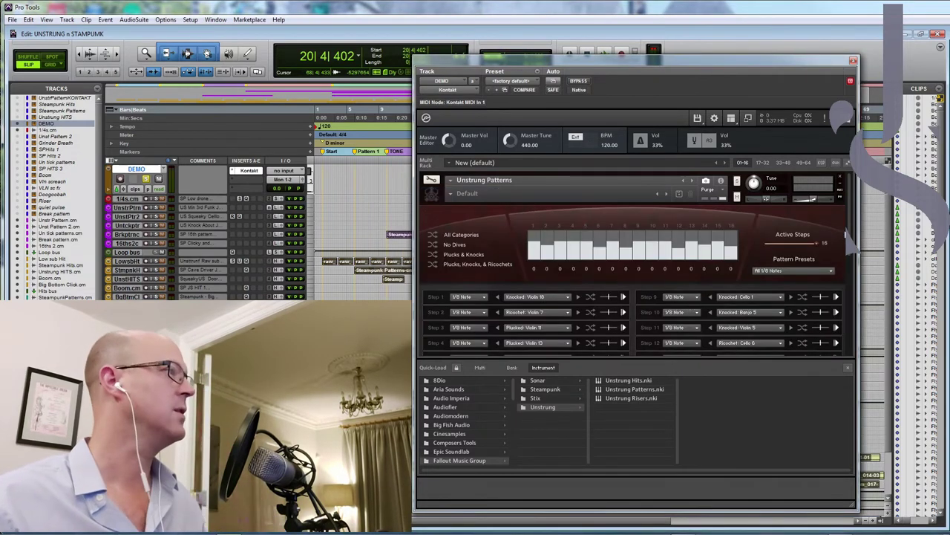
{"action": "scroll", "coordinate": [847, 234], "scroll_direction": "down", "scroll_amount": 2}
{"action": "scroll", "coordinate": [851, 254], "scroll_direction": "down", "scroll_amount": 1}
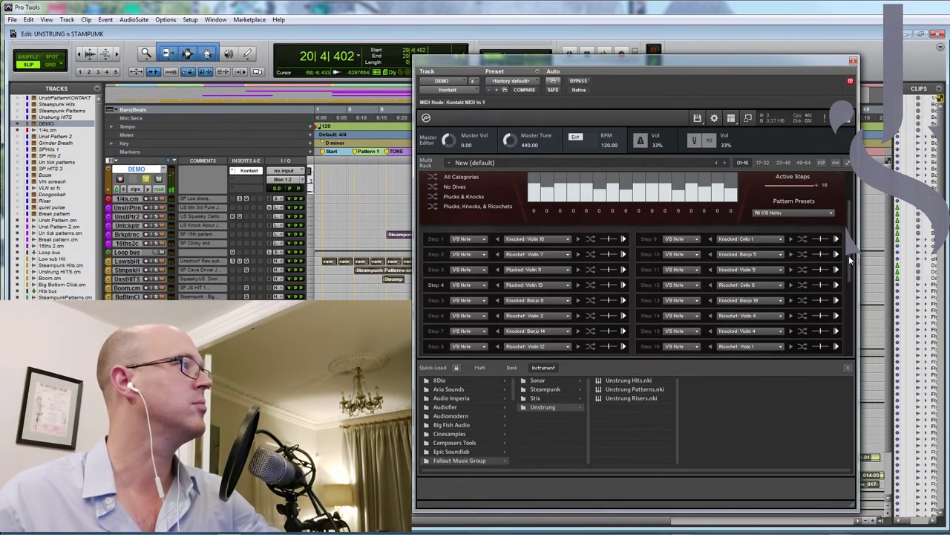
{"action": "left_click", "coordinate": [847, 367]}
Load the Intensity Builder snapshot in Unstrung Patterns.
{"action": "scroll", "coordinate": [851, 340], "scroll_direction": "up", "scroll_amount": 3}
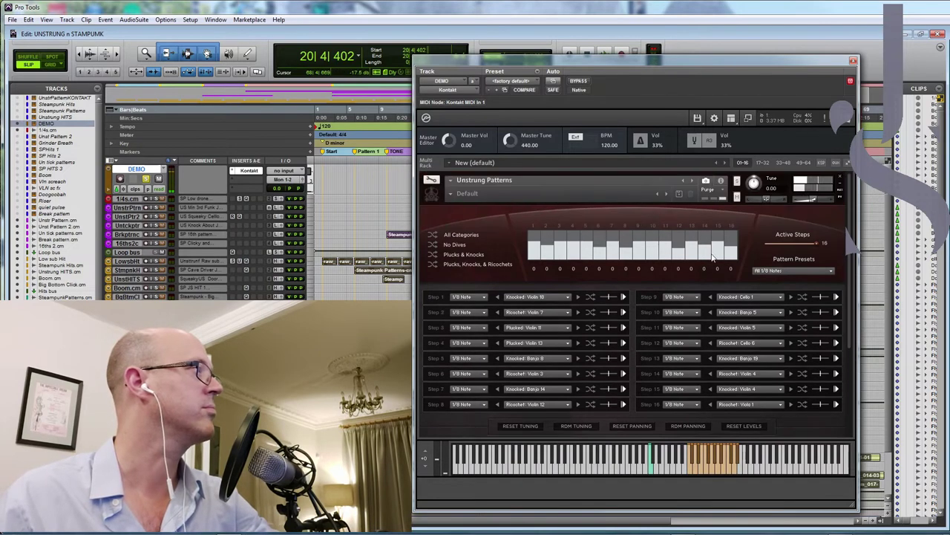
{"action": "left_click", "coordinate": [466, 192]}
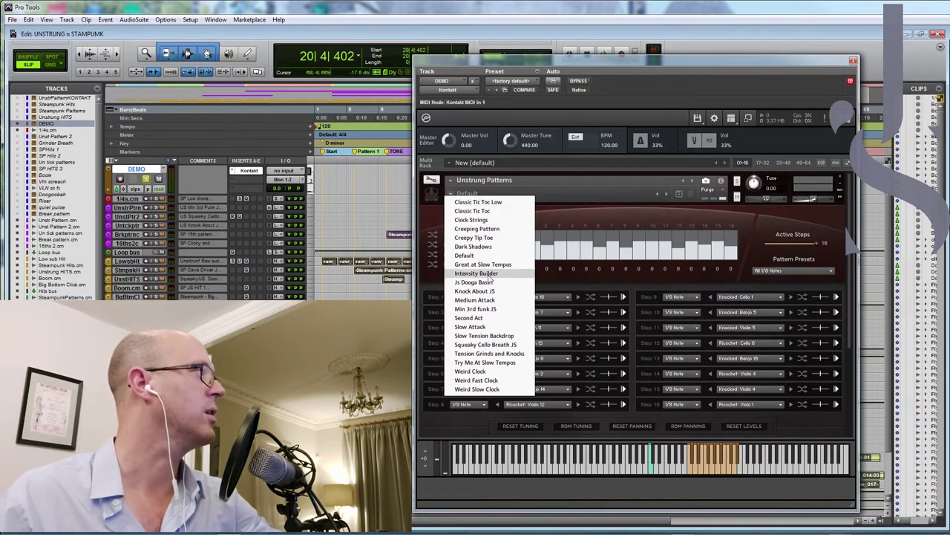
{"action": "left_click", "coordinate": [489, 274]}
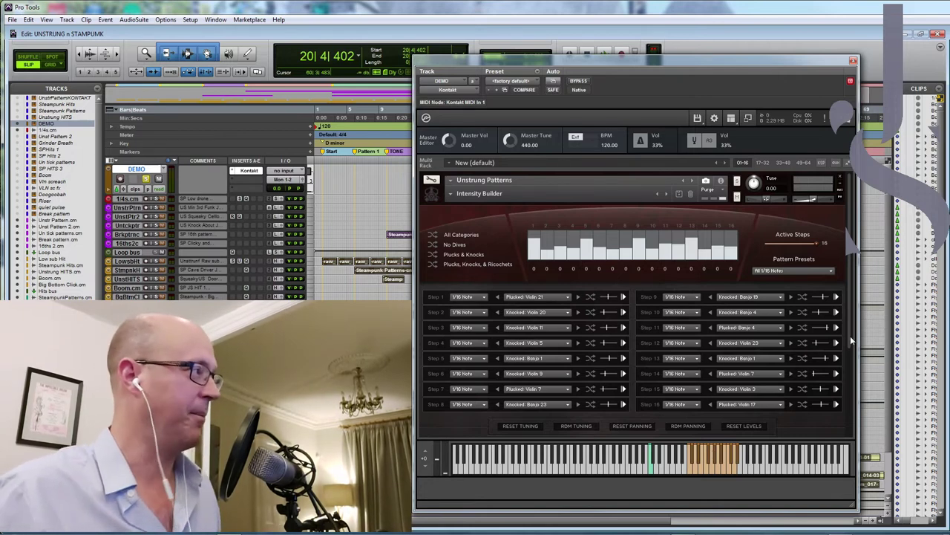
Replace Unstrung Patterns with Unstrung Risers.nki from the Unstrung folder and hide the quick-load browser.
{"action": "left_click", "coordinate": [535, 342]}
{"action": "left_click_drag", "start_coordinate": [594, 172], "coordinate": [594, 464]}
{"action": "left_click", "coordinate": [756, 251]}
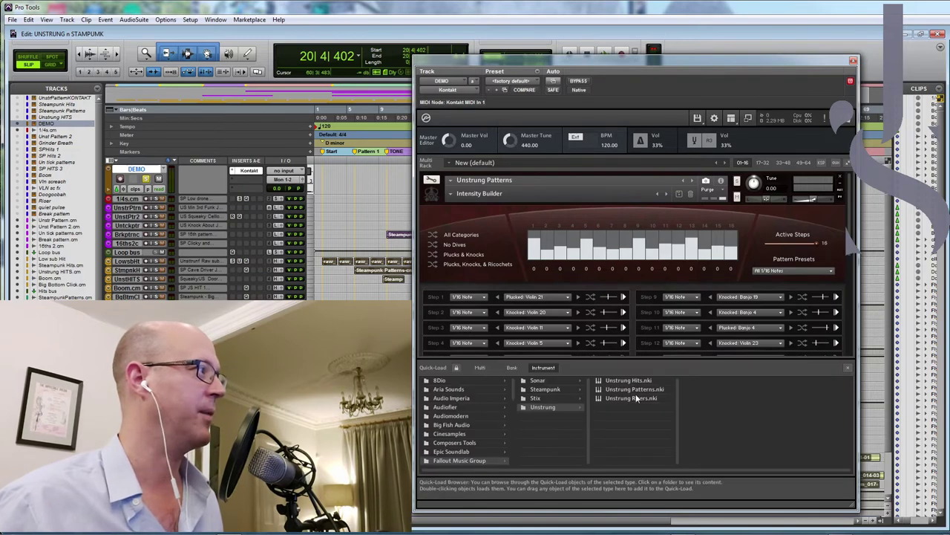
{"action": "left_click_drag", "start_coordinate": [642, 398], "coordinate": [640, 260]}
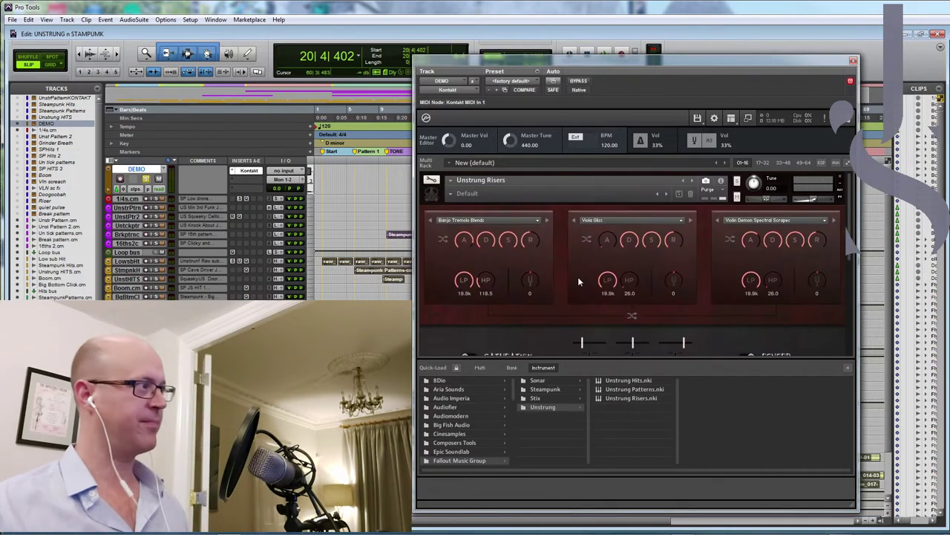
{"action": "mouse_move", "coordinate": [848, 250]}
{"action": "left_mouse_down"}
{"action": "mouse_move", "coordinate": [847, 326]}
{"action": "mouse_move", "coordinate": [849, 261]}
{"action": "left_mouse_up"}
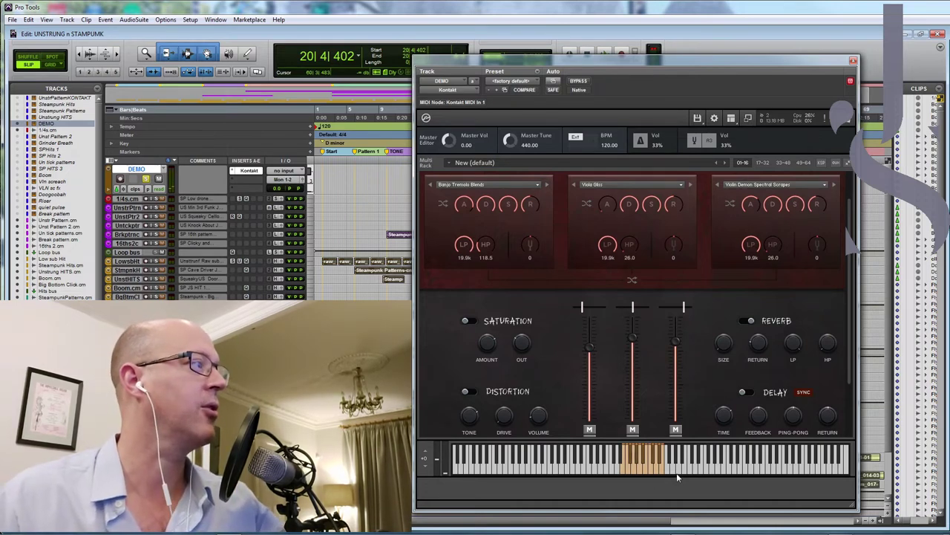
Set the first layer's sound in Unstrung Risers to Banjo Spectral Scrapes.
{"action": "mouse_move", "coordinate": [851, 366]}
{"action": "left_mouse_down"}
{"action": "mouse_move", "coordinate": [849, 375]}
{"action": "mouse_move", "coordinate": [851, 349]}
{"action": "left_mouse_up"}
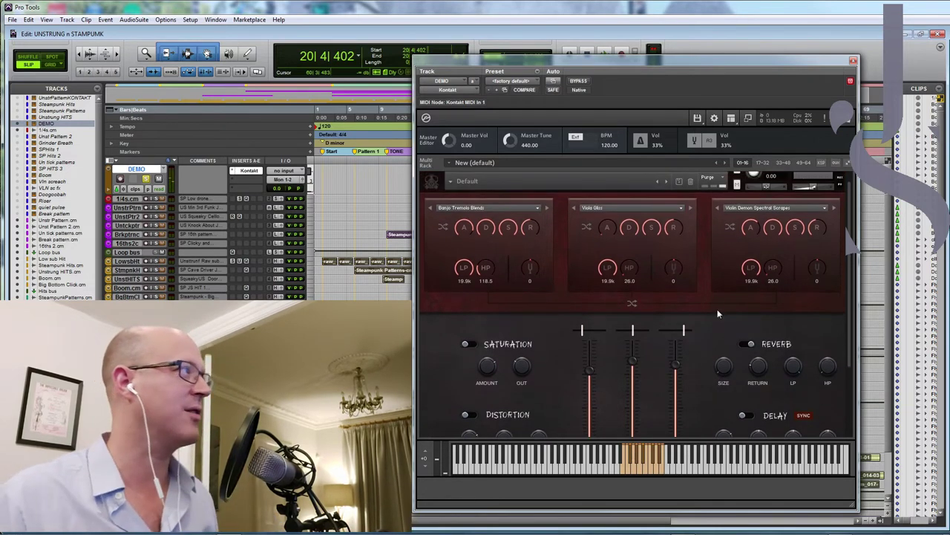
{"action": "left_click", "coordinate": [531, 207]}
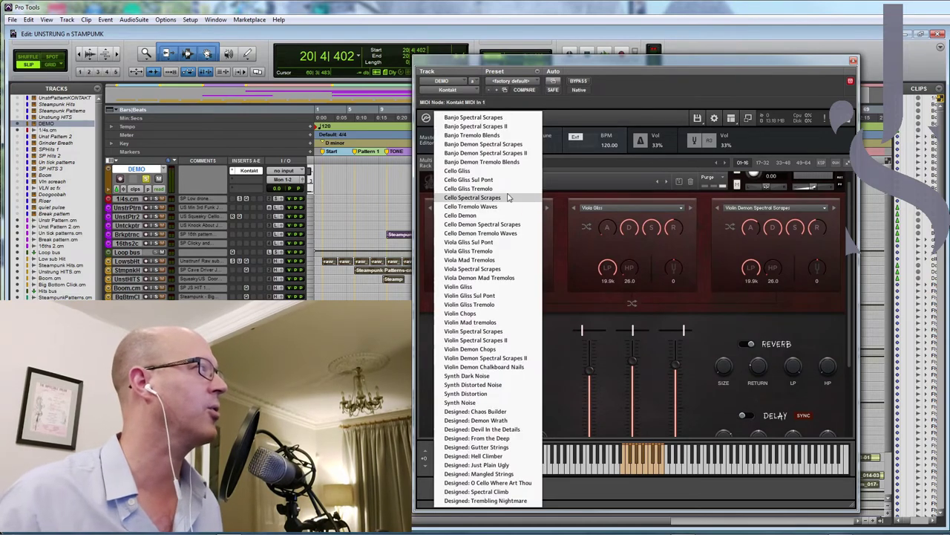
{"action": "left_click", "coordinate": [493, 116]}
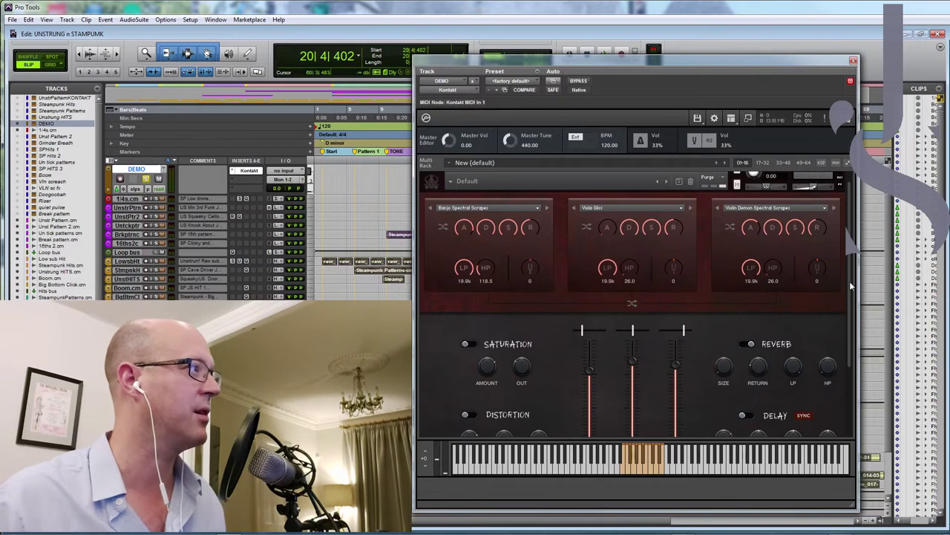
Randomize each of the three riser layers individually, then randomize all three together.
{"action": "scroll", "coordinate": [847, 341], "scroll_direction": "down", "scroll_amount": 3}
{"action": "scroll", "coordinate": [459, 239], "scroll_direction": "up", "scroll_amount": 3}
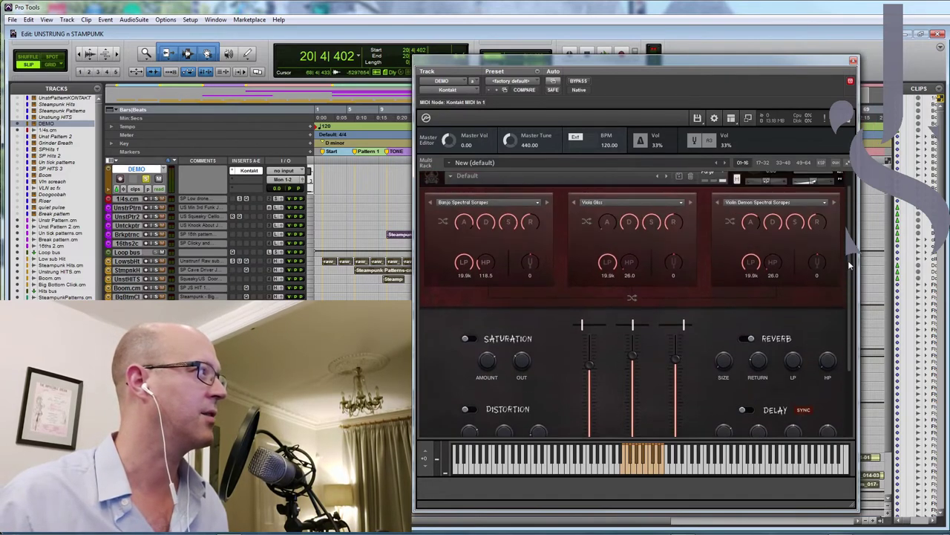
{"action": "left_click", "coordinate": [443, 220]}
{"action": "left_click", "coordinate": [588, 221]}
{"action": "left_click", "coordinate": [729, 222]}
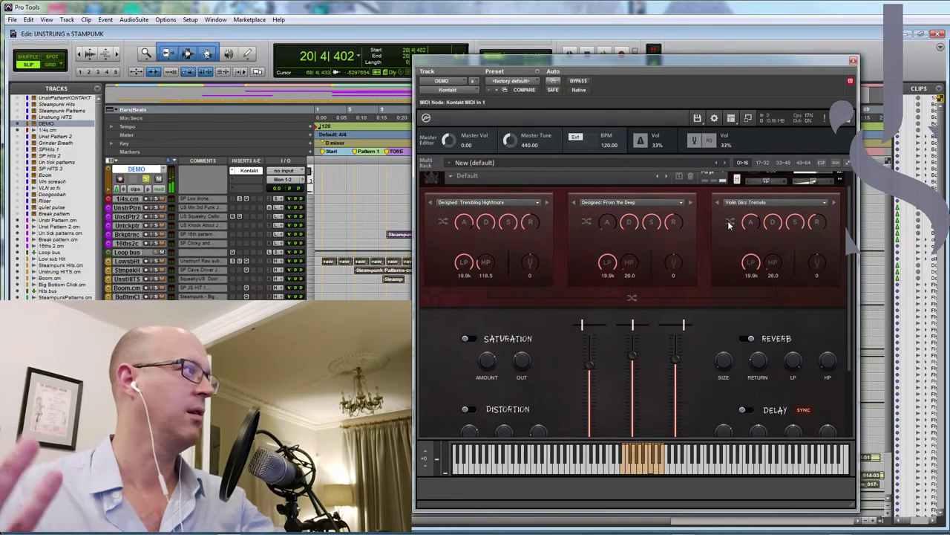
{"action": "left_click", "coordinate": [631, 298]}
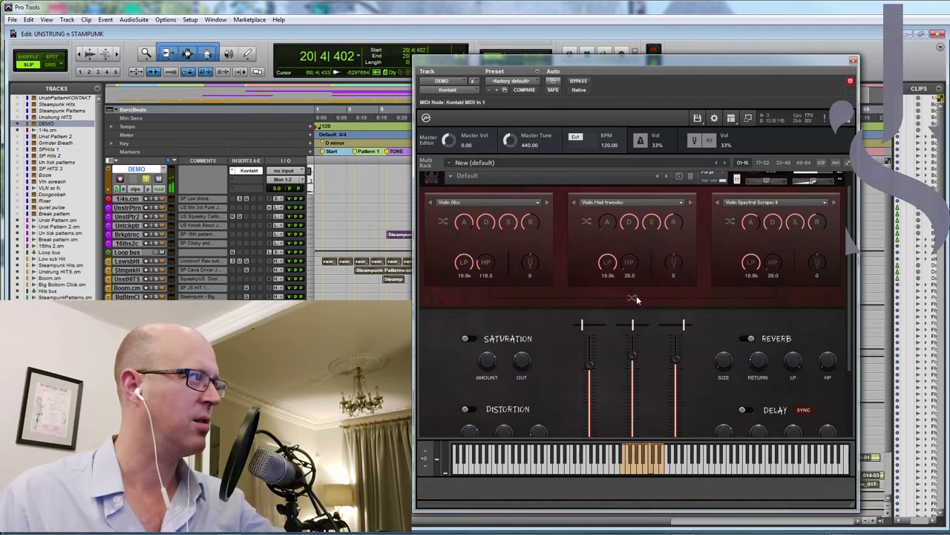
Set the first riser layer's sound to Synth Dark Noise and show the layer faders and mute controls.
{"action": "left_click", "coordinate": [527, 202]}
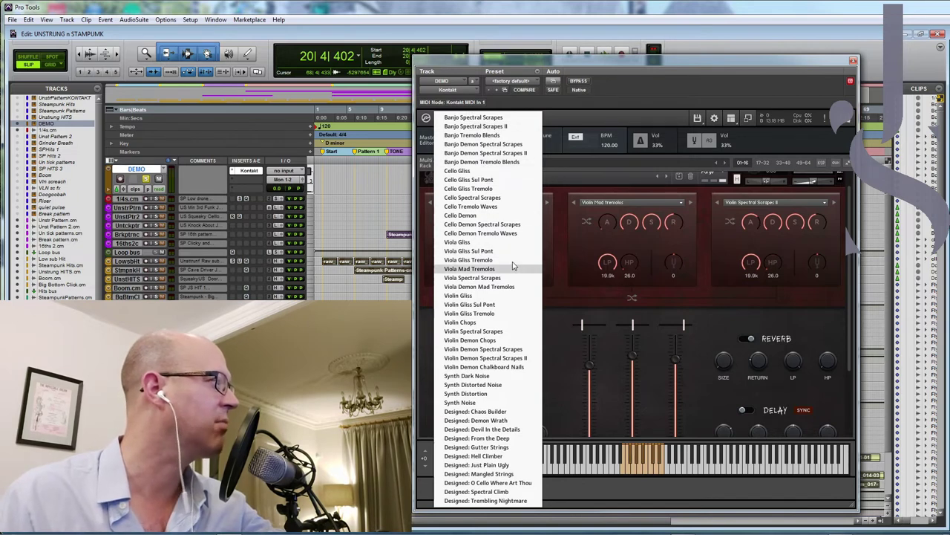
{"action": "left_click", "coordinate": [468, 376]}
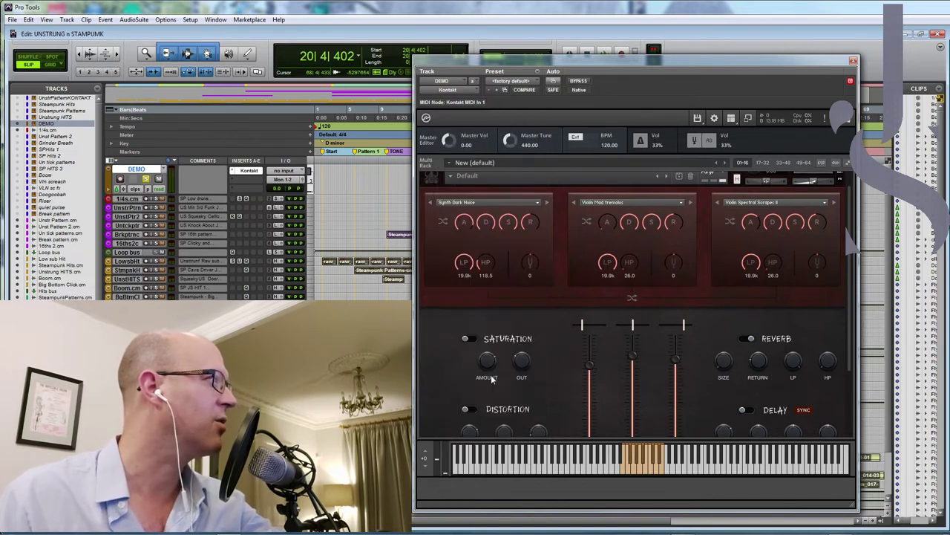
{"action": "left_click_drag", "start_coordinate": [849, 341], "coordinate": [851, 376]}
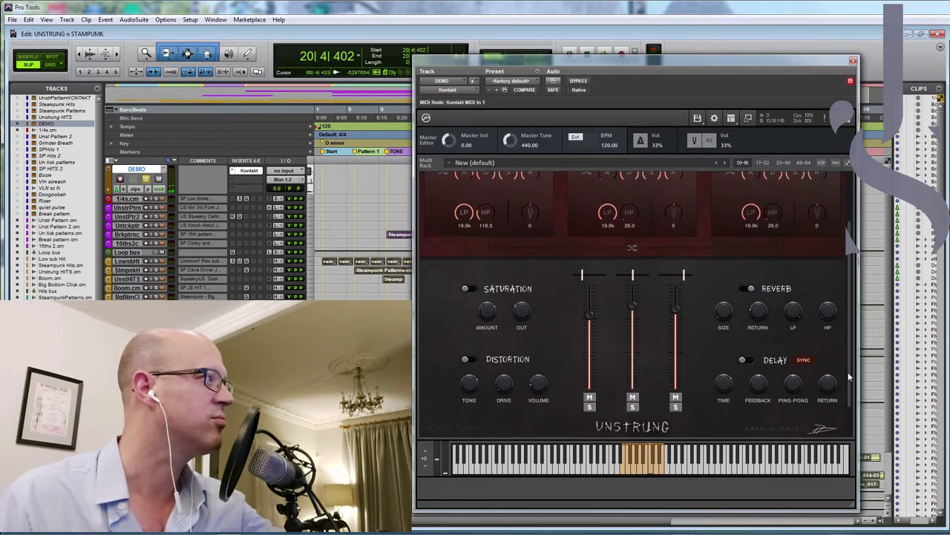
Solo the first riser layer and set its low-pass to 2.5k, high-pass to 28.5 and tuning to -19.
{"action": "left_click", "coordinate": [590, 407]}
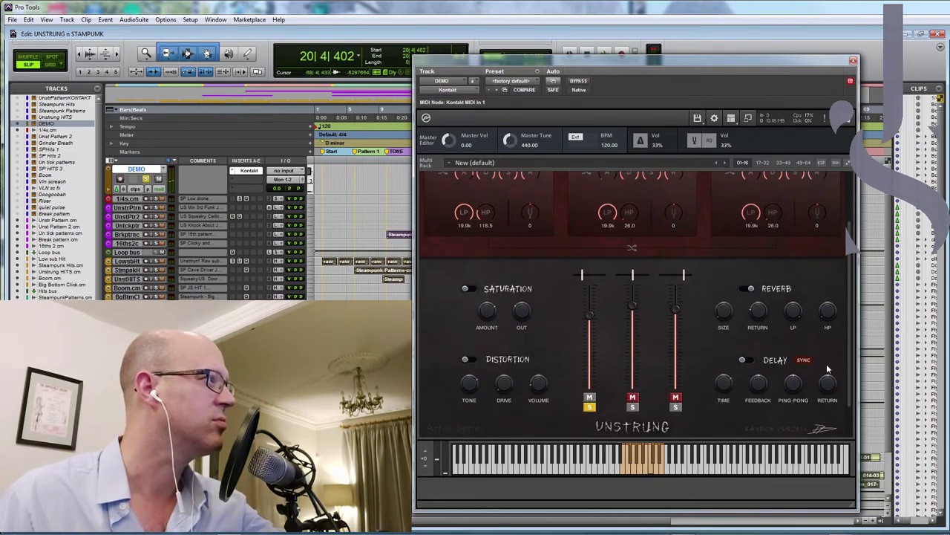
{"action": "scroll", "coordinate": [820, 327], "scroll_direction": "up", "scroll_amount": 2}
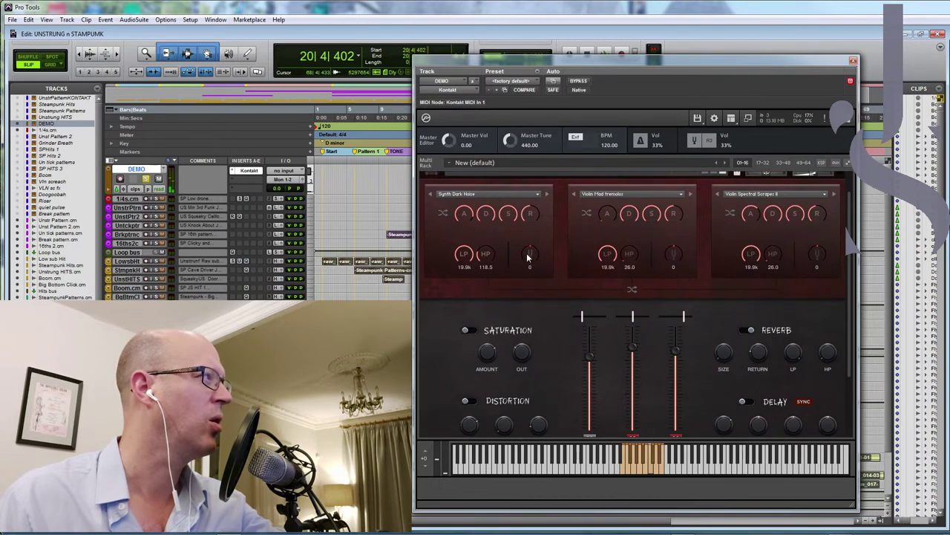
{"action": "left_click_drag", "start_coordinate": [484, 255], "coordinate": [488, 245]}
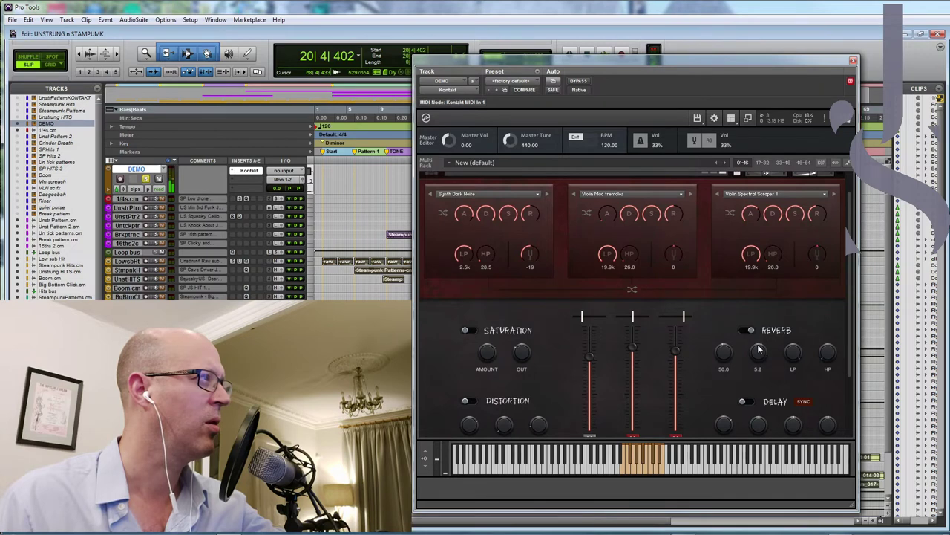
Turn on the saturation and distortion effects in Unstrung Risers and close the Kontakt window.
{"action": "scroll", "coordinate": [844, 339], "scroll_direction": "down", "scroll_amount": 1}
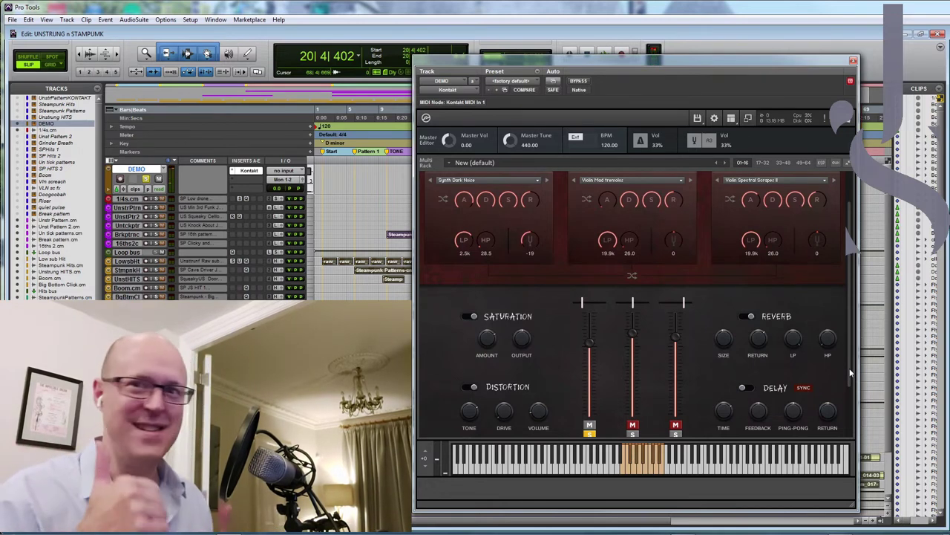
{"action": "scroll", "coordinate": [851, 374], "scroll_direction": "down", "scroll_amount": 1}
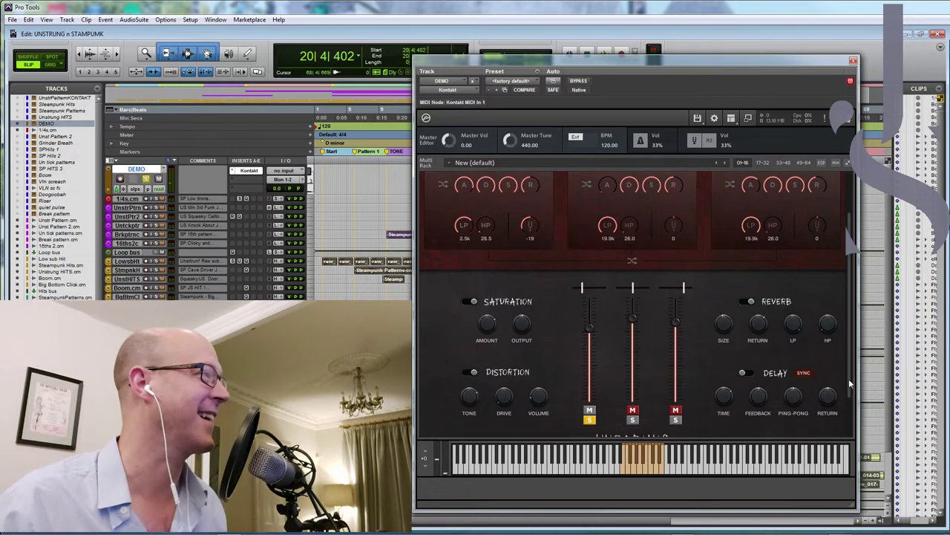
{"action": "scroll", "coordinate": [851, 359], "scroll_direction": "up", "scroll_amount": 3}
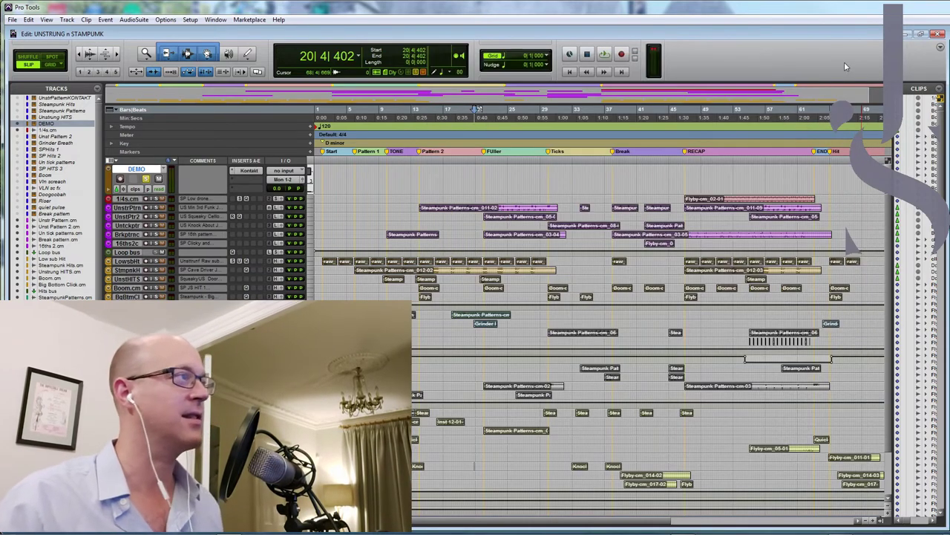
{"action": "left_click", "coordinate": [848, 61]}
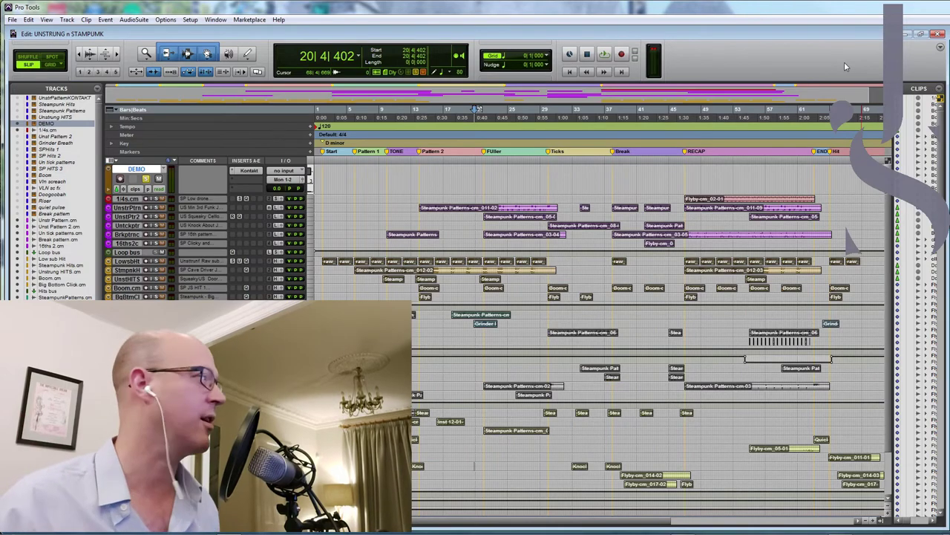
{"action": "right_click", "coordinate": [153, 171]}
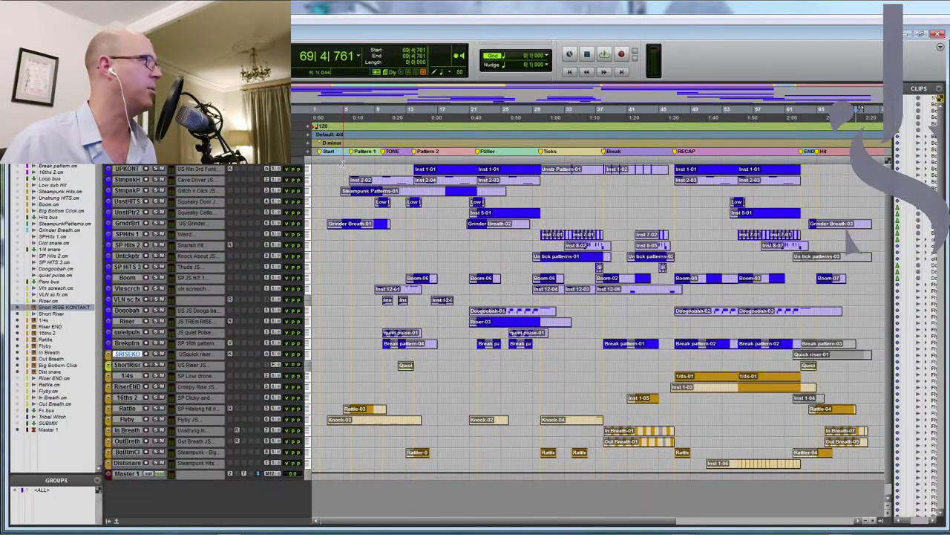
Solo the Grinder Breath, Rattle and Flyby tracks and play the arrangement from bar 4.
{"action": "left_click", "coordinate": [341, 163]}
{"action": "key", "text": "space"}
{"action": "key", "text": "space"}
{"action": "left_click", "coordinate": [155, 223]}
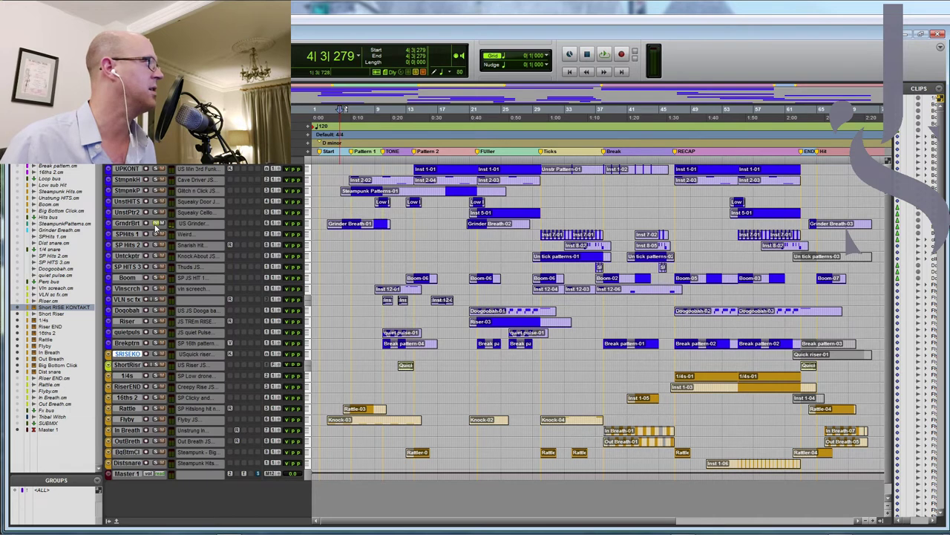
{"action": "left_click", "coordinate": [156, 420]}
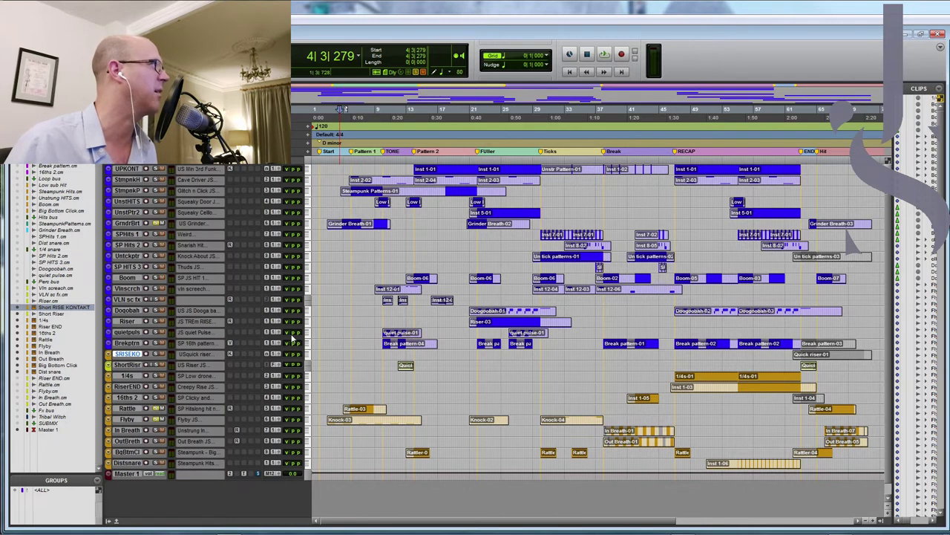
{"action": "key", "text": "space"}
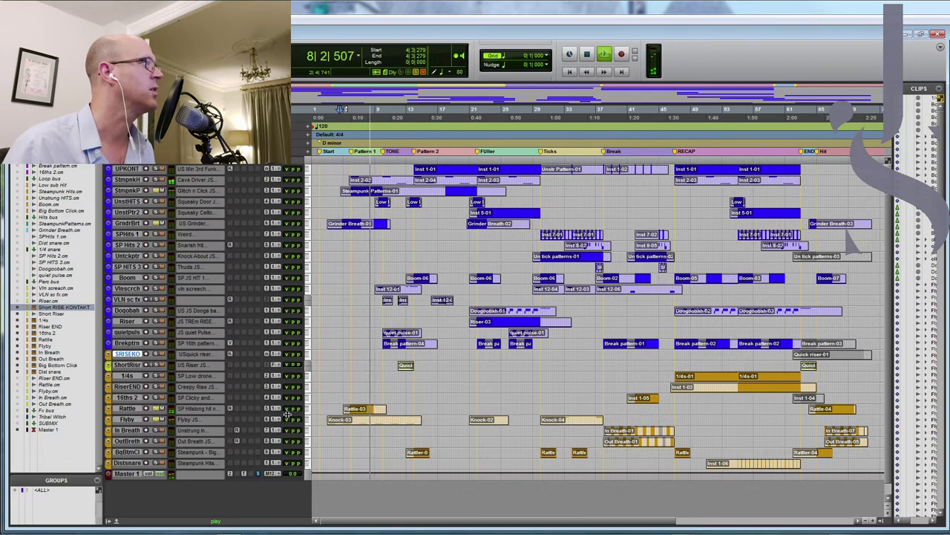
{"action": "key", "text": "space"}
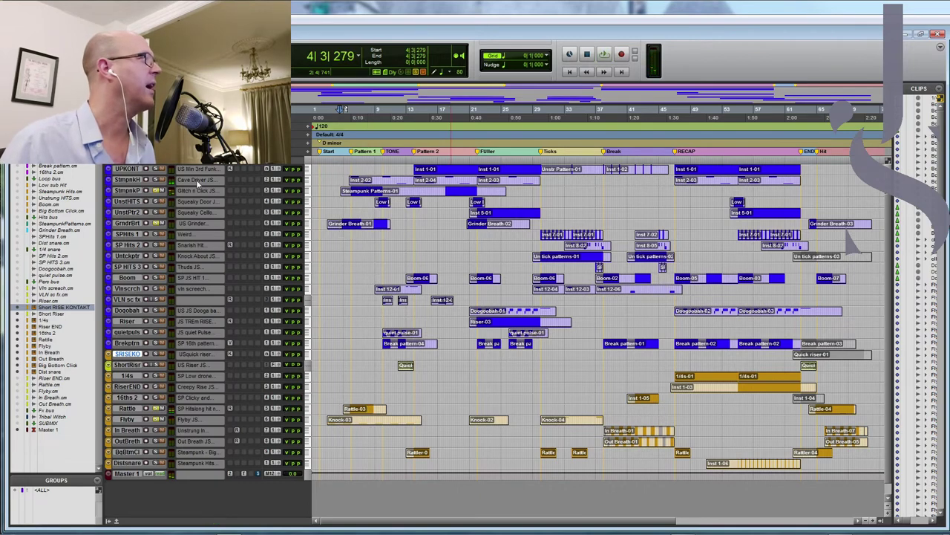
Enlarge the SteampnkPtrns and UnstrPKONTAKT tracks and select the timeline from Pattern 2 through the end of the FUller section.
{"action": "left_click_drag", "start_coordinate": [172, 196], "coordinate": [171, 250]}
{"action": "left_click_drag", "start_coordinate": [349, 162], "coordinate": [539, 162]}
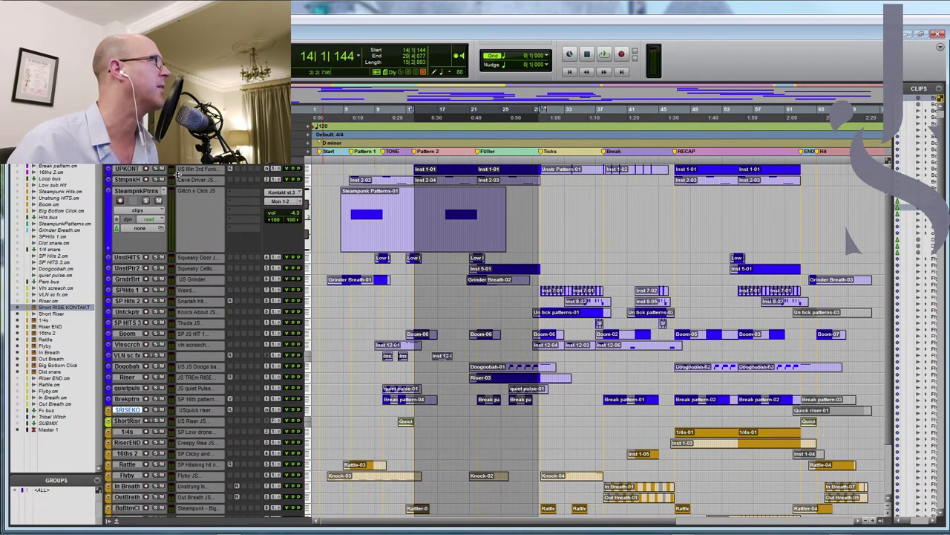
{"action": "left_click_drag", "start_coordinate": [178, 174], "coordinate": [178, 257]}
Open the Kontakt instrument on the UnstrPKONTAKT track and move its window aside to uncover the arrangement.
{"action": "left_click", "coordinate": [247, 170]}
{"action": "left_click_drag", "start_coordinate": [675, 69], "coordinate": [470, 67]}
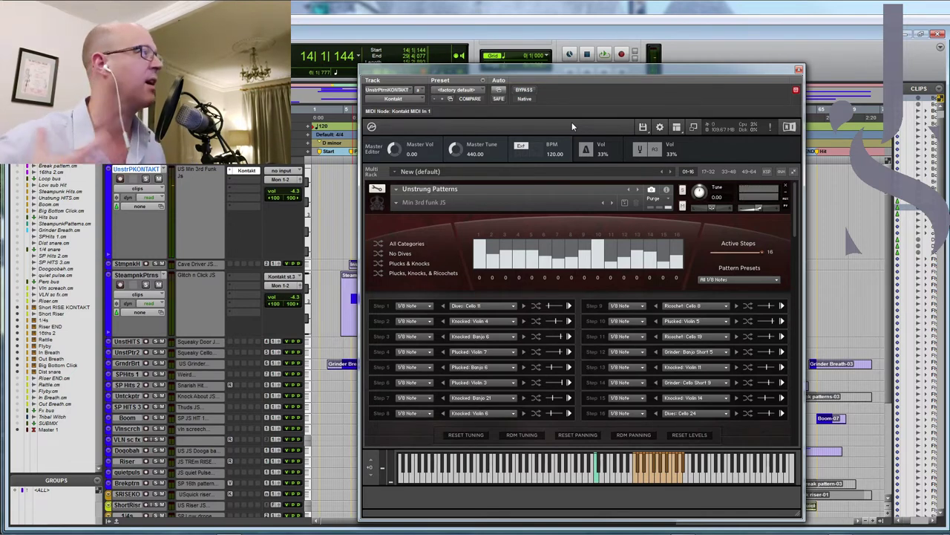
{"action": "left_click_drag", "start_coordinate": [569, 71], "coordinate": [949, 67]}
{"action": "left_click", "coordinate": [479, 273]}
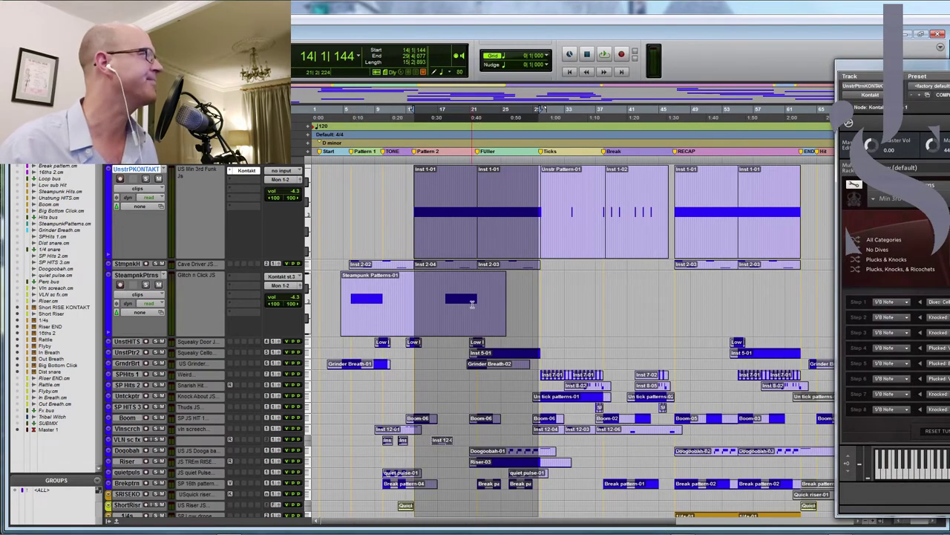
Enlarge the Steampunk Hits track and play the selection with UnstrPKONTAKT and Steampunk Hits soloed, adding SteampnkPtrns to the solo.
{"action": "left_click_drag", "start_coordinate": [148, 272], "coordinate": [150, 311]}
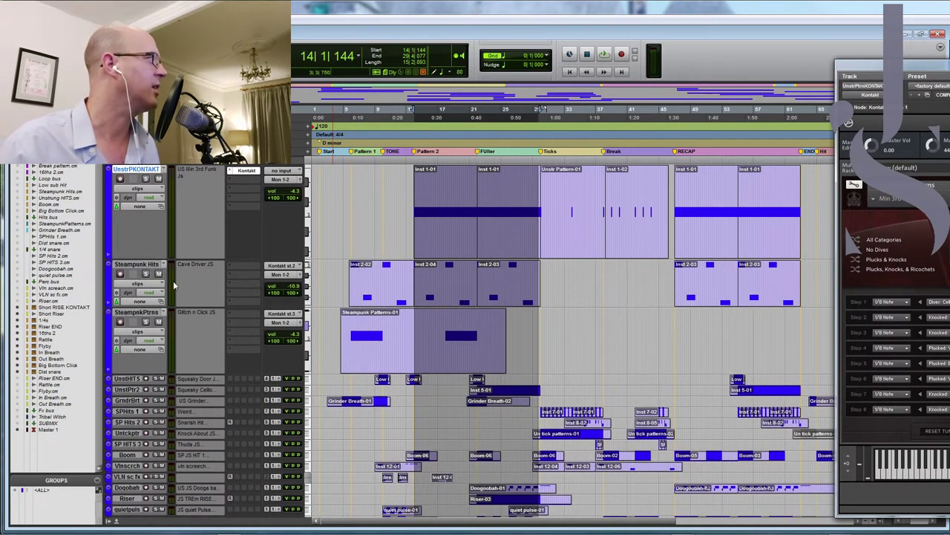
{"action": "left_click", "coordinate": [146, 274]}
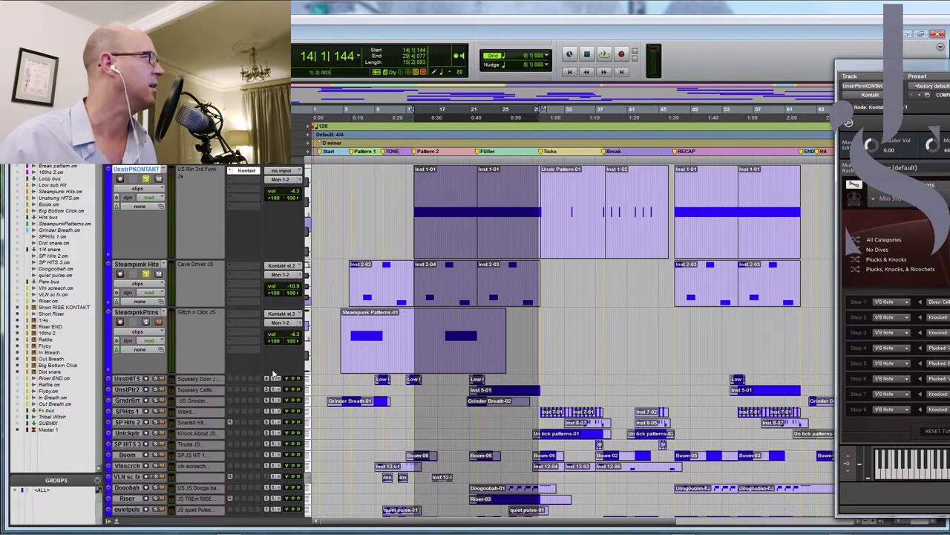
{"action": "key", "text": "space"}
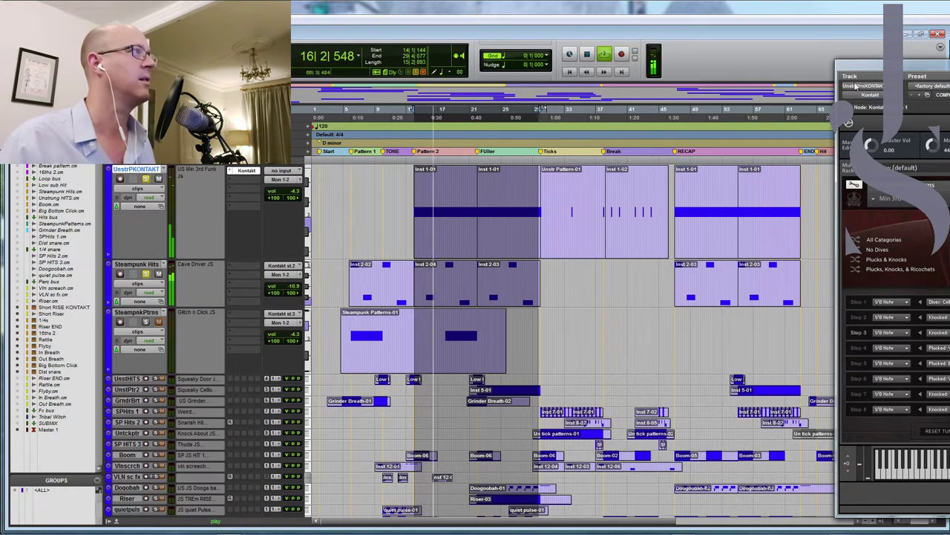
{"action": "left_click_drag", "start_coordinate": [872, 66], "coordinate": [787, 67]}
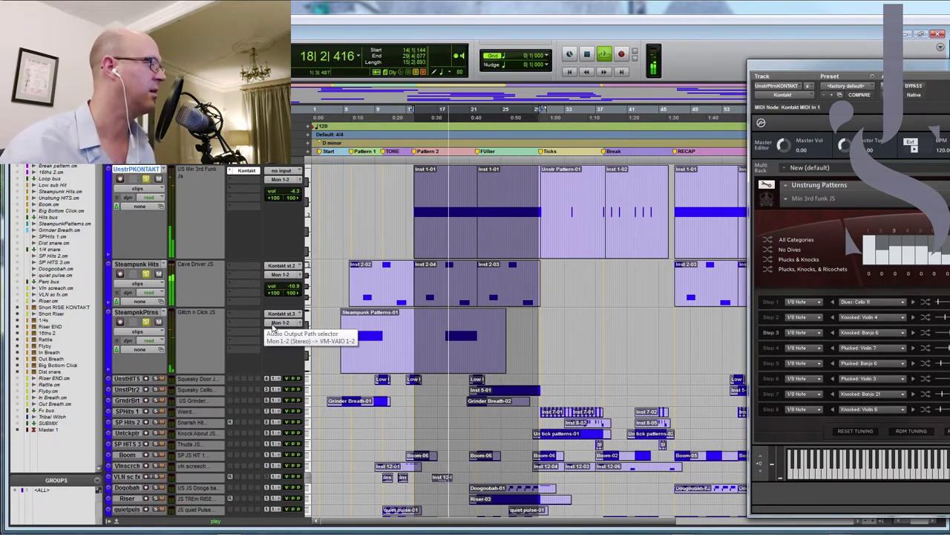
{"action": "scroll", "coordinate": [241, 394], "scroll_direction": "down", "scroll_amount": 3}
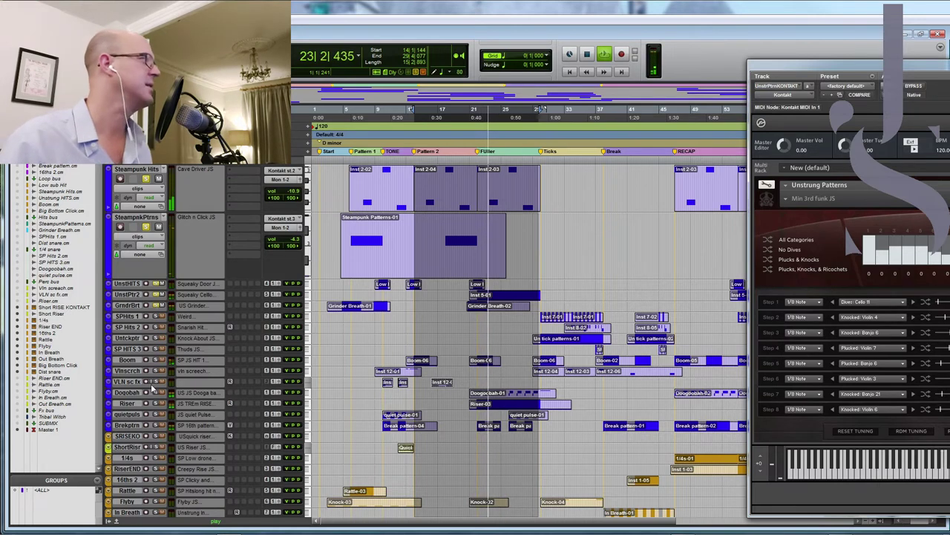
{"action": "key", "text": "space"}
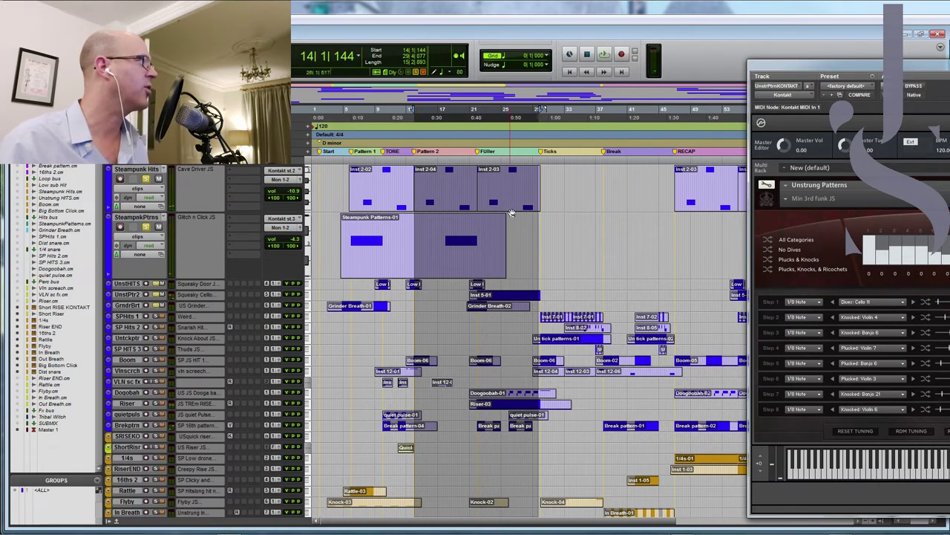
Select the FUller section of the timeline and enlarge the Doogoobah track to show its notes.
{"action": "left_click_drag", "start_coordinate": [476, 163], "coordinate": [539, 166]}
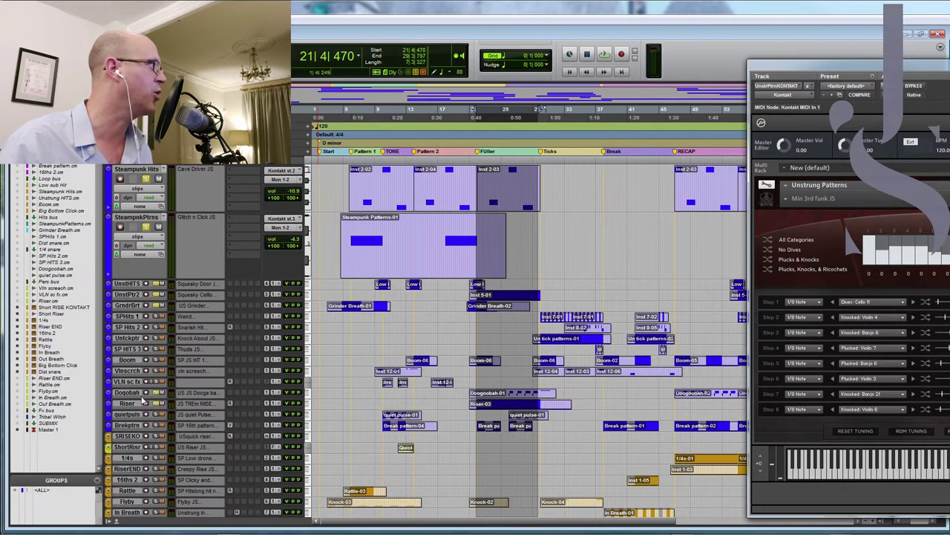
{"action": "left_click_drag", "start_coordinate": [142, 398], "coordinate": [144, 431]}
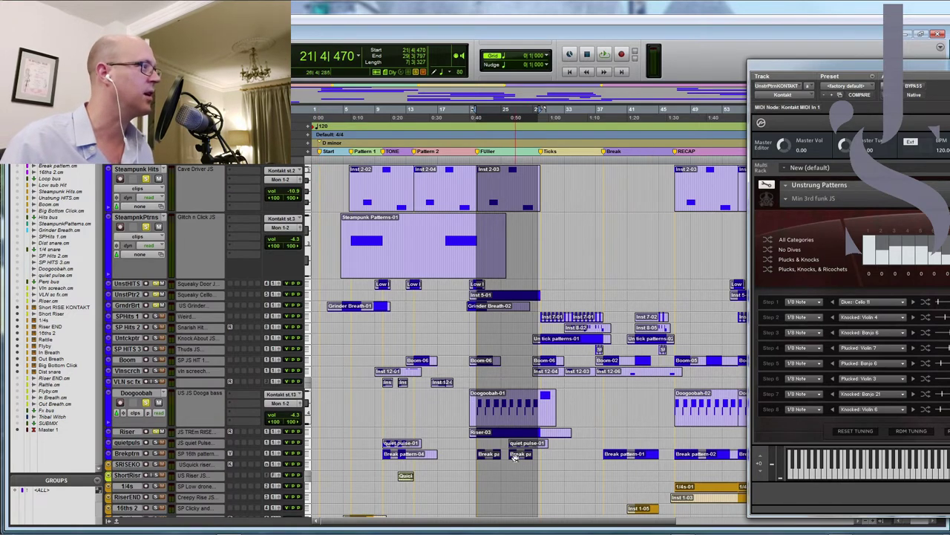
{"action": "left_click_drag", "start_coordinate": [246, 429], "coordinate": [258, 446]}
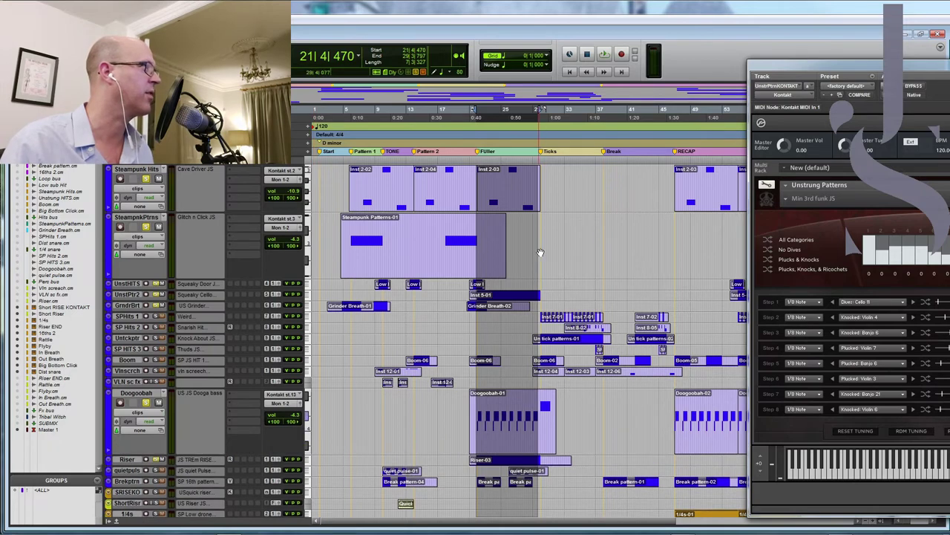
{"action": "scroll", "coordinate": [157, 440], "scroll_direction": "down", "scroll_amount": 5}
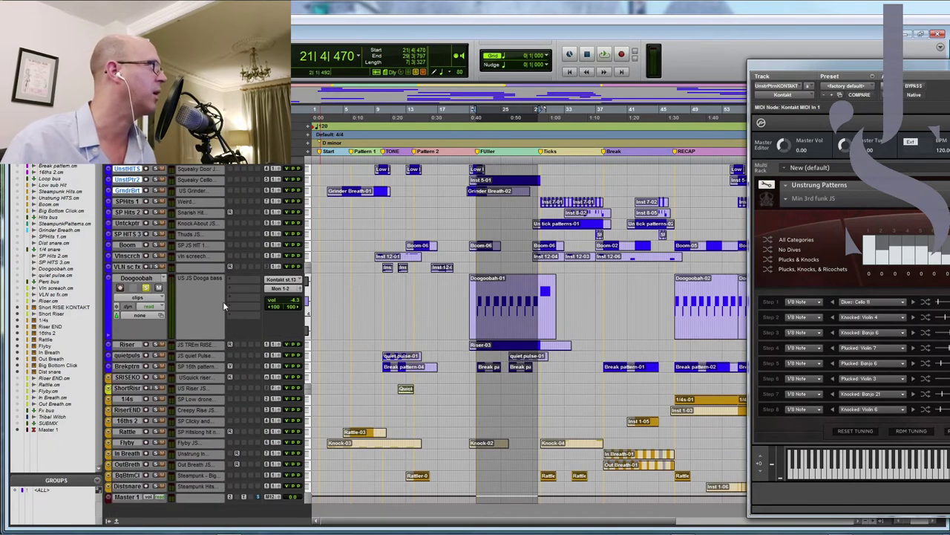
Play the soloed Doogoobah bass across the FUller section, then stop playback.
{"action": "key", "text": "space"}
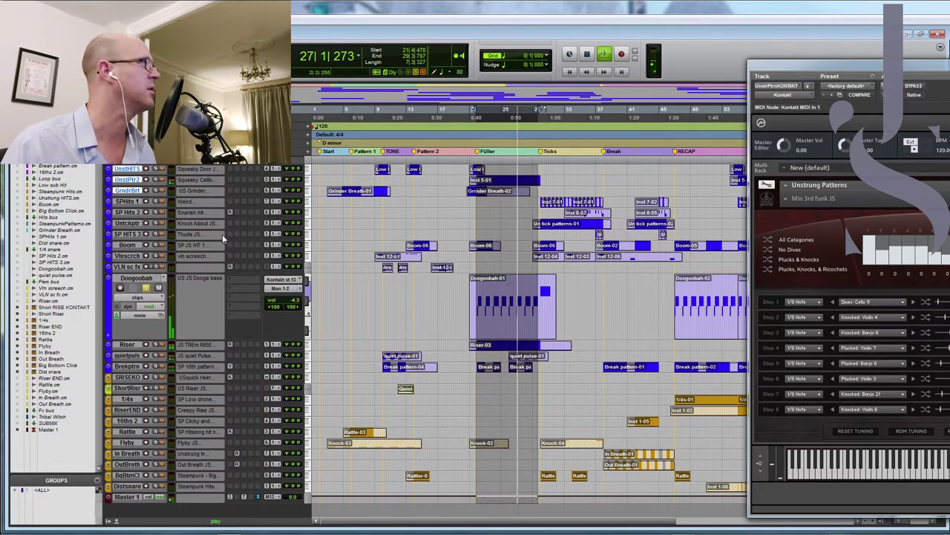
{"action": "scroll", "coordinate": [226, 281], "scroll_direction": "up", "scroll_amount": 5}
{"action": "key", "text": "space"}
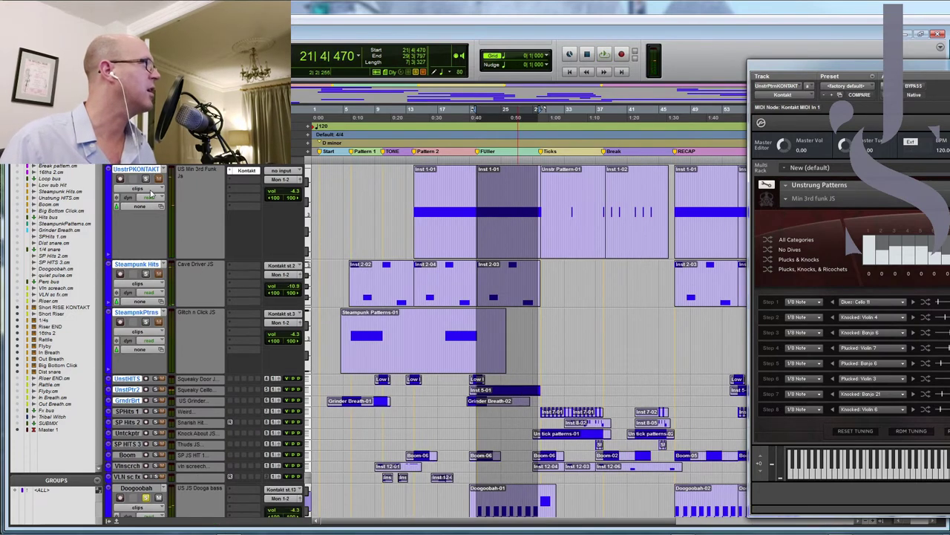
Add the UnstrPKONTAKT, Steampunk Hits and SteampnkPtrns tracks to the solo and play the FUller section.
{"action": "left_click", "coordinate": [145, 274]}
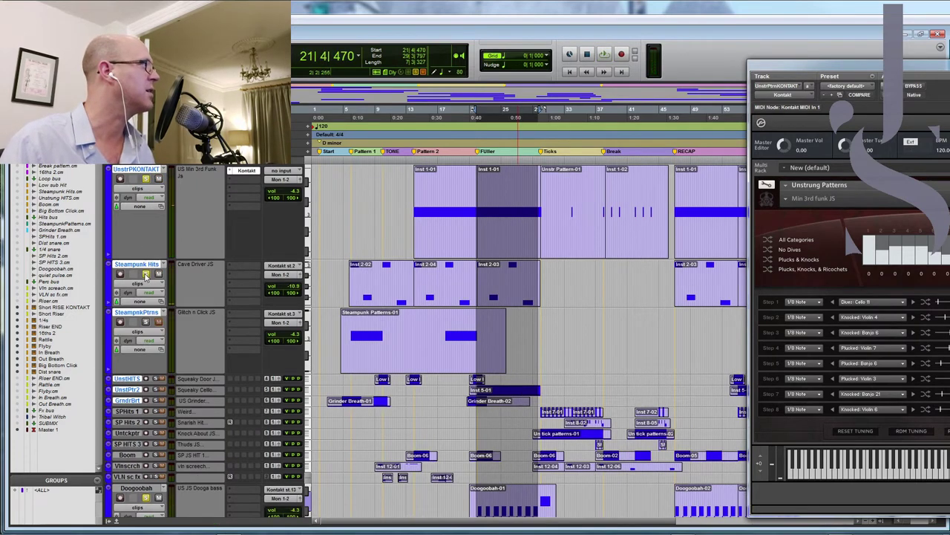
{"action": "left_click", "coordinate": [146, 321]}
{"action": "key", "text": "space"}
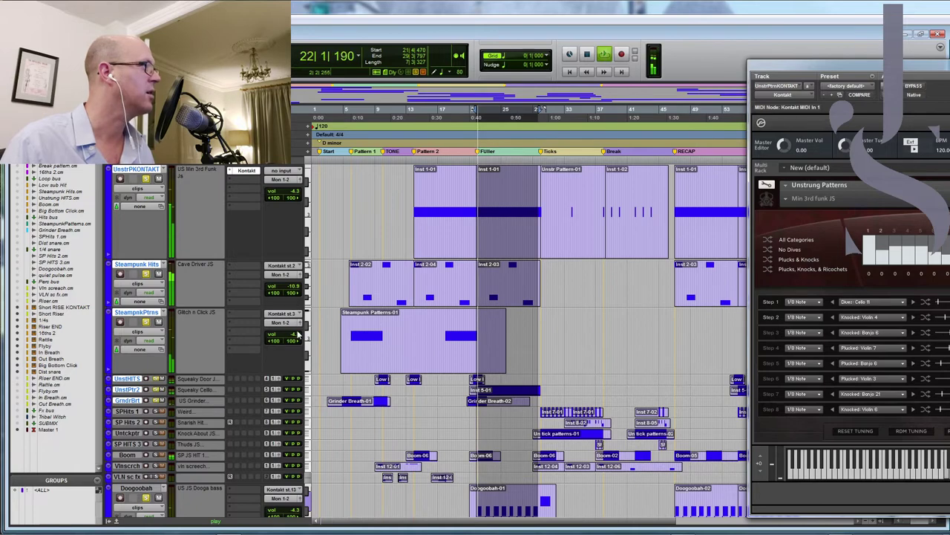
{"action": "scroll", "coordinate": [387, 352], "scroll_direction": "down", "scroll_amount": 5}
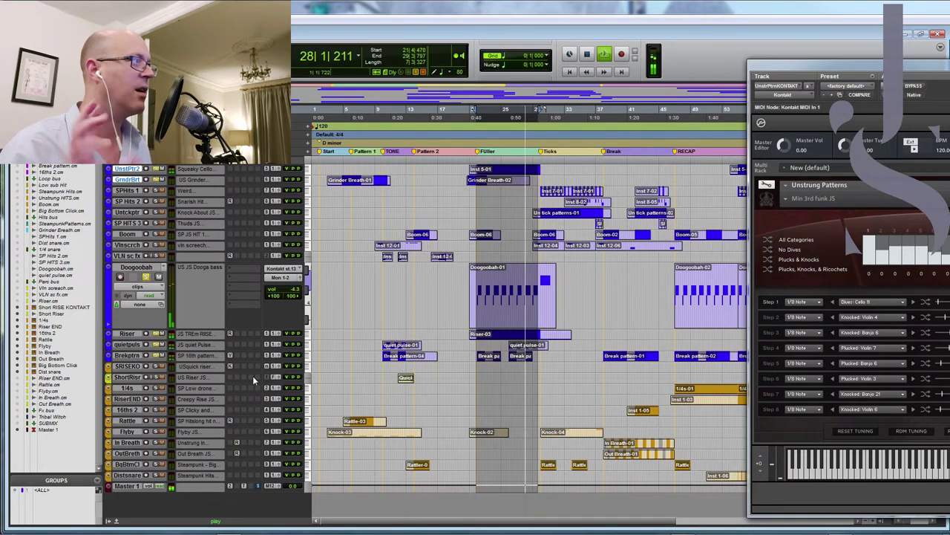
{"action": "scroll", "coordinate": [440, 341], "scroll_direction": "down", "scroll_amount": 1}
{"action": "scroll", "coordinate": [440, 341], "scroll_direction": "up", "scroll_amount": 5}
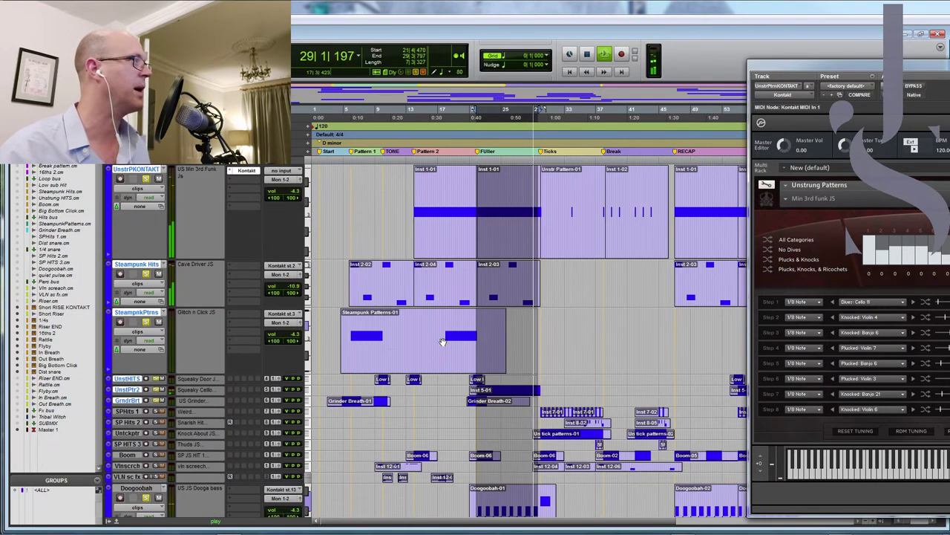
{"action": "key", "text": "space"}
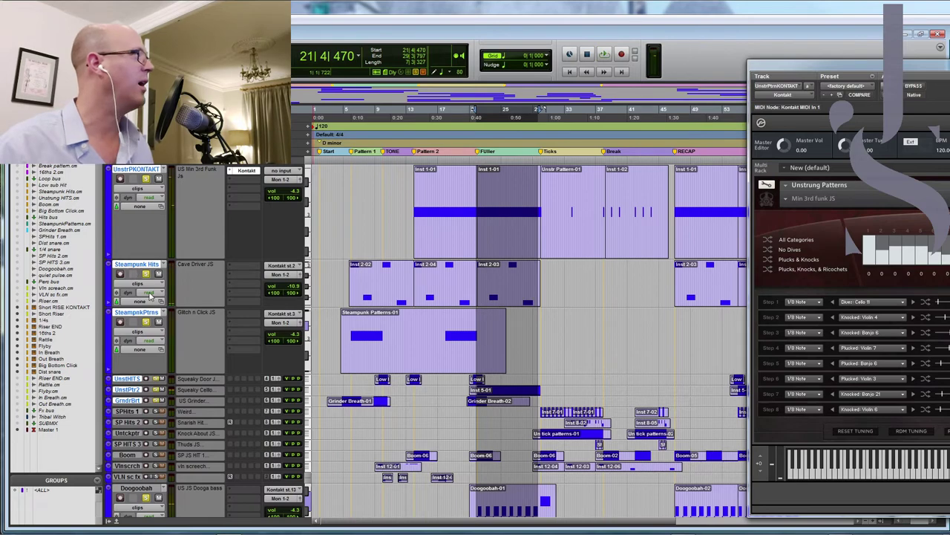
Clear the track solos, close the Kontakt window and zoom the timeline out to fit the whole arrangement.
{"action": "scroll", "coordinate": [148, 390], "scroll_direction": "down", "scroll_amount": 5}
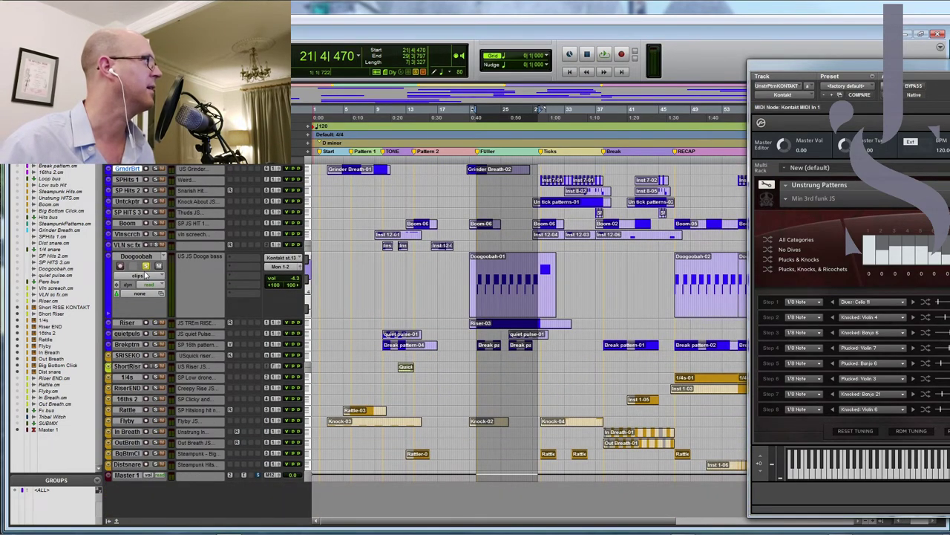
{"action": "scroll", "coordinate": [470, 345], "scroll_direction": "up", "scroll_amount": 5}
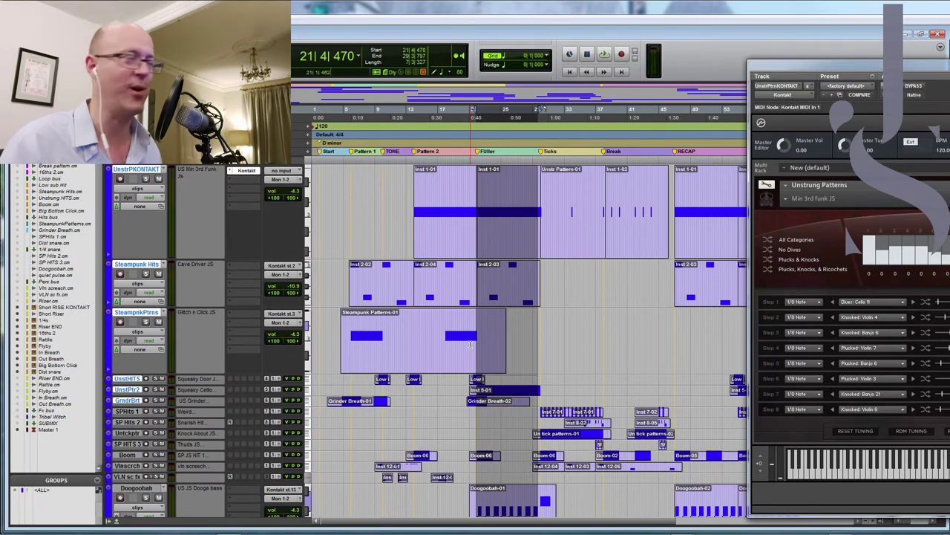
{"action": "key", "text": "ctrl+bracketleft"}
{"action": "key", "text": "ctrl+alt+w"}
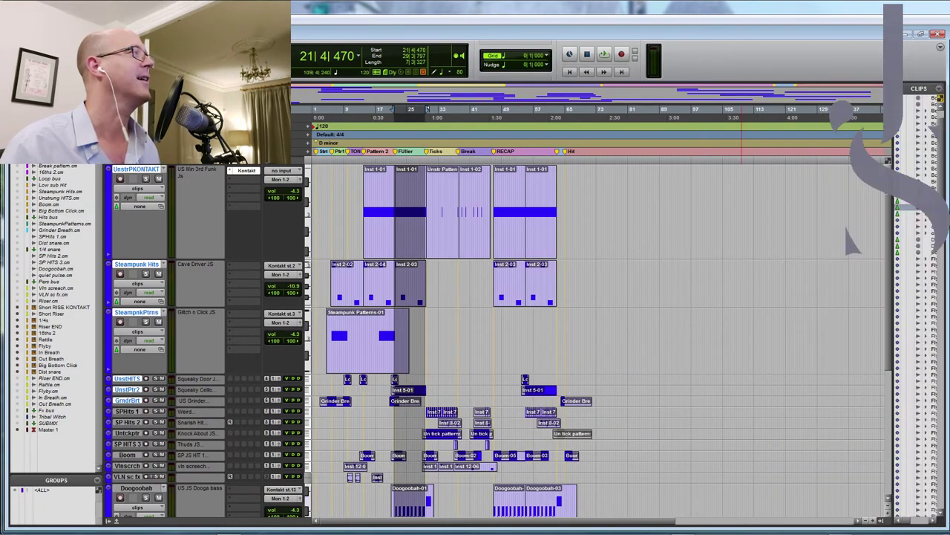
Select the whole arrangement from bar 1 and zoom the timeline in so it fills the edit window.
{"action": "left_click", "coordinate": [595, 161]}
{"action": "key", "text": "ctrl+a"}
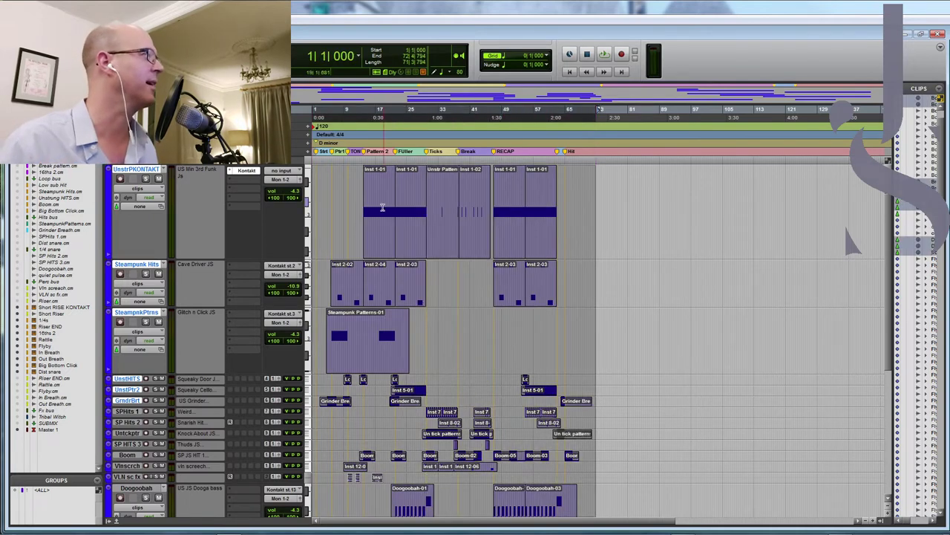
{"action": "key", "text": "ctrl+bracketright"}
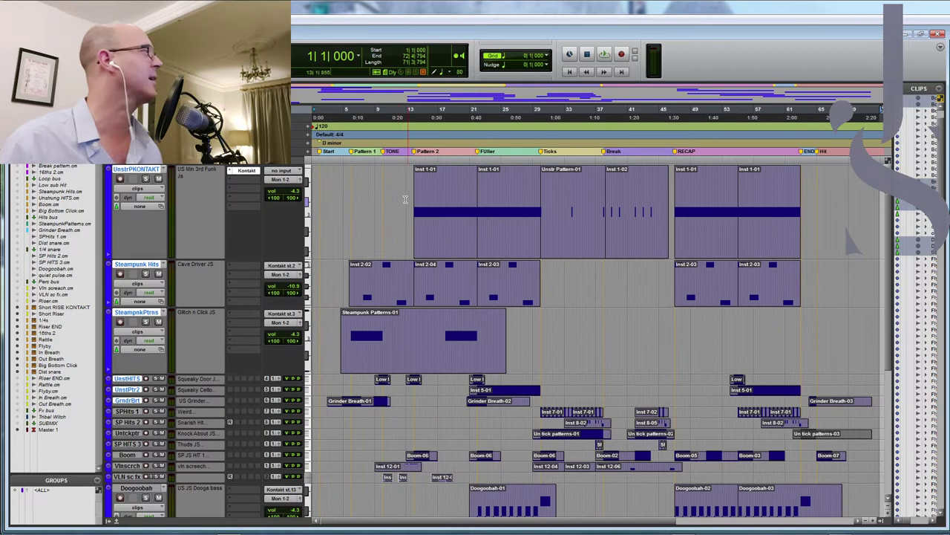
{"action": "scroll", "coordinate": [531, 325], "scroll_direction": "up", "scroll_amount": 5}
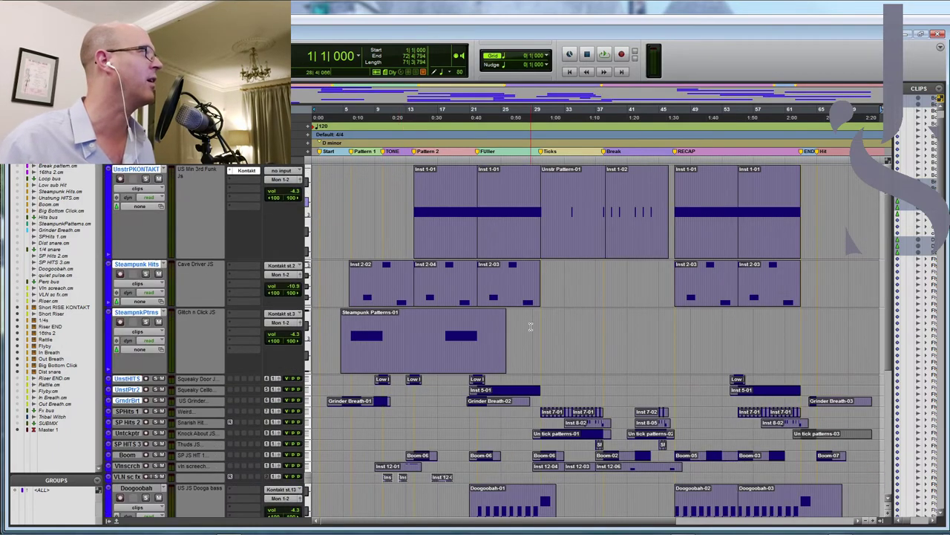
Select the Ticks section of the timeline and play it while looking through its tracks, then stop playback.
{"action": "left_click_drag", "start_coordinate": [542, 159], "coordinate": [604, 159]}
{"action": "key", "text": "space"}
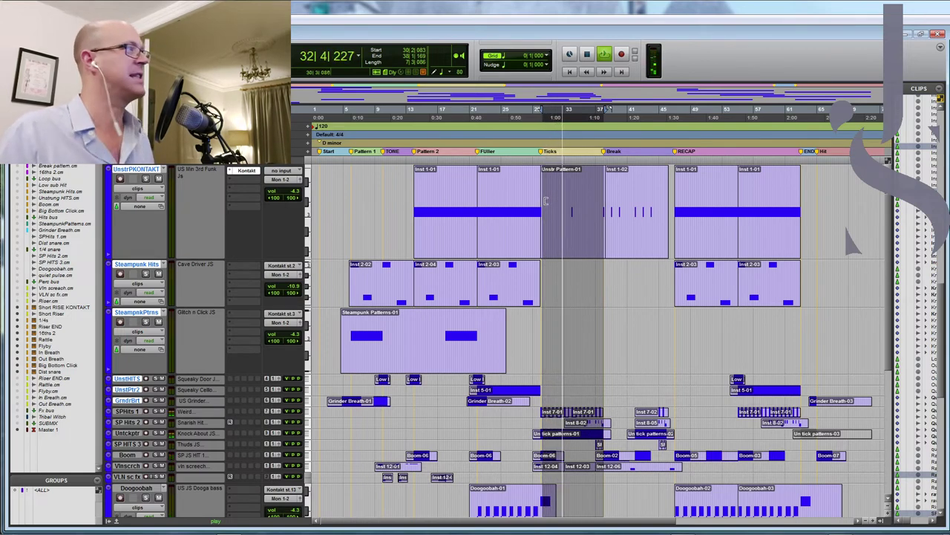
{"action": "scroll", "coordinate": [545, 200], "scroll_direction": "down", "scroll_amount": 5}
{"action": "scroll", "coordinate": [688, 223], "scroll_direction": "up", "scroll_amount": 5}
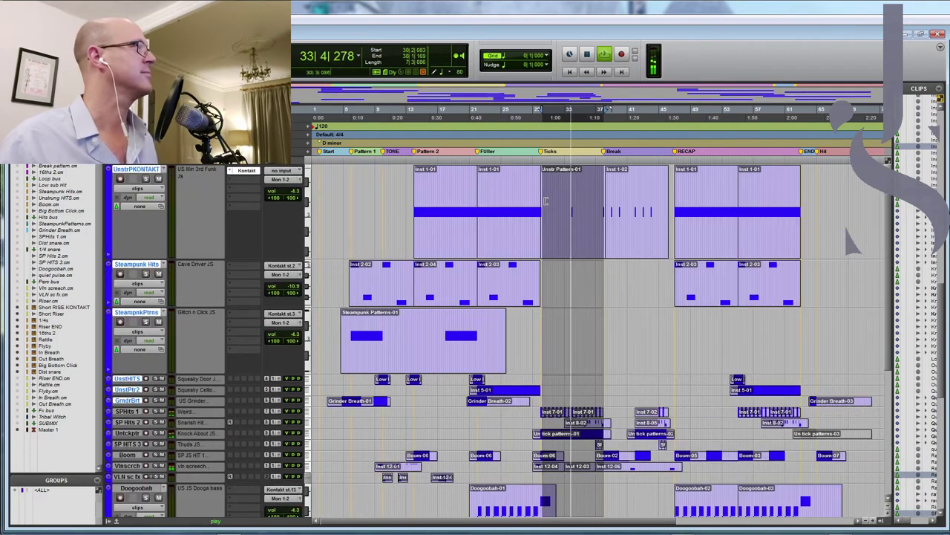
{"action": "scroll", "coordinate": [689, 223], "scroll_direction": "down", "scroll_amount": 5}
{"action": "key", "text": "space"}
{"action": "scroll", "coordinate": [616, 327], "scroll_direction": "up", "scroll_amount": 5}
{"action": "scroll", "coordinate": [616, 327], "scroll_direction": "down", "scroll_amount": 5}
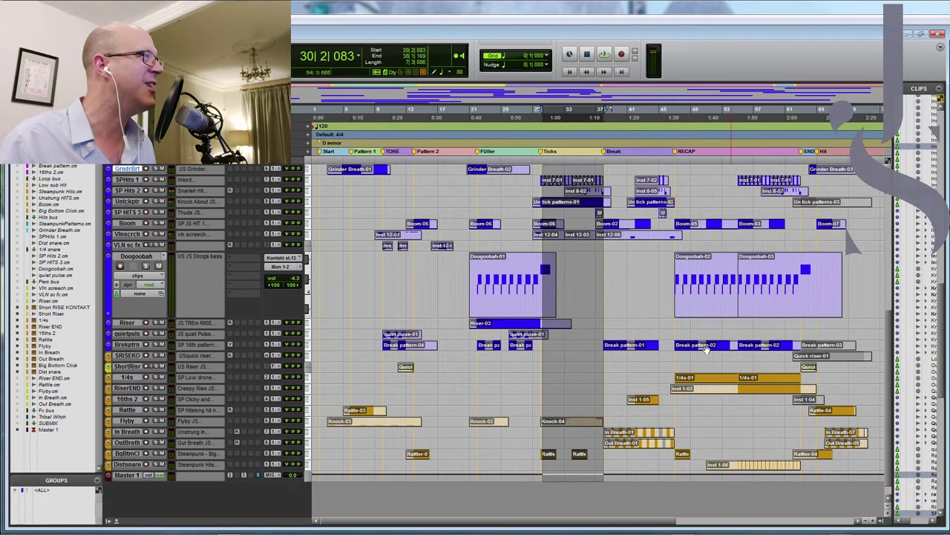
Select the Break section of the timeline and play it while looking through its tracks, then stop playback.
{"action": "scroll", "coordinate": [639, 332], "scroll_direction": "up", "scroll_amount": 2}
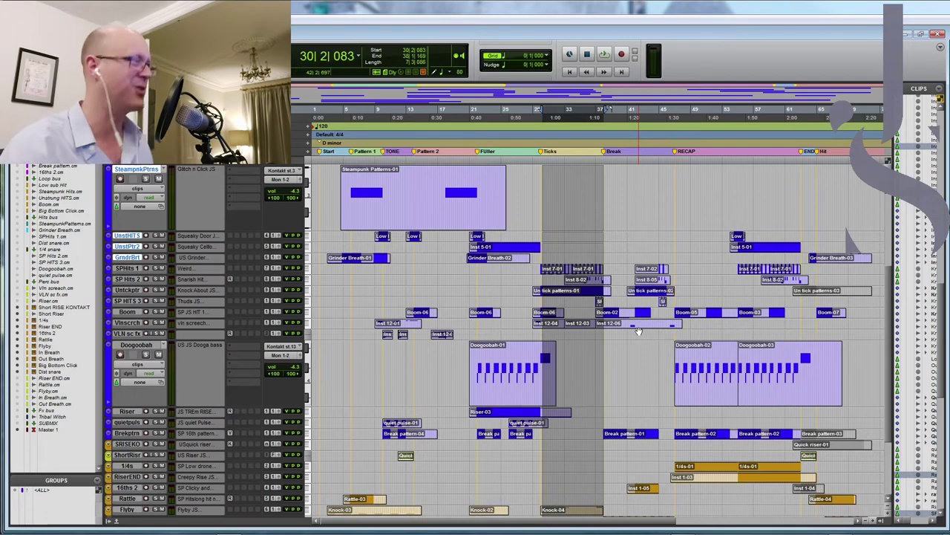
{"action": "scroll", "coordinate": [609, 354], "scroll_direction": "up", "scroll_amount": 3}
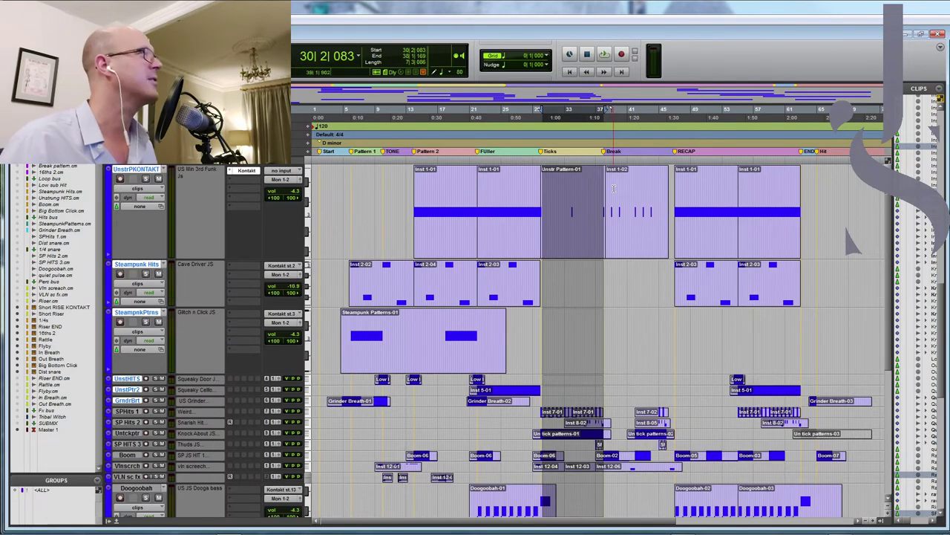
{"action": "left_click_drag", "start_coordinate": [603, 158], "coordinate": [673, 164]}
{"action": "key", "text": "space"}
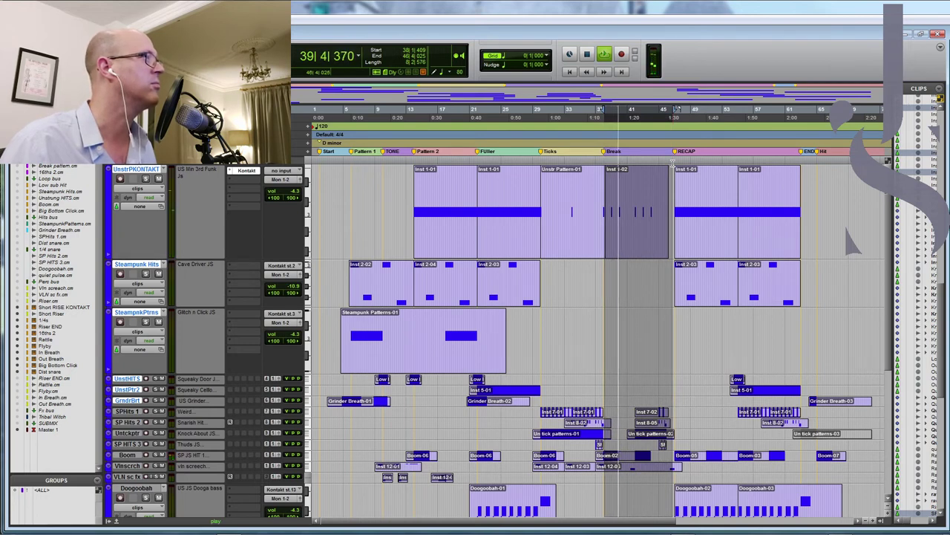
{"action": "scroll", "coordinate": [776, 331], "scroll_direction": "down", "scroll_amount": 5}
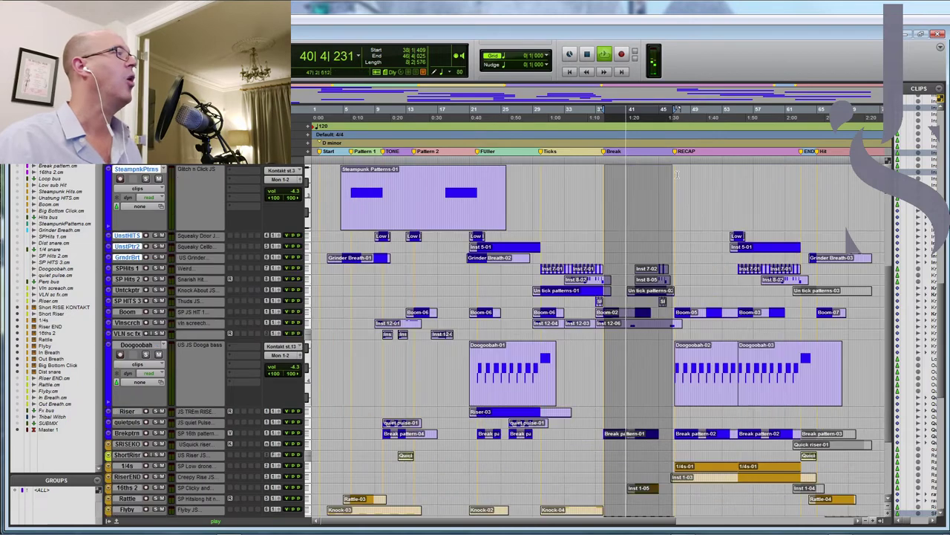
{"action": "scroll", "coordinate": [776, 330], "scroll_direction": "down", "scroll_amount": 3}
{"action": "key", "text": "space"}
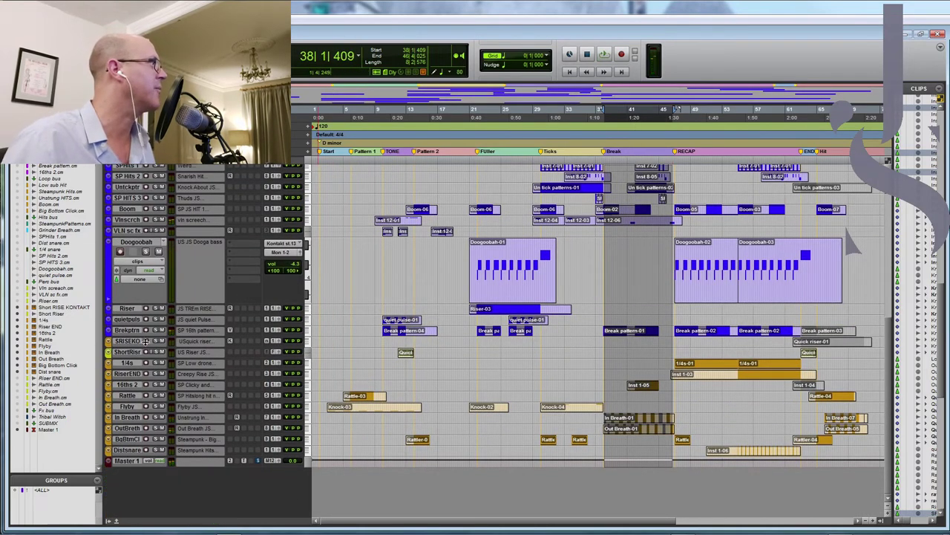
Enlarge the Break pattern, In Breath and Out Breath tracks to show their notes.
{"action": "left_click_drag", "start_coordinate": [145, 335], "coordinate": [145, 355]}
{"action": "left_click_drag", "start_coordinate": [144, 441], "coordinate": [136, 508]}
{"action": "scroll", "coordinate": [504, 485], "scroll_direction": "down", "scroll_amount": 2}
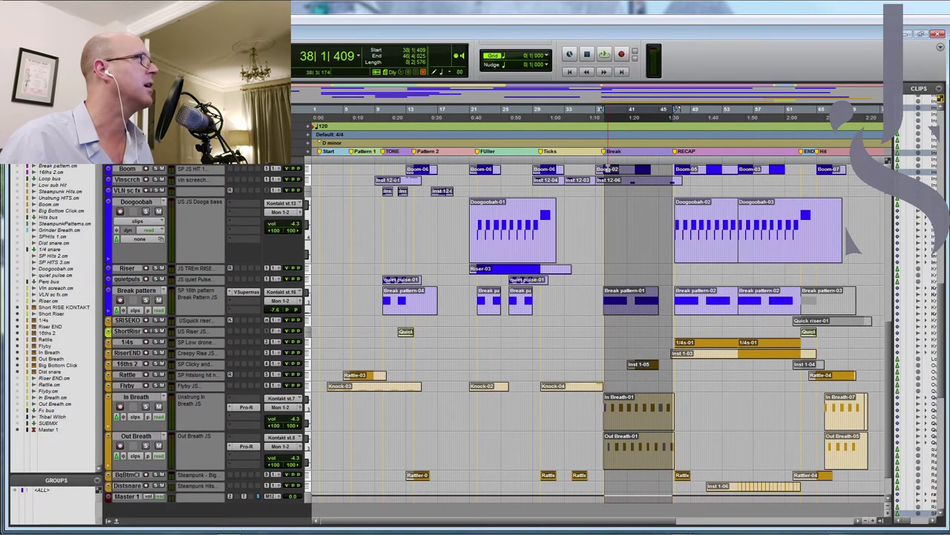
Zoom in on the start of the Break section, and solo and select the In Breath and Out Breath tracks.
{"action": "left_click", "coordinate": [606, 164]}
{"action": "key", "text": "ctrl+bracketright"}
{"action": "key", "text": "ctrl+bracketright"}
{"action": "key", "text": "ctrl+bracketright"}
{"action": "left_click", "coordinate": [145, 406]}
{"action": "left_click", "coordinate": [146, 445]}
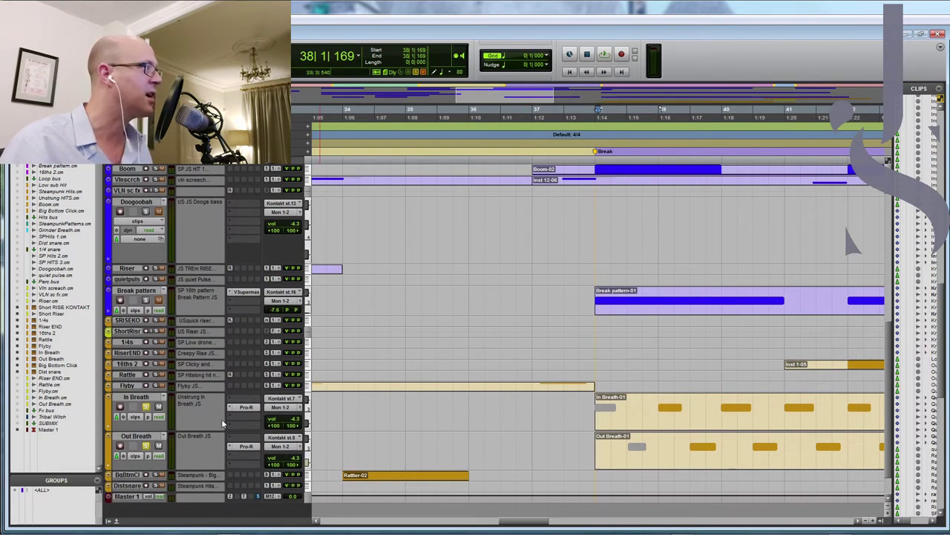
{"action": "left_click", "coordinate": [147, 399]}
{"action": "left_click", "coordinate": [138, 436], "text": "shift"}
Play the soloed breath tracks through the Break section and raise the Out Breath volume to 0.0 dB, then stop playback.
{"action": "key", "text": "space"}
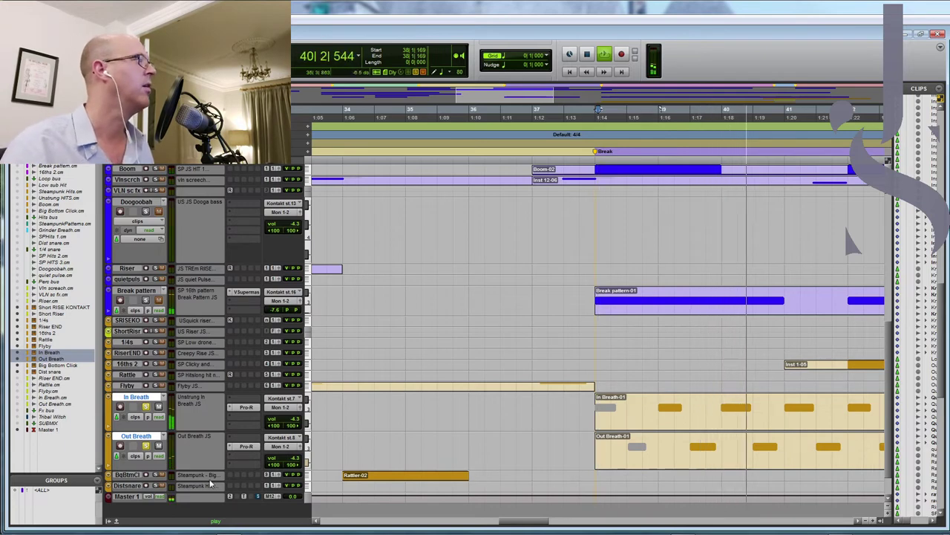
{"action": "left_click", "coordinate": [288, 460]}
{"action": "left_click_drag", "start_coordinate": [288, 459], "coordinate": [289, 456]}
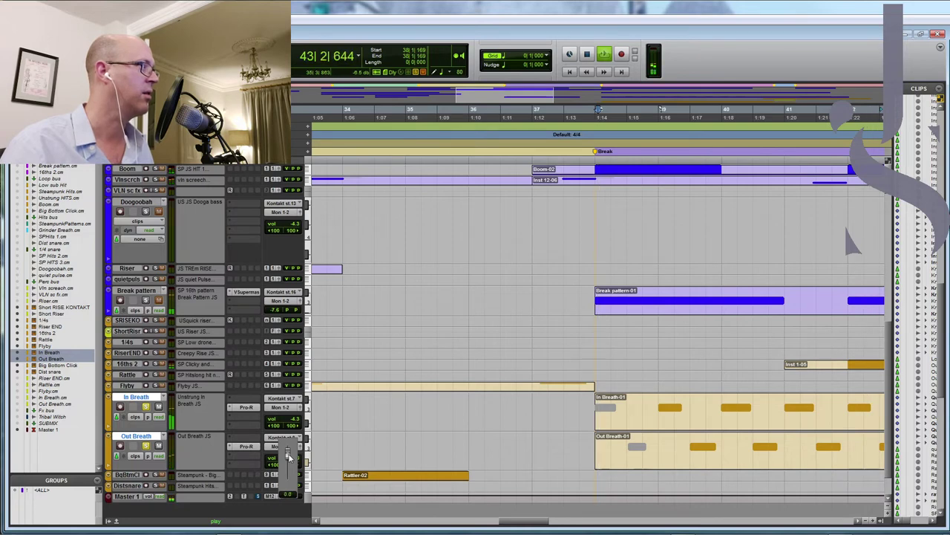
{"action": "left_click_drag", "start_coordinate": [289, 457], "coordinate": [288, 457]}
{"action": "left_click_drag", "start_coordinate": [514, 522], "coordinate": [552, 526]}
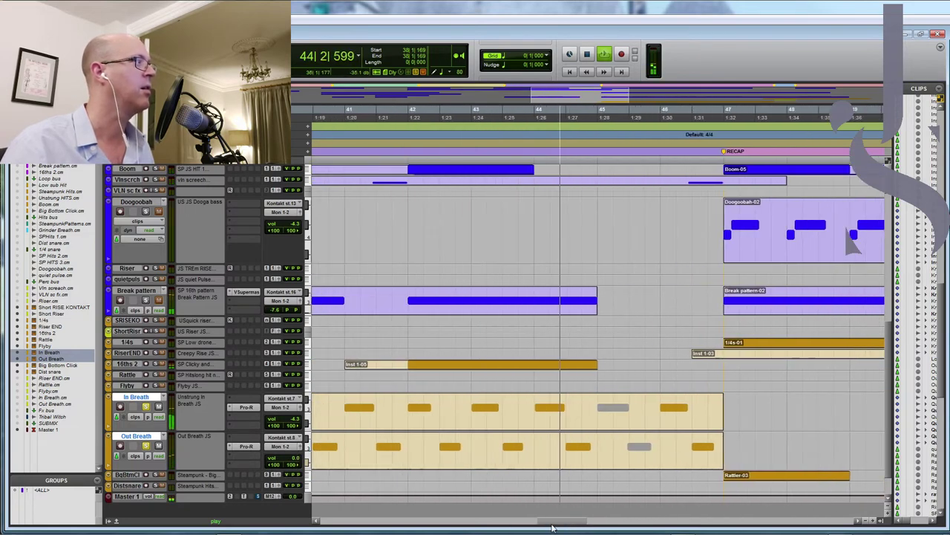
{"action": "key", "text": "space"}
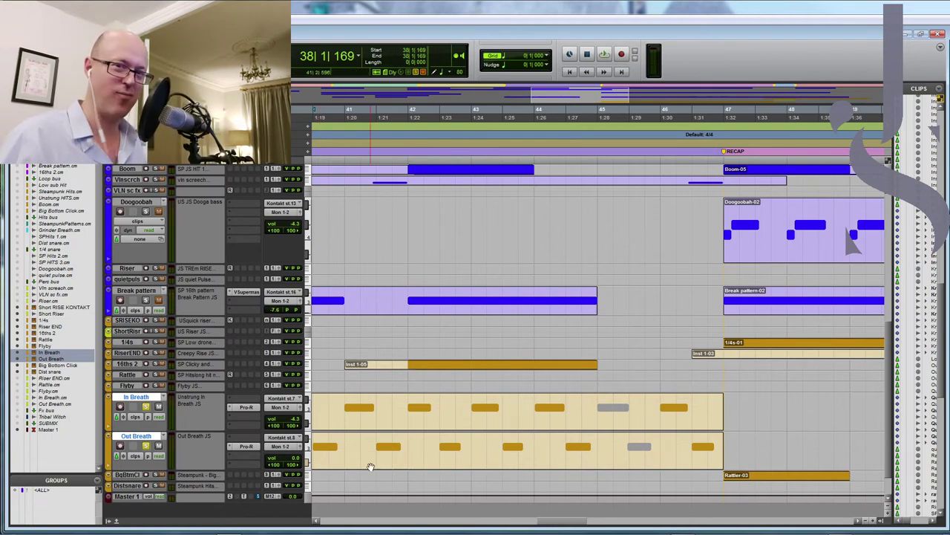
Replay the soloed In Breath and Out Breath tracks from the start of the Break section, then stop playback.
{"action": "key", "text": "space"}
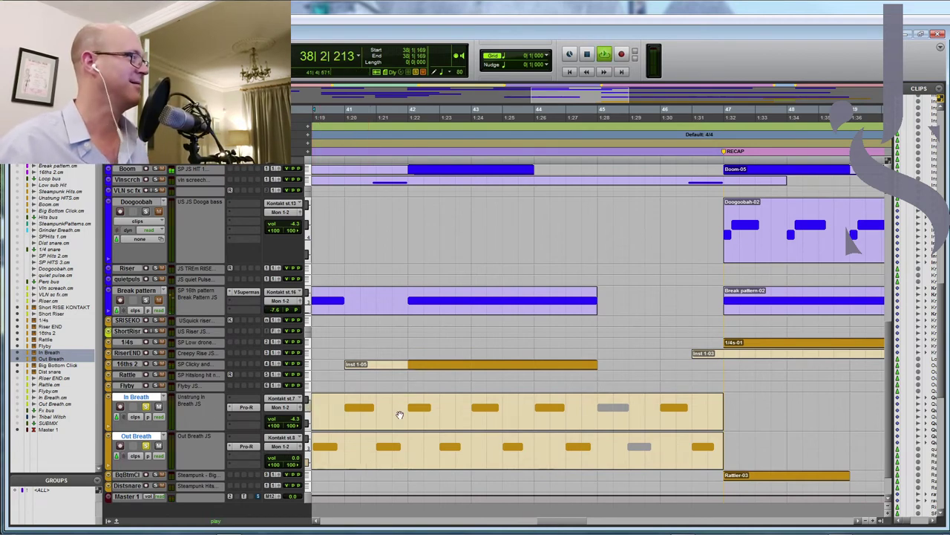
{"action": "left_click_drag", "start_coordinate": [561, 522], "coordinate": [547, 523]}
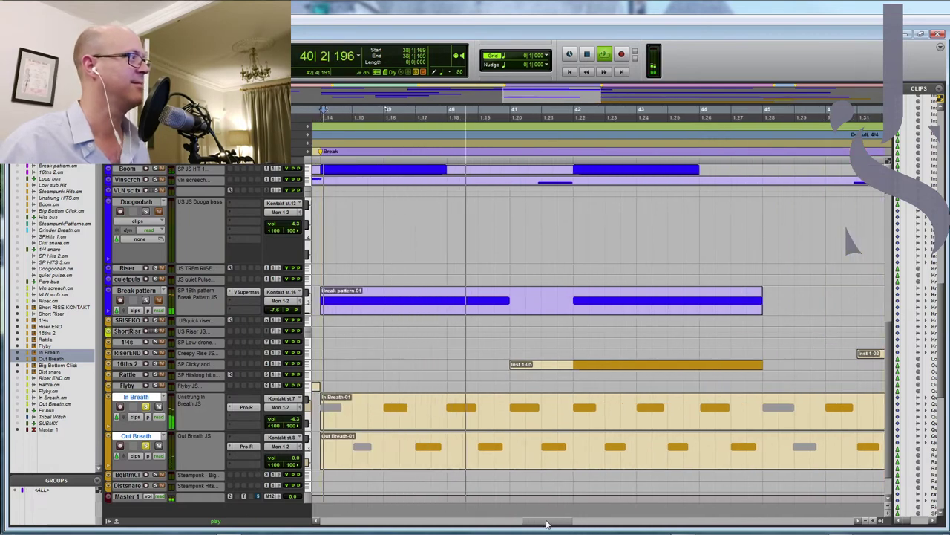
{"action": "key", "text": "space"}
Fit the whole arrangement in view with the RECAP section selected, and enlarge and solo the Dist snare track.
{"action": "key", "text": "super+e"}
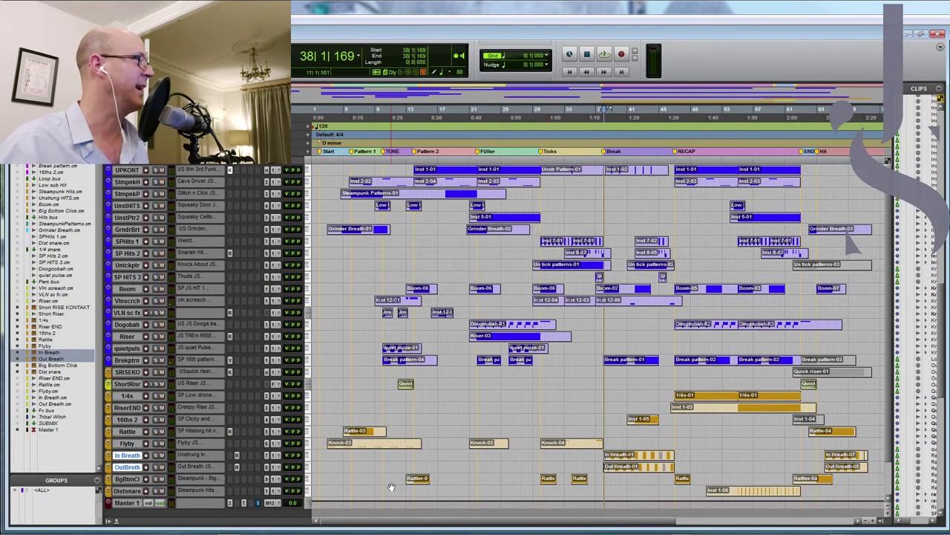
{"action": "left_click_drag", "start_coordinate": [676, 109], "coordinate": [800, 109]}
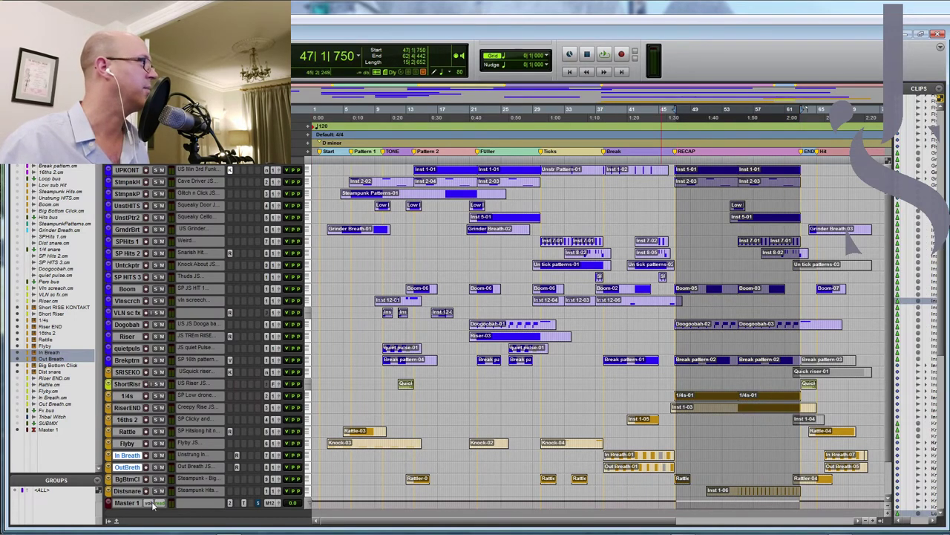
{"action": "left_click_drag", "start_coordinate": [151, 496], "coordinate": [150, 512]}
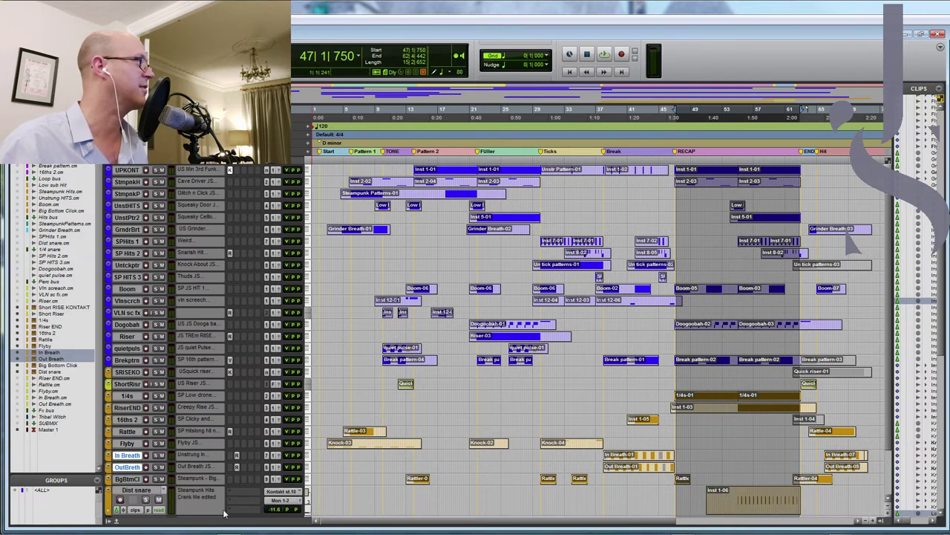
{"action": "left_click", "coordinate": [148, 500]}
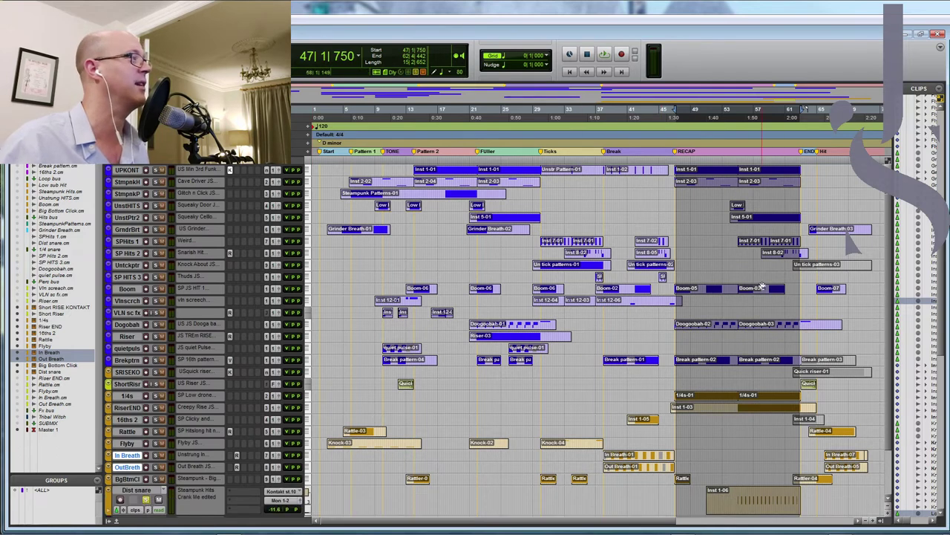
Play the second half of the RECAP section with the Dist snare soloed, then again with the full mix.
{"action": "left_click_drag", "start_coordinate": [735, 163], "coordinate": [797, 165]}
{"action": "key", "text": "space"}
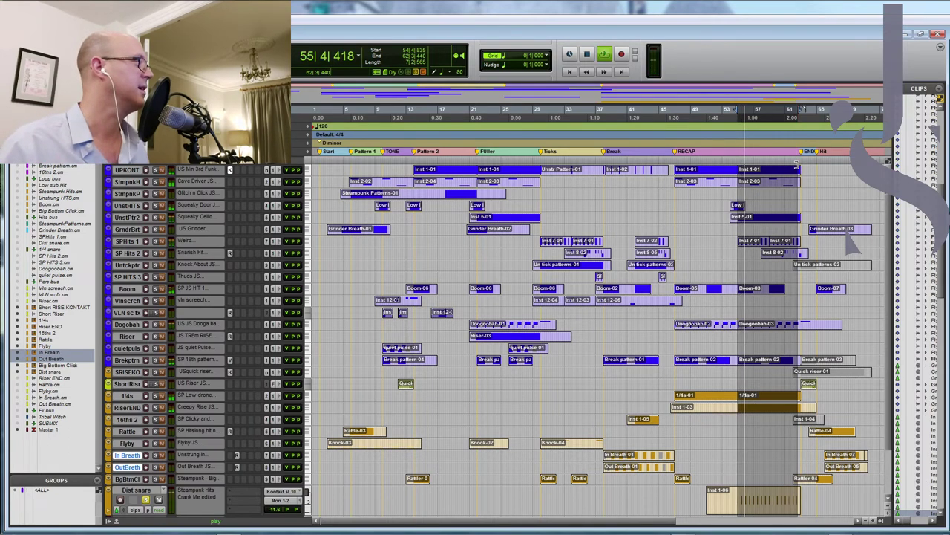
{"action": "key", "text": "space"}
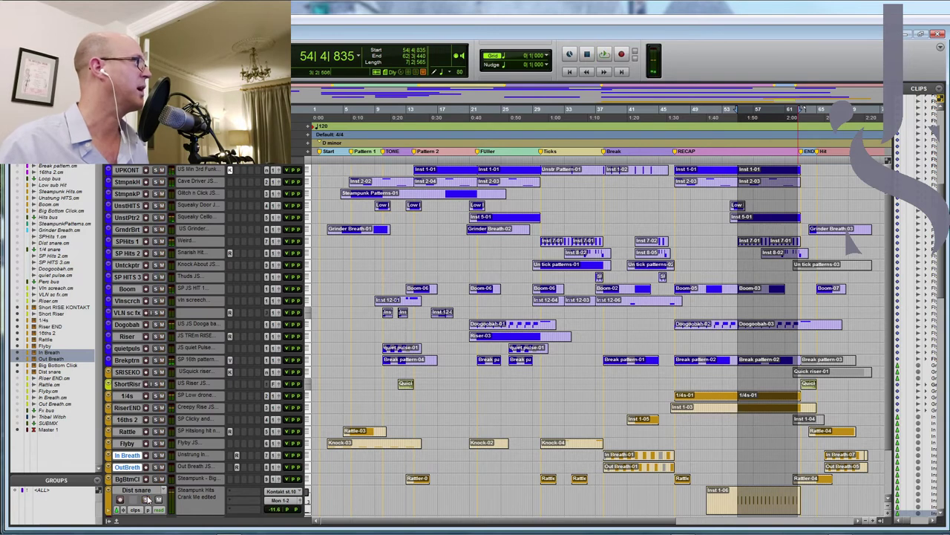
{"action": "key", "text": "space"}
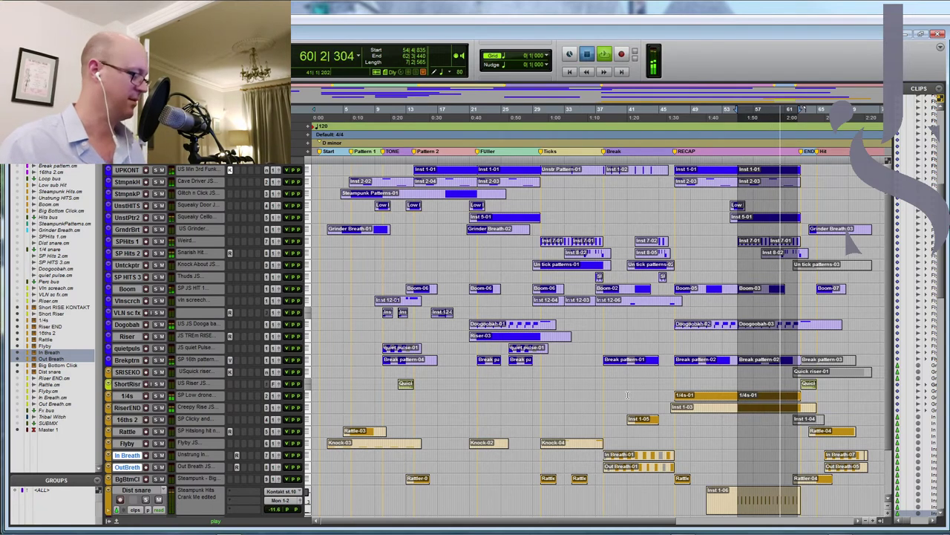
{"action": "key", "text": "space"}
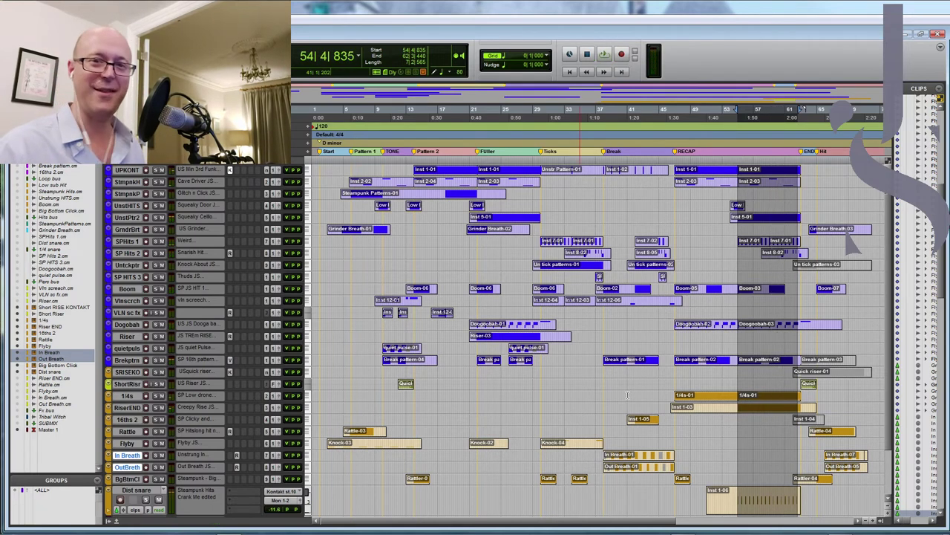
Select the Tribal Witch track and enlarge the 1/4s.cm audio track to show its waveform.
{"action": "scroll", "coordinate": [158, 472], "scroll_direction": "down", "scroll_amount": 2}
{"action": "left_click", "coordinate": [138, 444]}
{"action": "scroll", "coordinate": [107, 308], "scroll_direction": "up", "scroll_amount": 2}
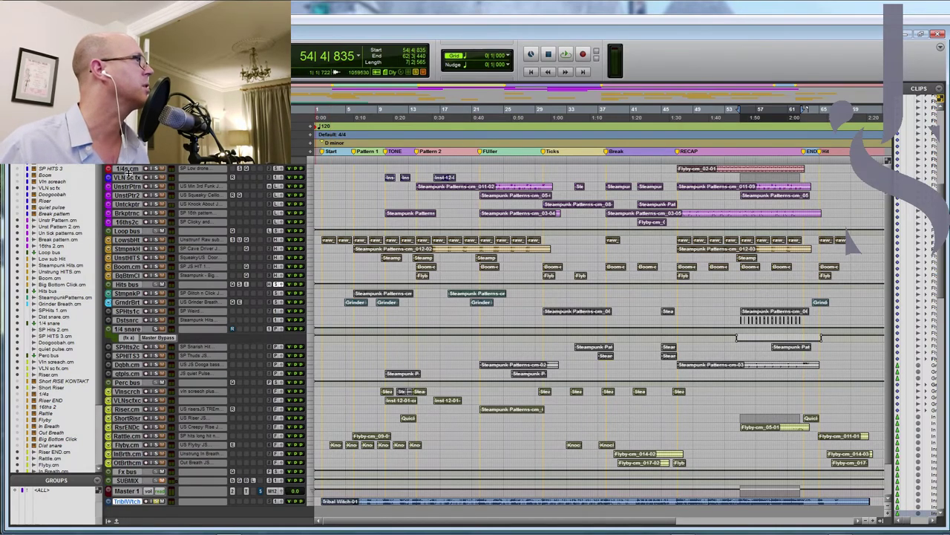
{"action": "key", "text": "super+Down"}
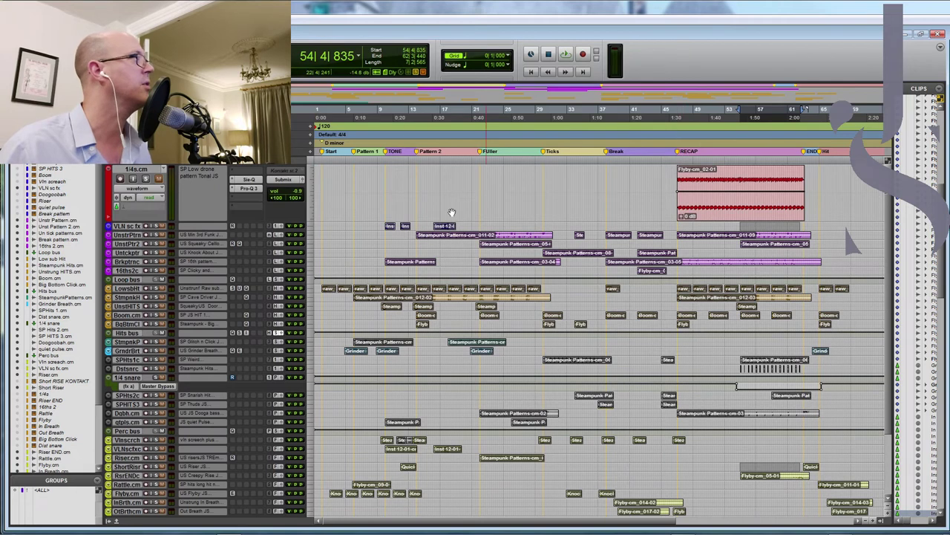
Select the 1/4s.cm clip in the RECAP section and play it soloed, then stop playback and clear the solo.
{"action": "left_click", "coordinate": [682, 166]}
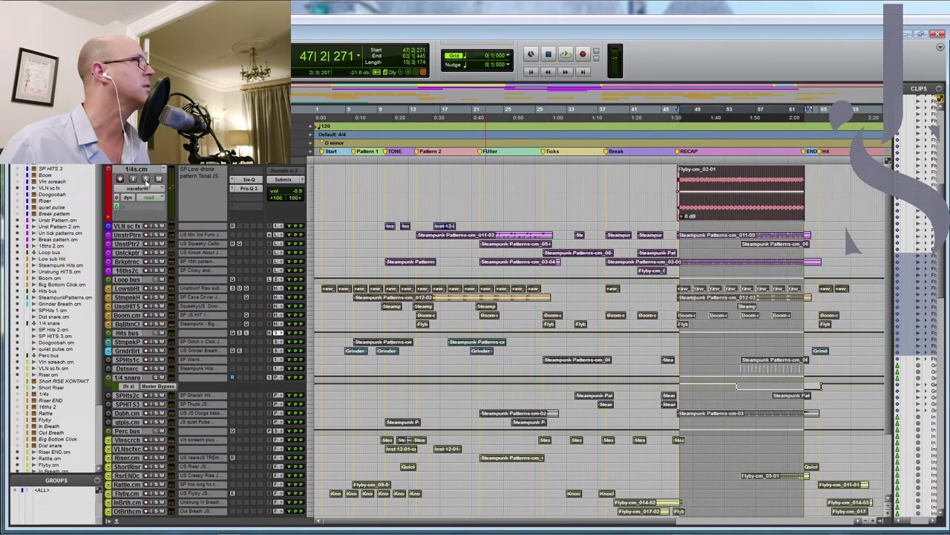
{"action": "key", "text": "space"}
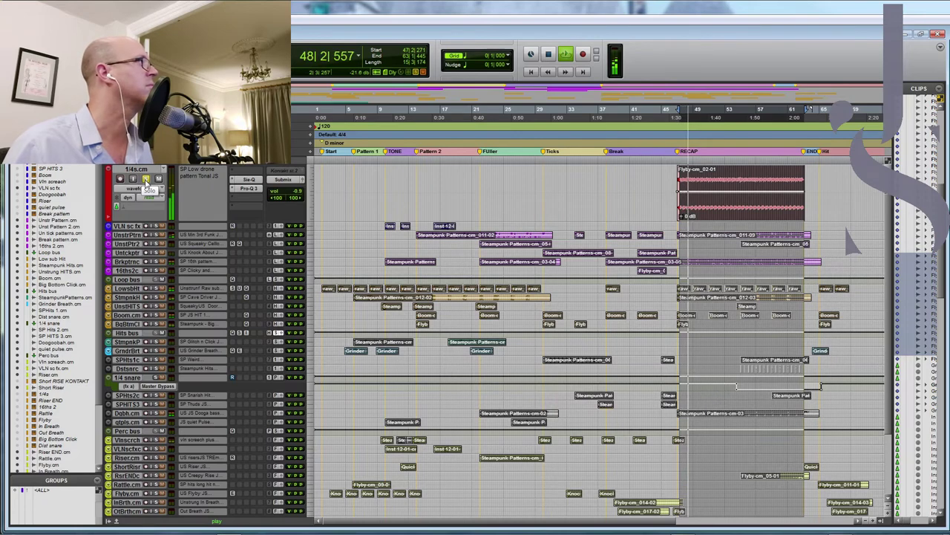
{"action": "key", "text": "space"}
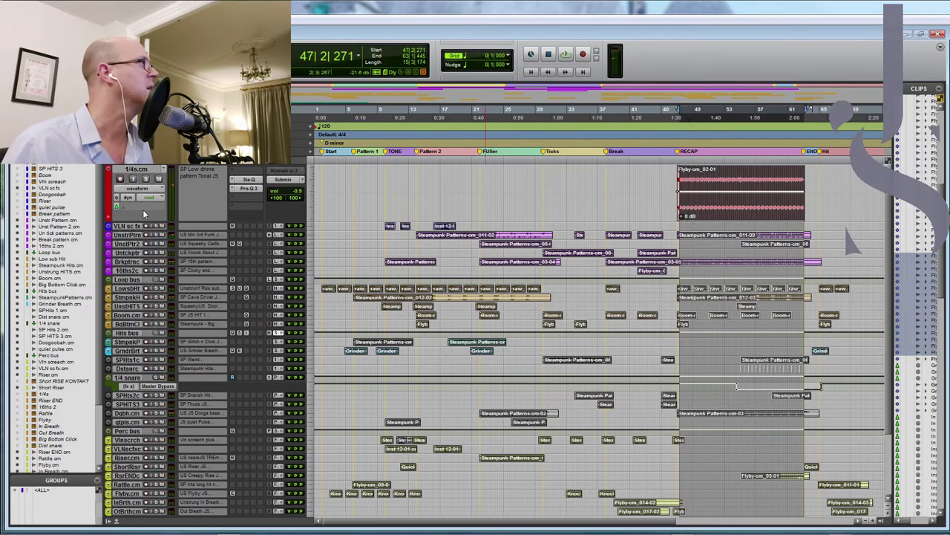
Enlarge the VLN sc fx track and play its clip at bar 17 soloed, then clear the solo and stop.
{"action": "left_click_drag", "start_coordinate": [139, 230], "coordinate": [138, 270]}
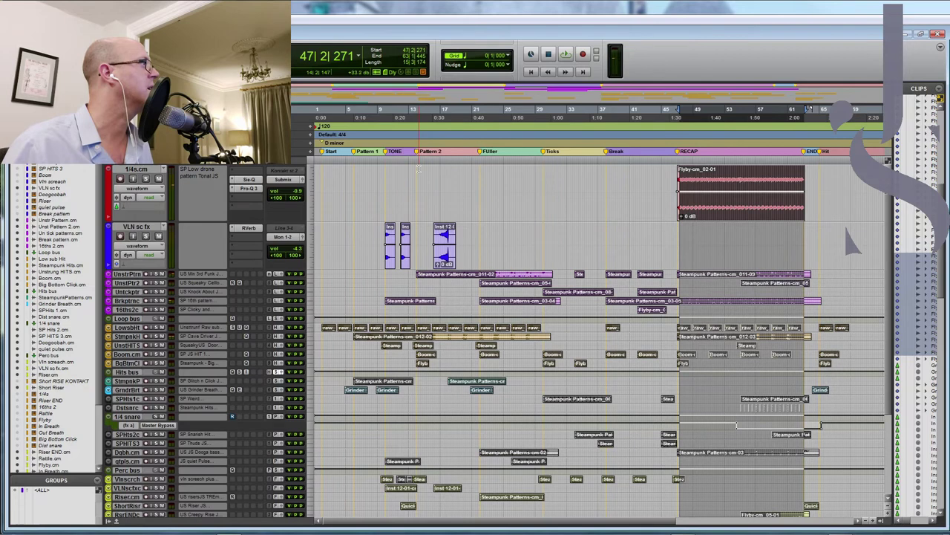
{"action": "left_click", "coordinate": [441, 162]}
{"action": "left_click", "coordinate": [145, 235]}
{"action": "key", "text": "space"}
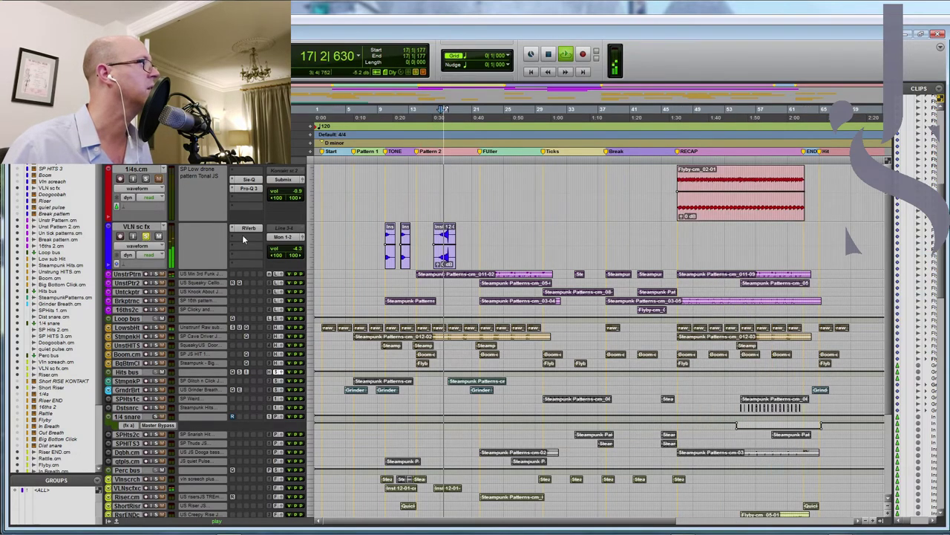
{"action": "left_click", "coordinate": [146, 235]}
{"action": "key", "text": "space"}
Select the pattern tracks from Unstr Pattern to 16ths 2, solo them, and play the FUller section from about bar 22 to 28.
{"action": "left_click", "coordinate": [127, 274]}
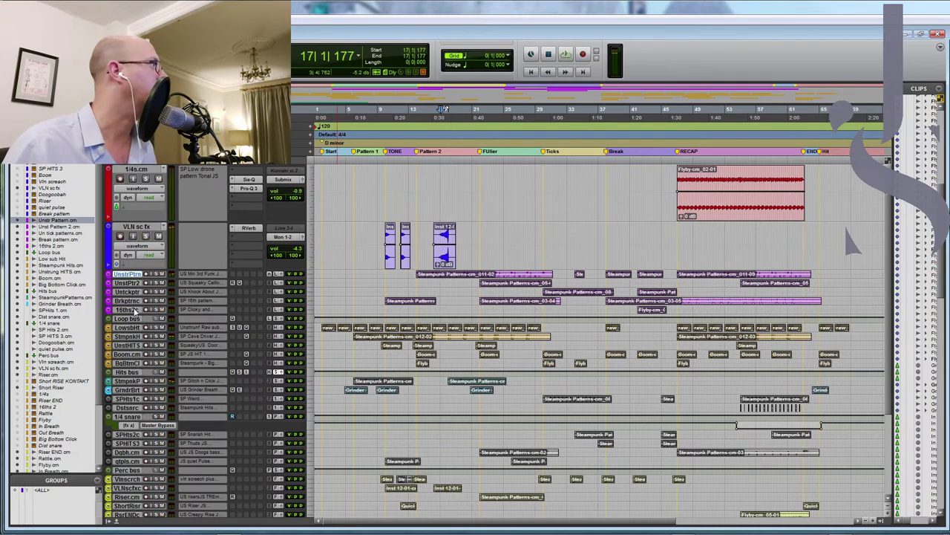
{"action": "left_click", "coordinate": [127, 310], "text": "shift"}
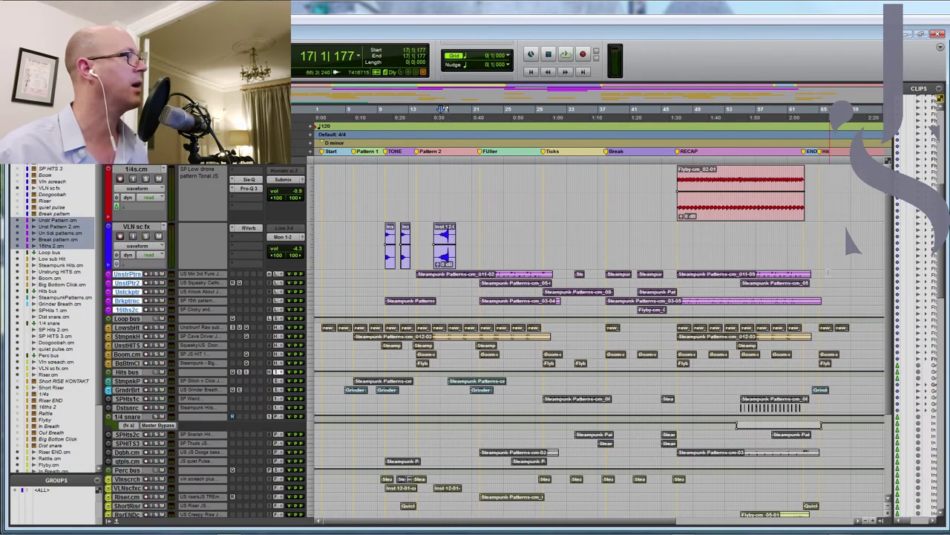
{"action": "left_click_drag", "start_coordinate": [833, 273], "coordinate": [344, 304]}
{"action": "key", "text": "space"}
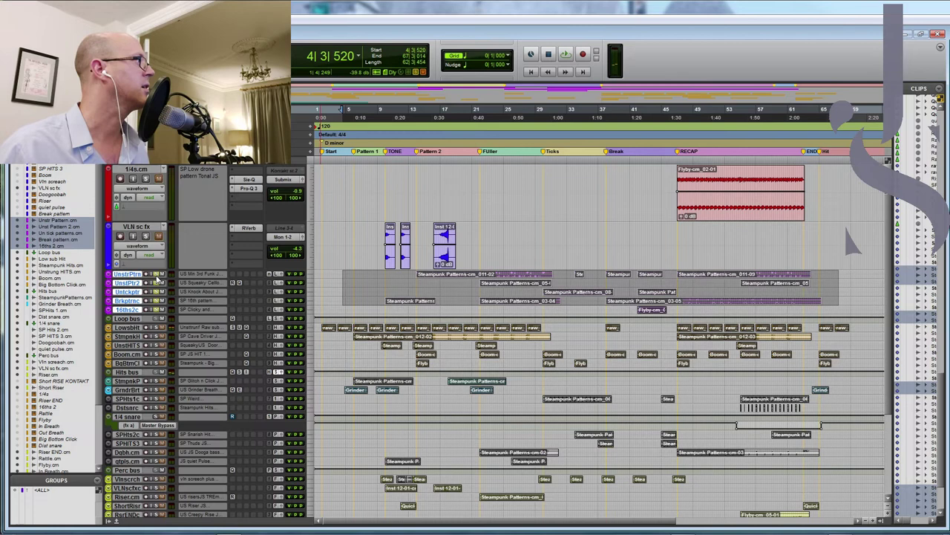
{"action": "left_click", "coordinate": [490, 152]}
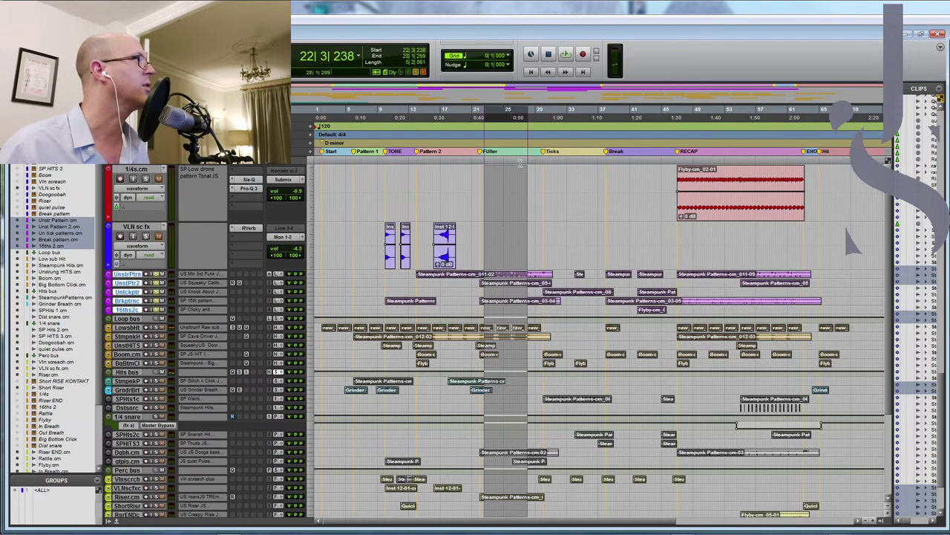
{"action": "key", "text": "space"}
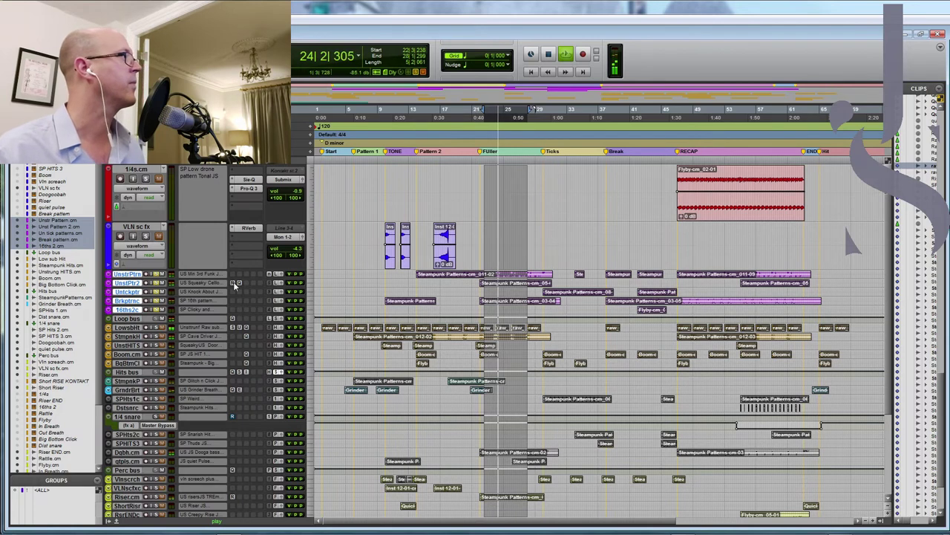
{"action": "key", "text": "space"}
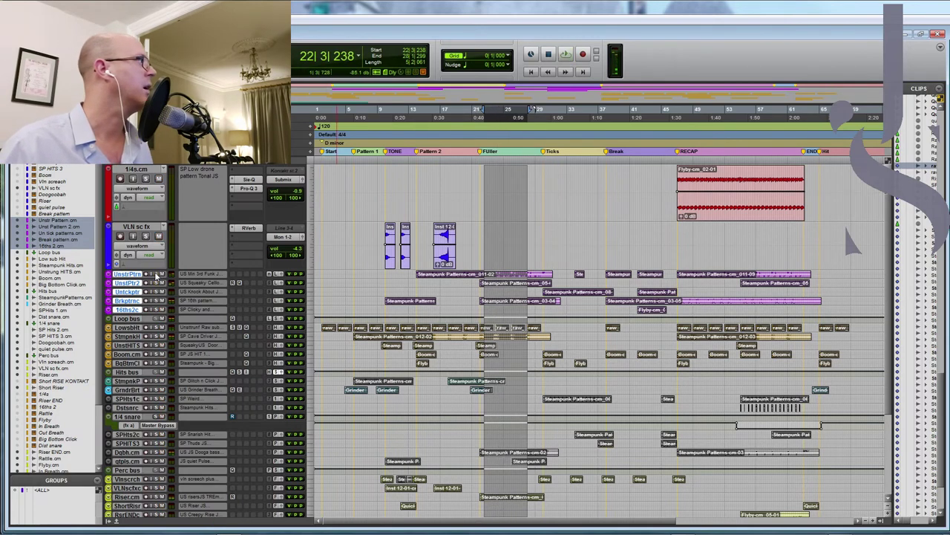
Select the hit tracks from Low sub Hit to Big Bottom Click, solo them, and play the first part of the RECAP section.
{"action": "left_click_drag", "start_coordinate": [128, 334], "coordinate": [131, 367]}
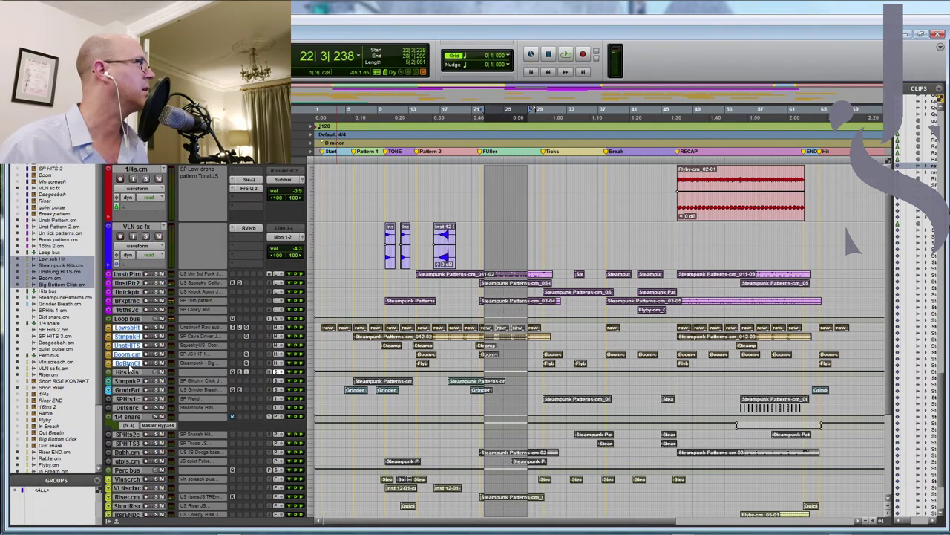
{"action": "left_click_drag", "start_coordinate": [859, 326], "coordinate": [317, 367]}
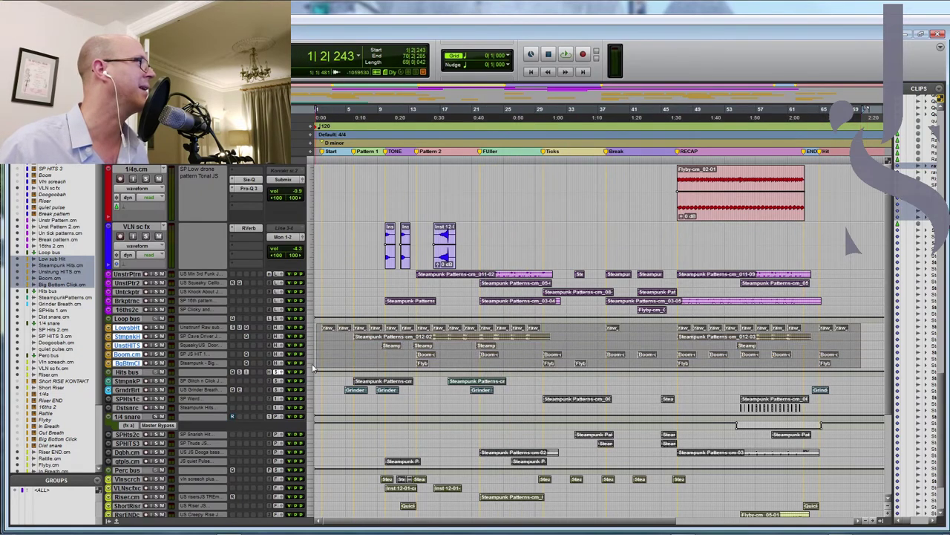
{"action": "left_click_drag", "start_coordinate": [677, 156], "coordinate": [730, 161]}
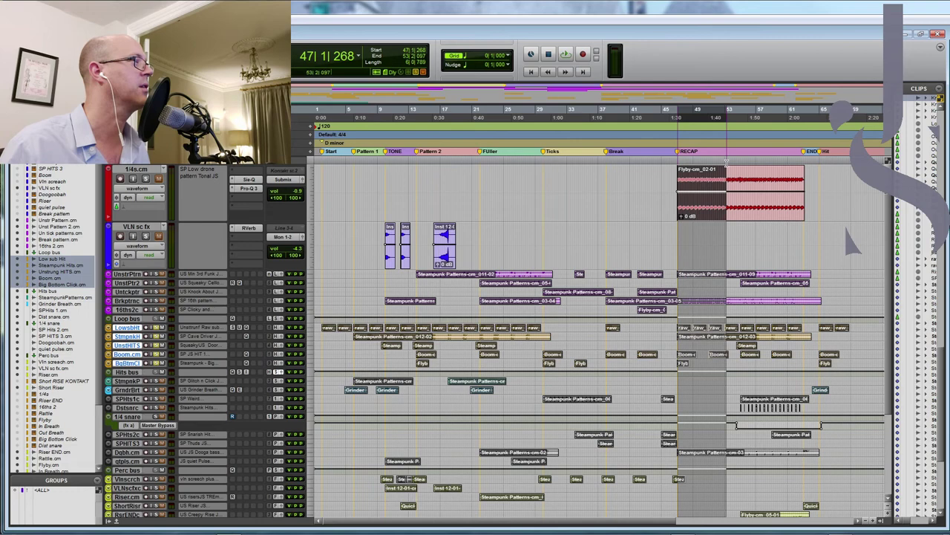
{"action": "key", "text": "space"}
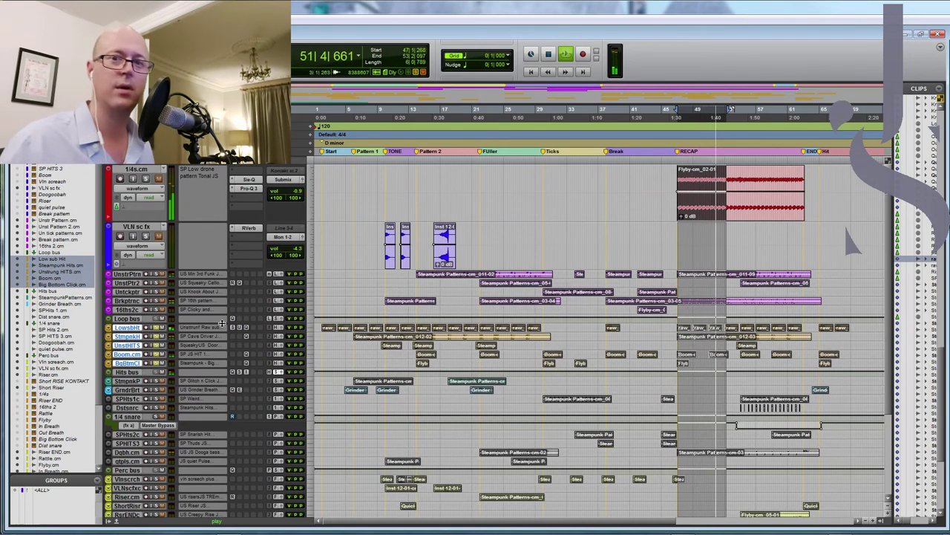
{"action": "key", "text": "space"}
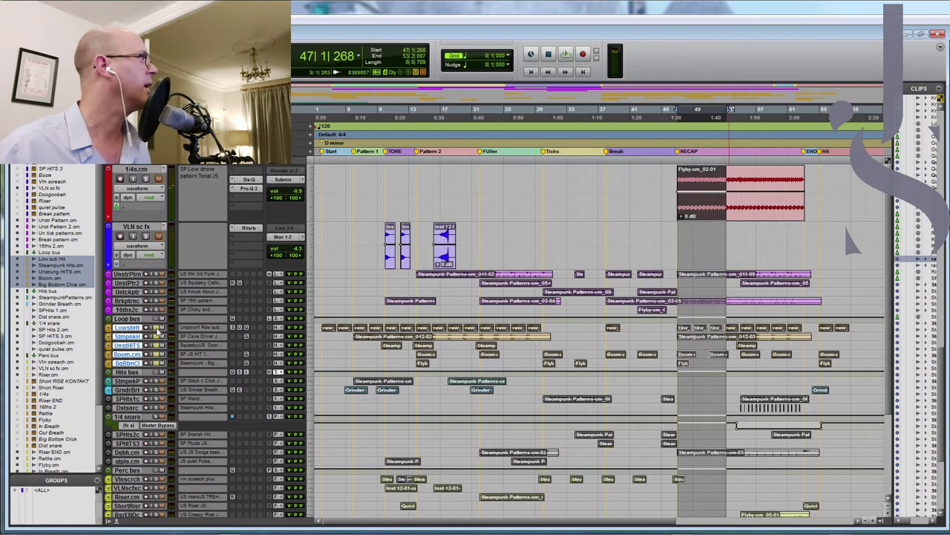
Solo the SteampunkPatterns and Grinder Breath tracks, enlarge Grinder Breath, and play its clip at bar 21.
{"action": "left_click_drag", "start_coordinate": [127, 382], "coordinate": [130, 392]}
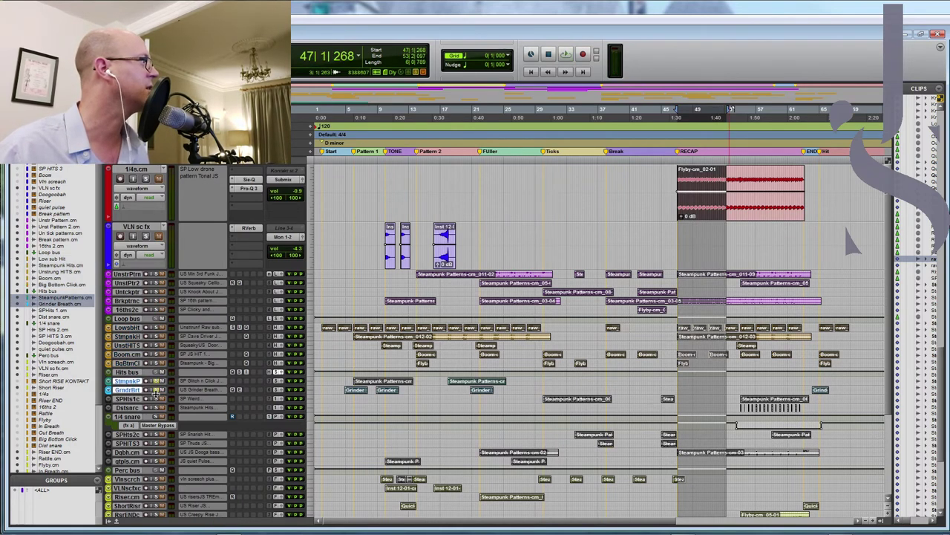
{"action": "key", "text": "ctrl+Up"}
{"action": "left_click", "coordinate": [474, 162]}
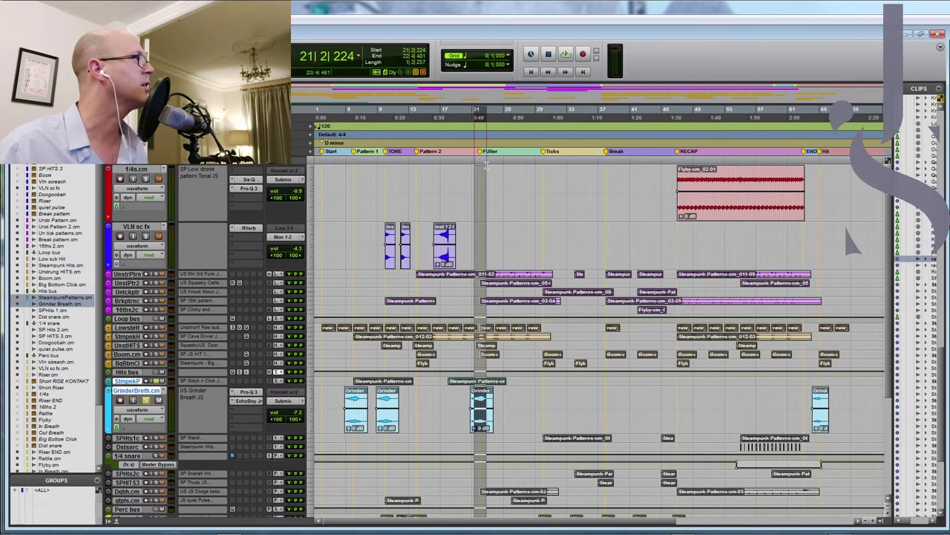
{"action": "key", "text": "space"}
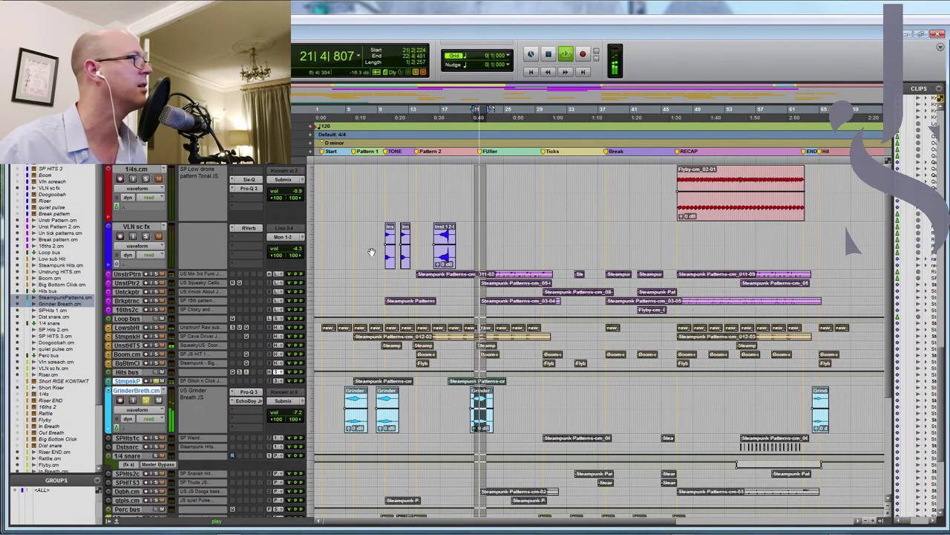
{"action": "key", "text": "space"}
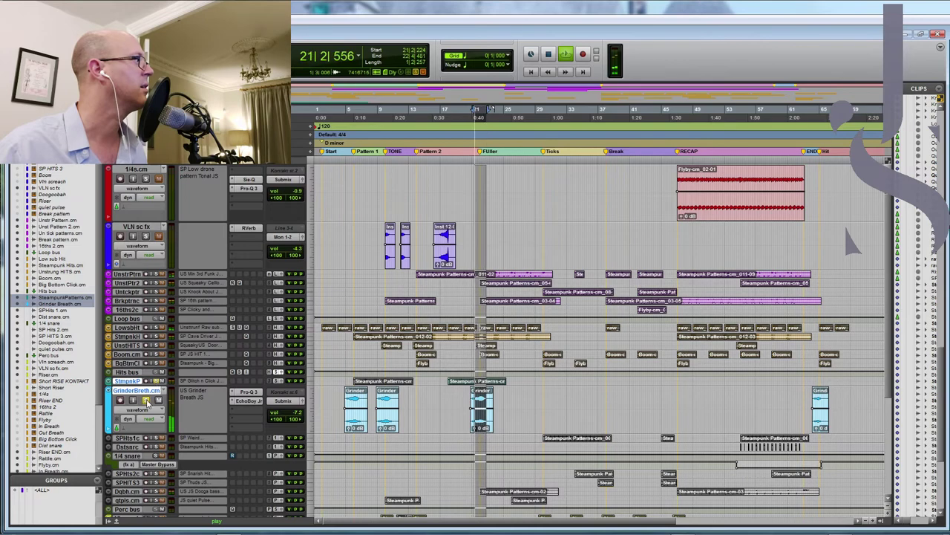
Select the percussion tracks from SPHits 1 to quiet pulse and enlarge them to show their waveforms.
{"action": "scroll", "coordinate": [219, 375], "scroll_direction": "down", "scroll_amount": 5}
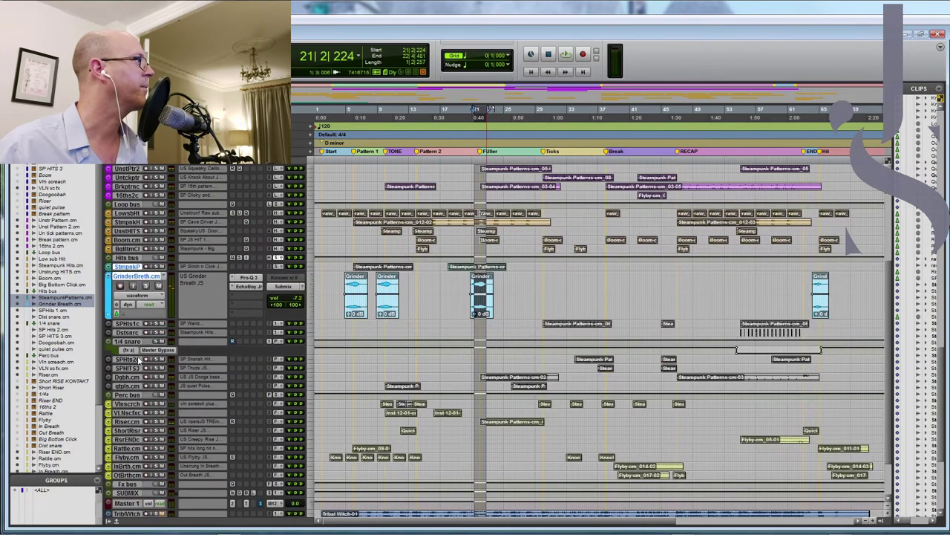
{"action": "left_click", "coordinate": [129, 324]}
{"action": "left_click", "coordinate": [129, 387], "text": "shift"}
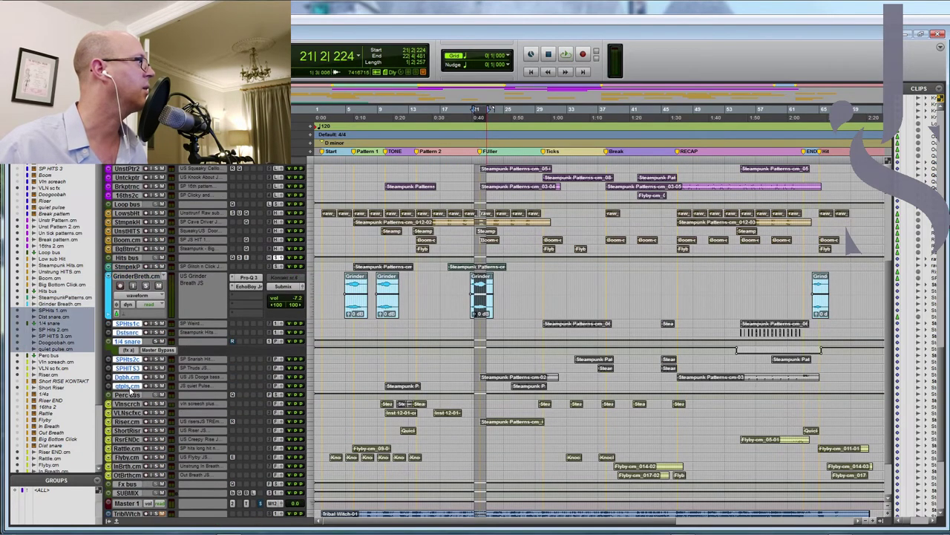
{"action": "key", "text": "ctrl+Up"}
{"action": "key", "text": "ctrl+Up"}
{"action": "key", "text": "ctrl+Up"}
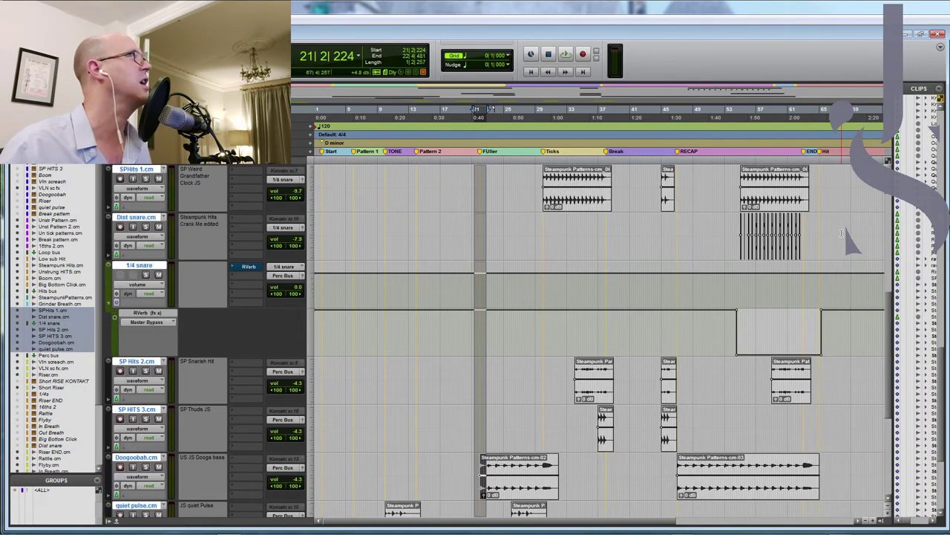
Solo the selected percussion tracks and play the Ticks section, looking over their clips during playback.
{"action": "scroll", "coordinate": [841, 234], "scroll_direction": "up", "scroll_amount": 2}
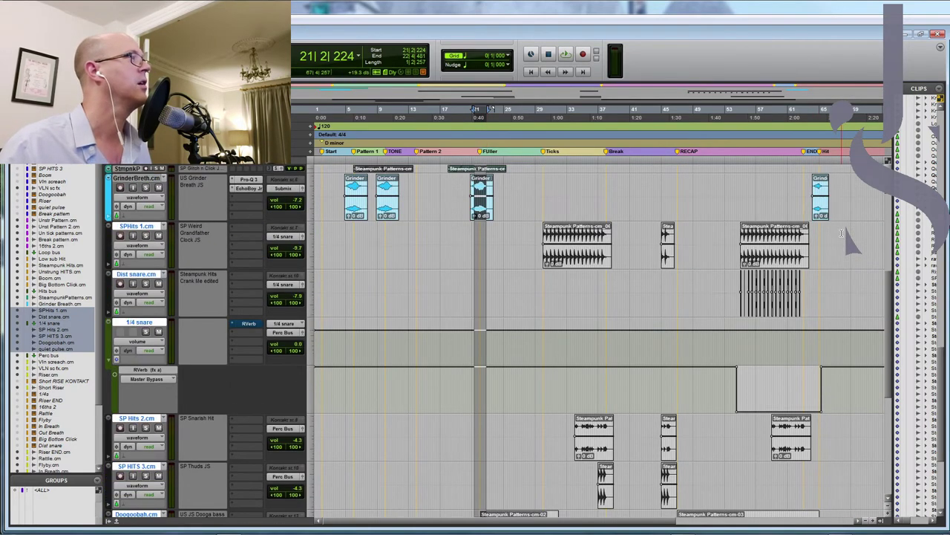
{"action": "left_click", "coordinate": [851, 235]}
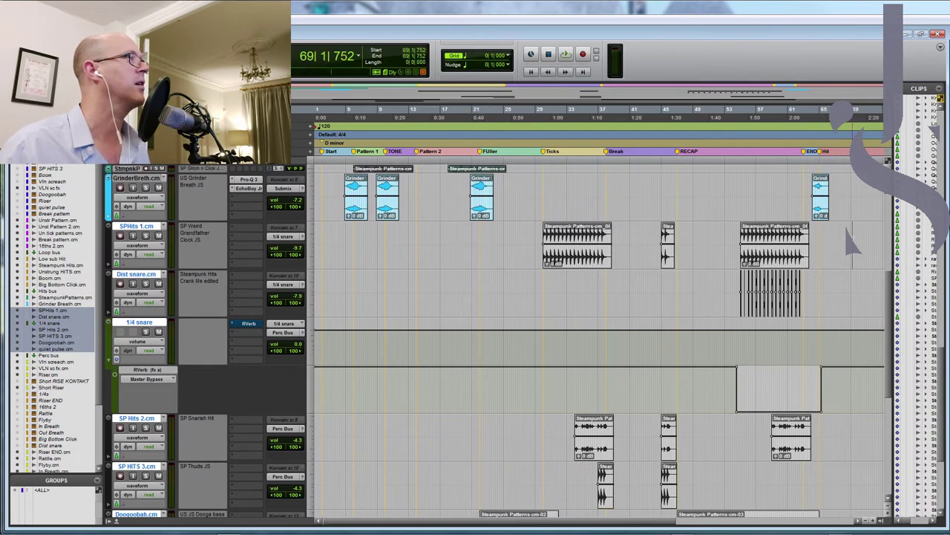
{"action": "left_click_drag", "start_coordinate": [851, 235], "coordinate": [607, 169]}
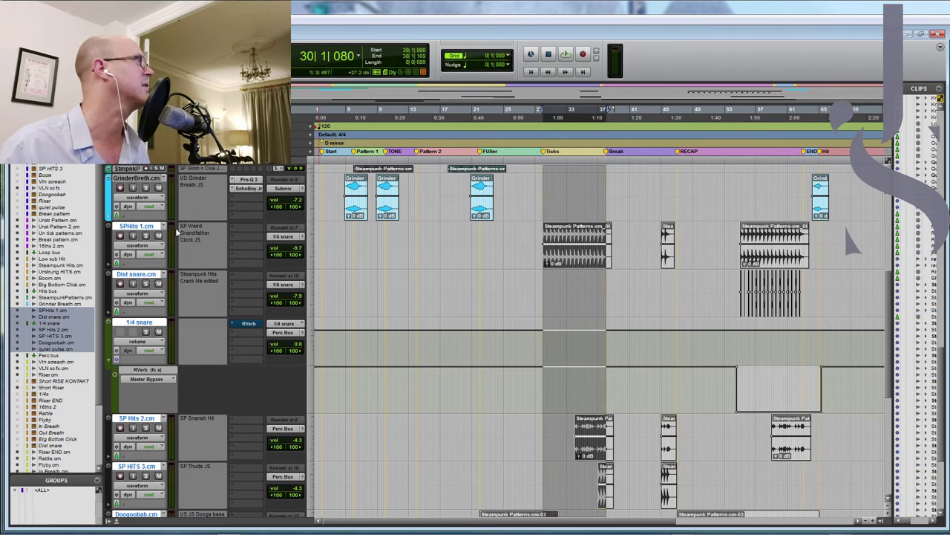
{"action": "left_click", "coordinate": [147, 236]}
{"action": "key", "text": "space"}
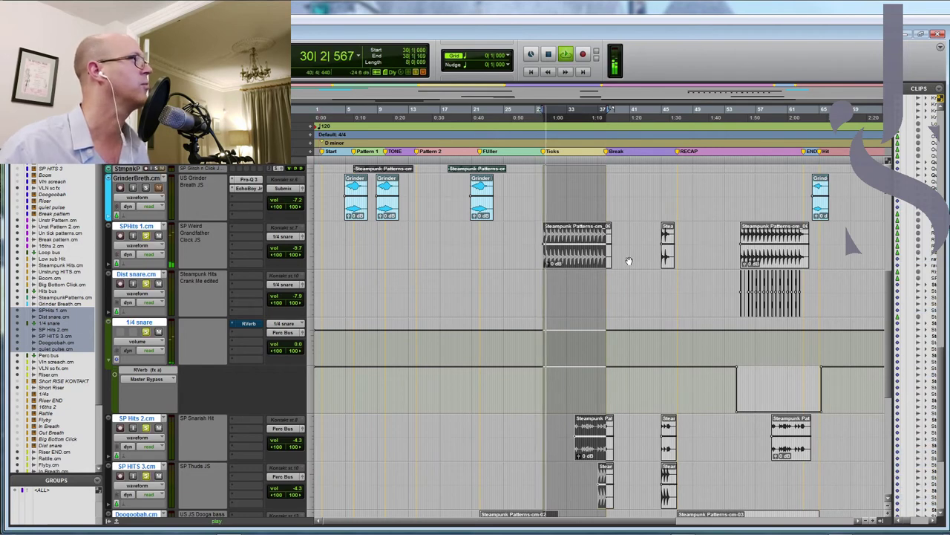
{"action": "scroll", "coordinate": [628, 260], "scroll_direction": "down", "scroll_amount": 3}
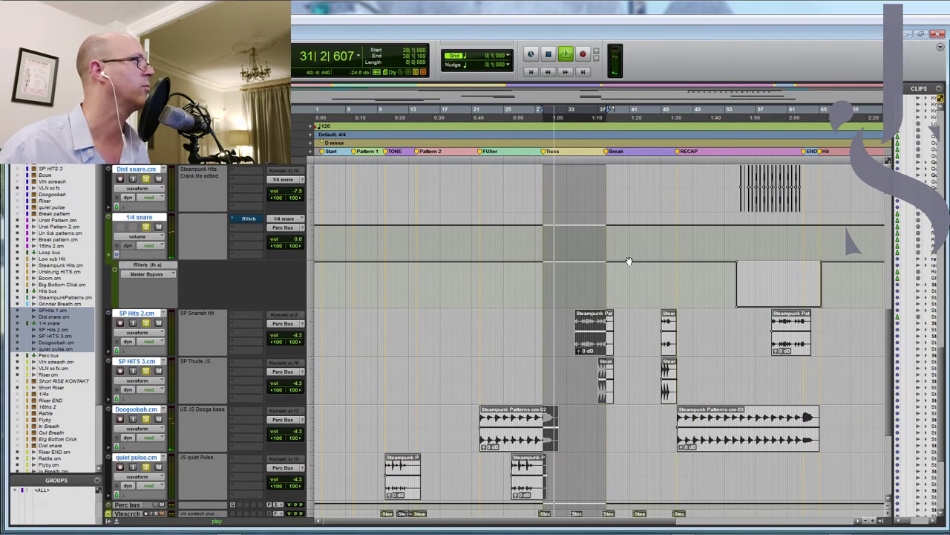
{"action": "scroll", "coordinate": [628, 260], "scroll_direction": "up", "scroll_amount": 3}
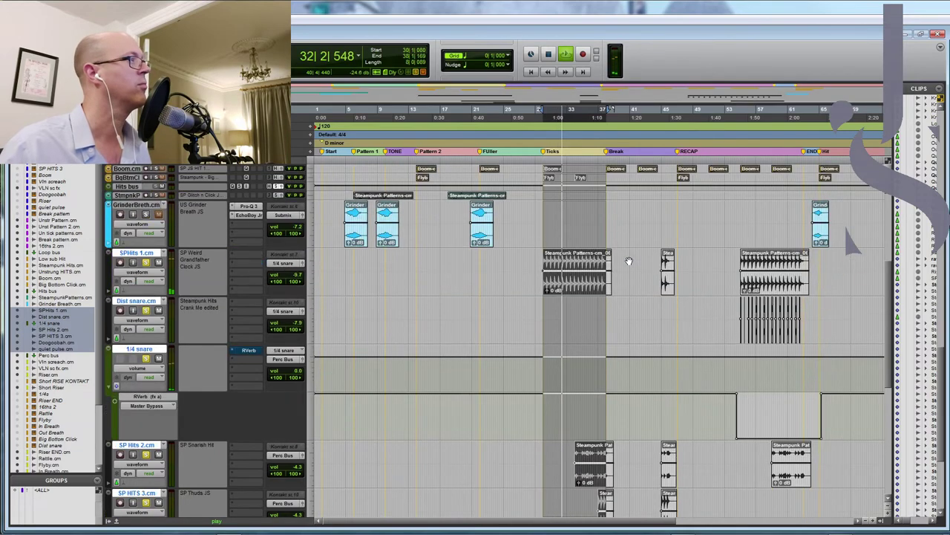
{"action": "scroll", "coordinate": [628, 261], "scroll_direction": "down", "scroll_amount": 3}
{"action": "key", "text": "space"}
Play the RECAP section with the percussion tracks soloed, first from its start and again from bar 55, and stop playback.
{"action": "mouse_move", "coordinate": [677, 159]}
{"action": "left_mouse_down"}
{"action": "mouse_move", "coordinate": [793, 223]}
{"action": "mouse_move", "coordinate": [798, 260]}
{"action": "left_mouse_up"}
{"action": "key", "text": "space"}
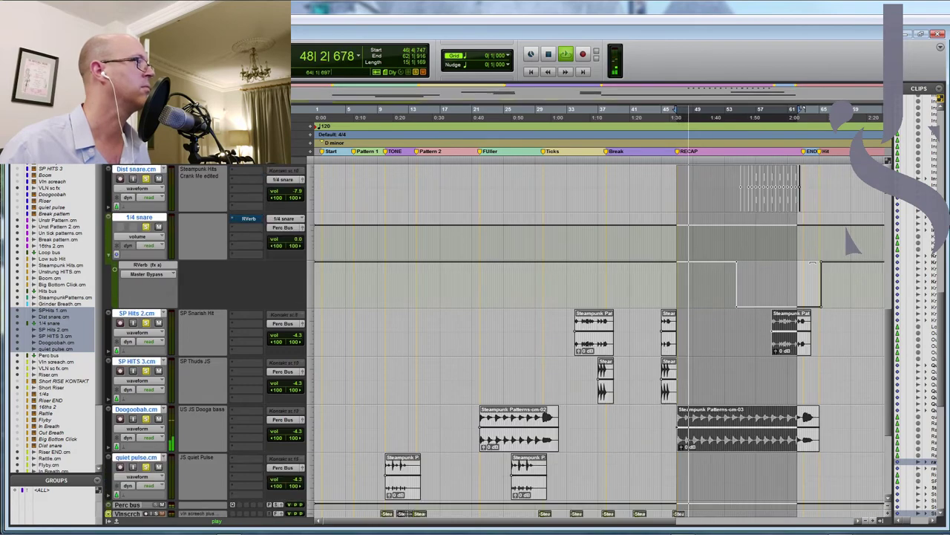
{"action": "scroll", "coordinate": [741, 159], "scroll_direction": "up", "scroll_amount": 3}
{"action": "left_click_drag", "start_coordinate": [741, 159], "coordinate": [793, 161]}
{"action": "key", "text": "space"}
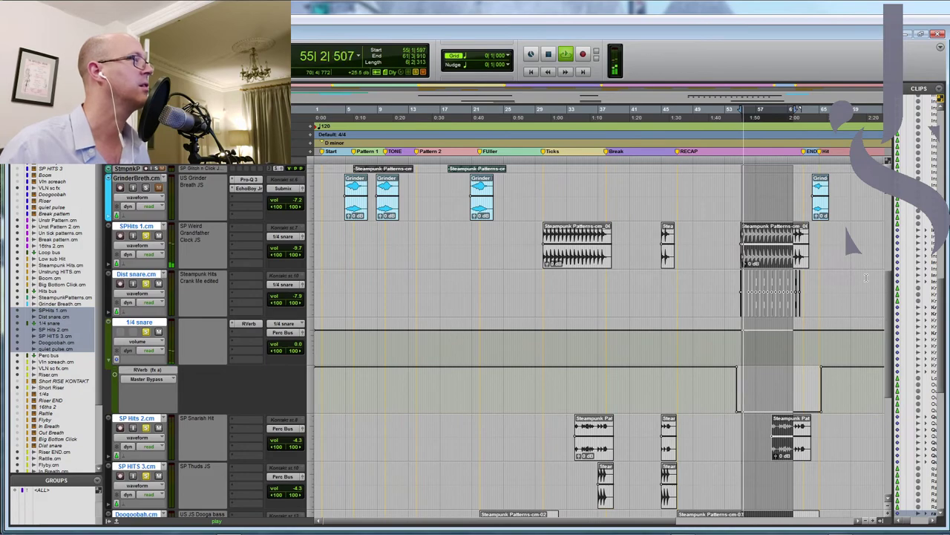
{"action": "scroll", "coordinate": [866, 278], "scroll_direction": "down", "scroll_amount": 6}
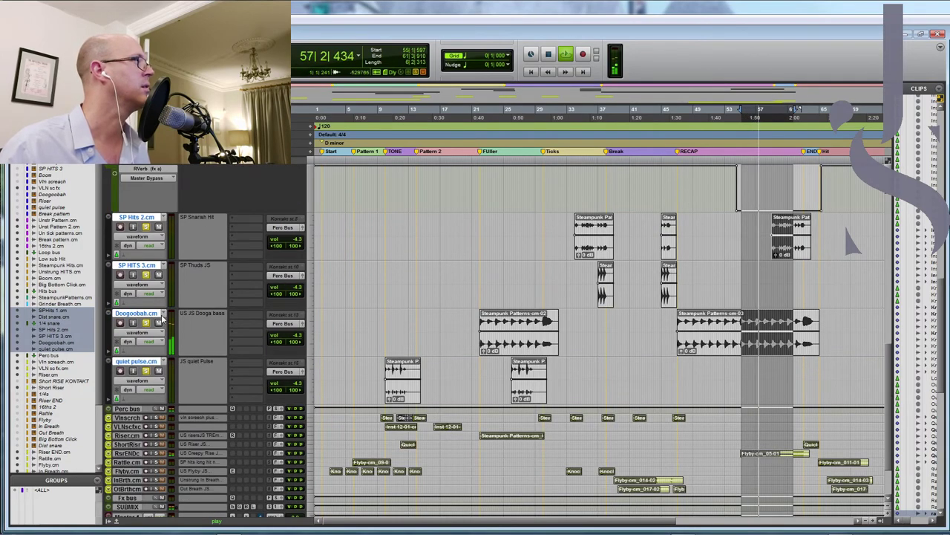
{"action": "key", "text": "space"}
Clear the percussion solos, select the effects tracks from Vln screach to Out Breath, and enlarge them to examine their clips.
{"action": "scroll", "coordinate": [877, 354], "scroll_direction": "down", "scroll_amount": 2}
{"action": "left_click", "coordinate": [877, 354]}
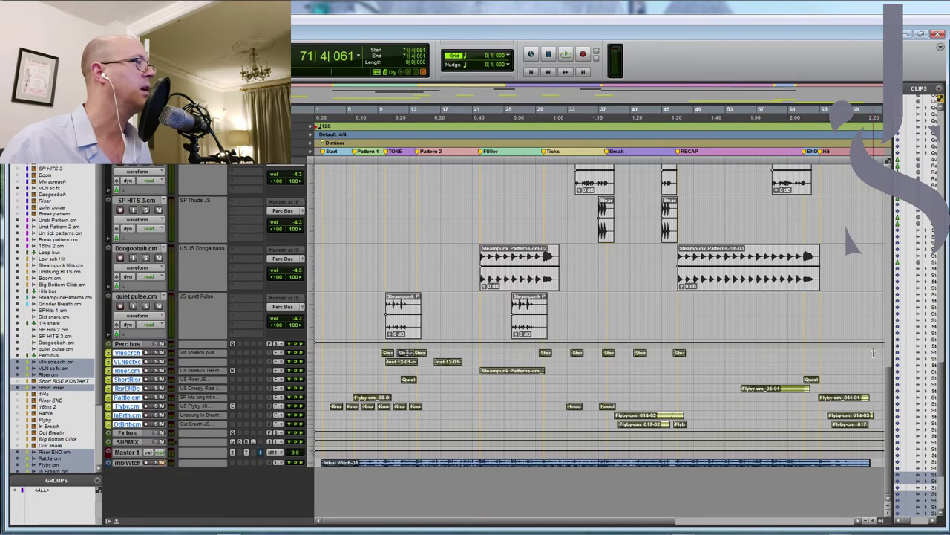
{"action": "left_click_drag", "start_coordinate": [869, 355], "coordinate": [239, 420]}
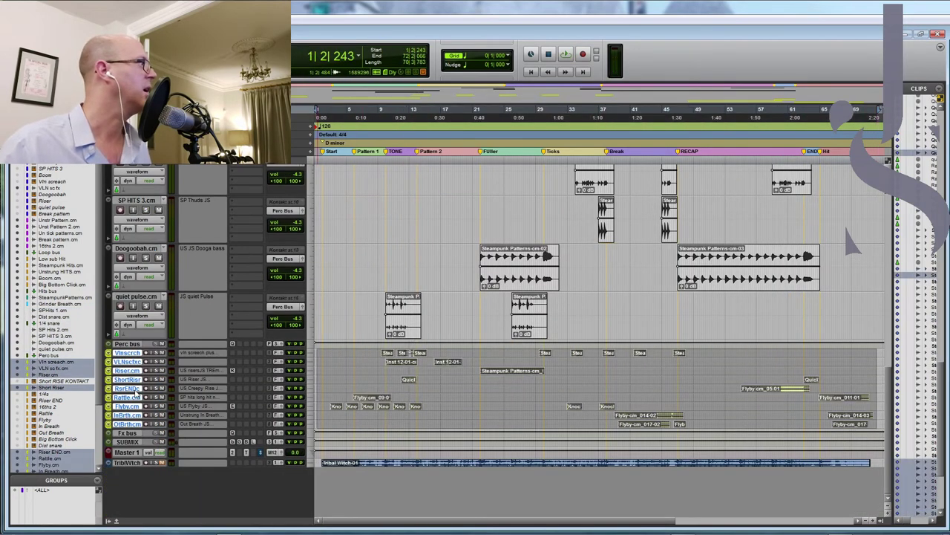
{"action": "key", "text": "ctrl+Up"}
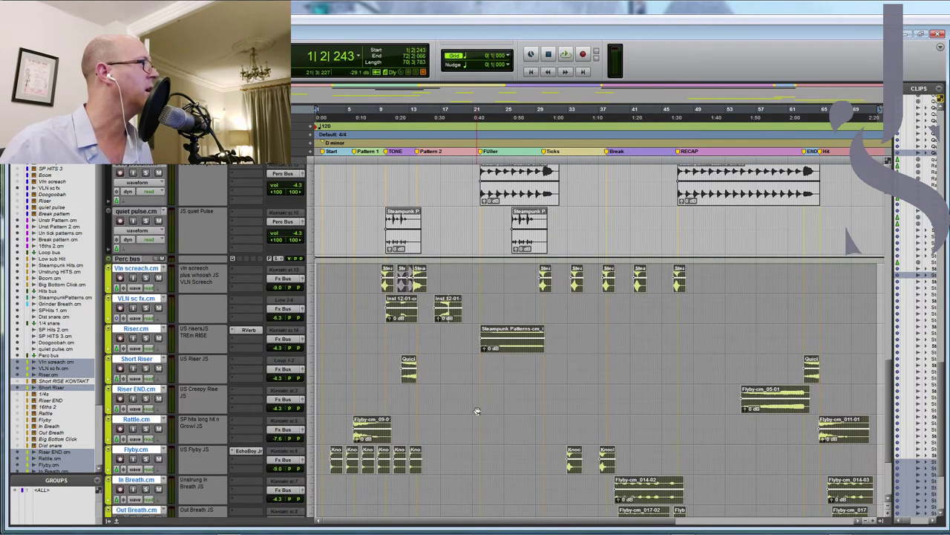
{"action": "scroll", "coordinate": [477, 411], "scroll_direction": "up", "scroll_amount": 2}
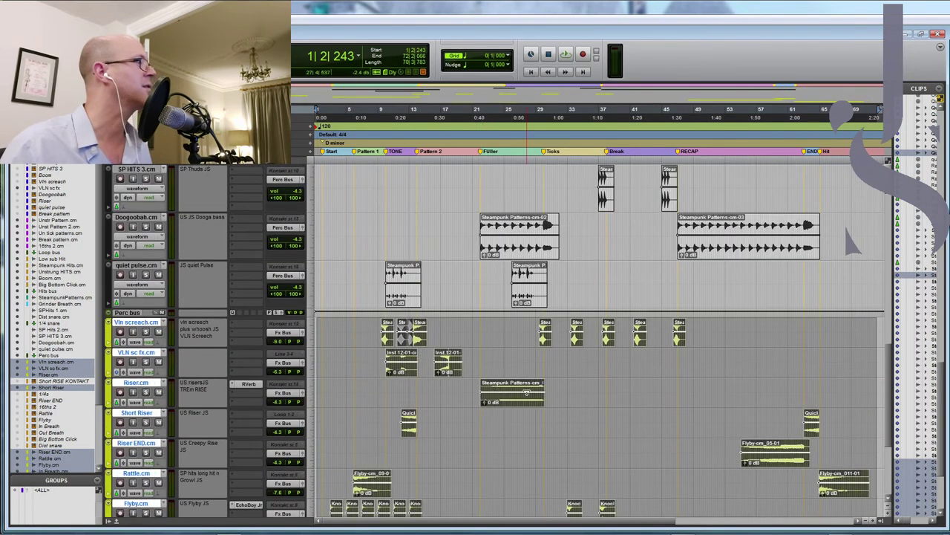
{"action": "scroll", "coordinate": [526, 392], "scroll_direction": "down", "scroll_amount": 4}
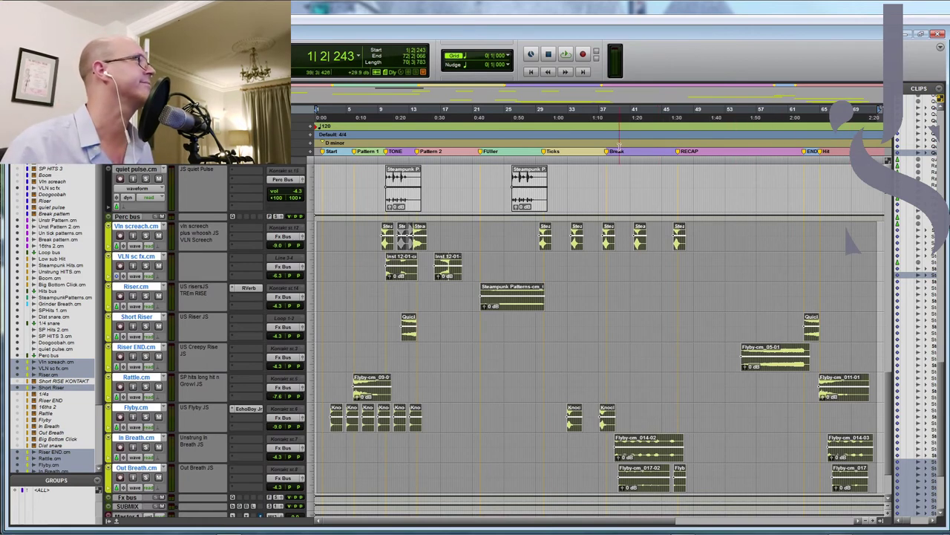
Play the Break section from bar 37 to bar 46, and place the playback cursor at the Start marker.
{"action": "left_click_drag", "start_coordinate": [606, 108], "coordinate": [678, 109]}
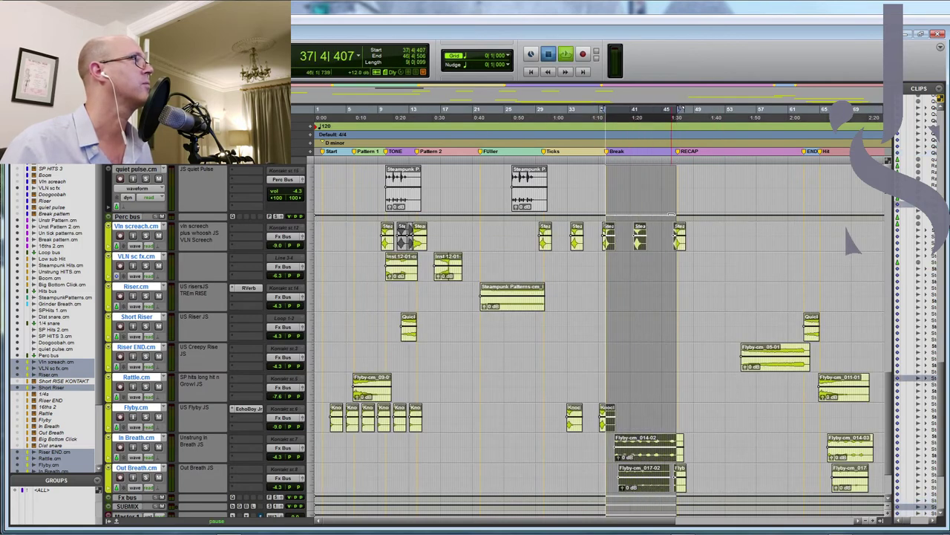
{"action": "key", "text": "space"}
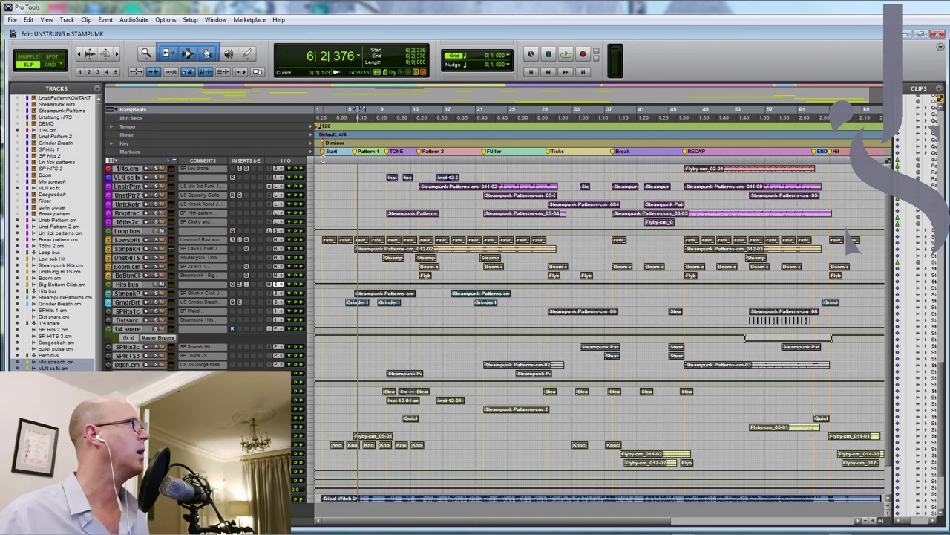
{"action": "left_click", "coordinate": [323, 159]}
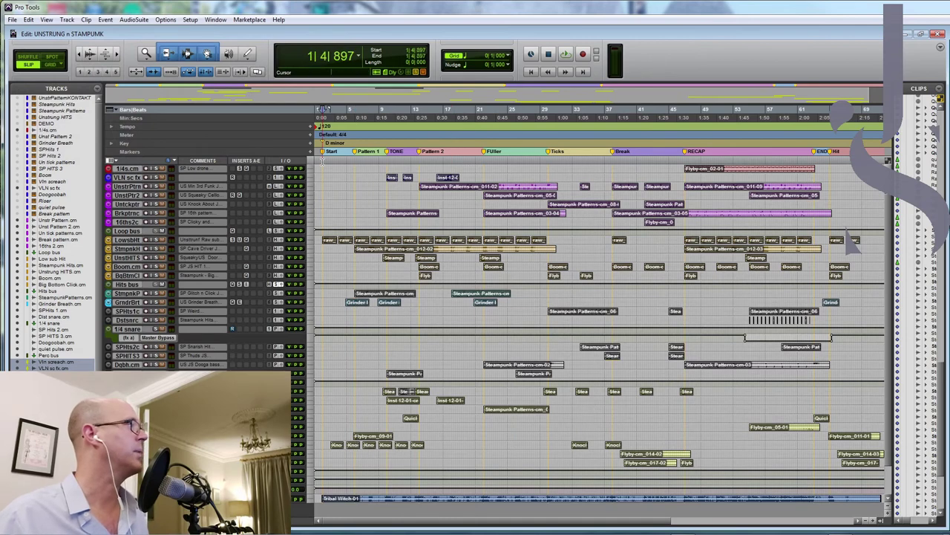